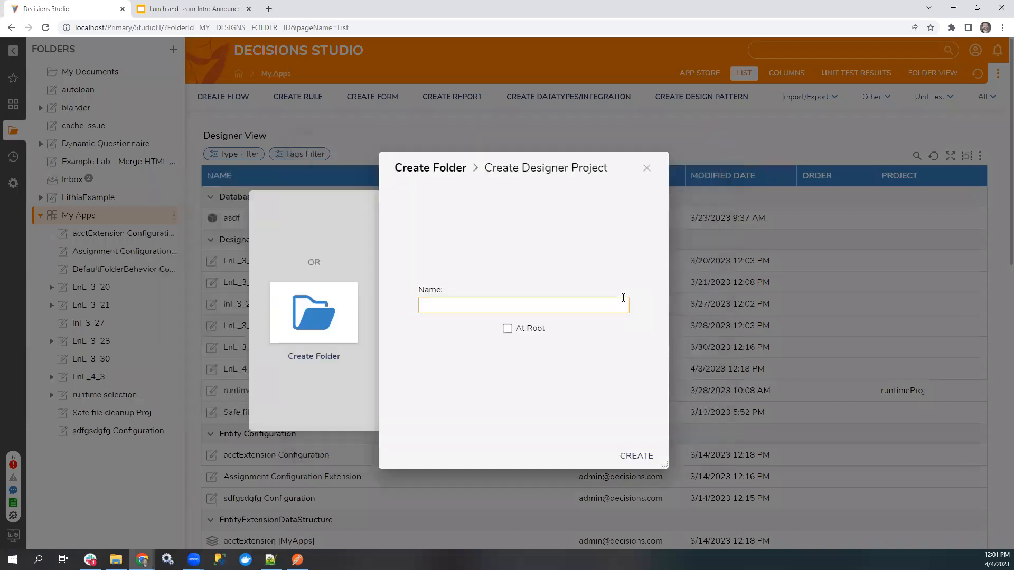
# Create a designer project named LnL_4_4 inside the My Apps folder.
pyautogui.write('LnL_4_4')
pyautogui.click(639, 455)
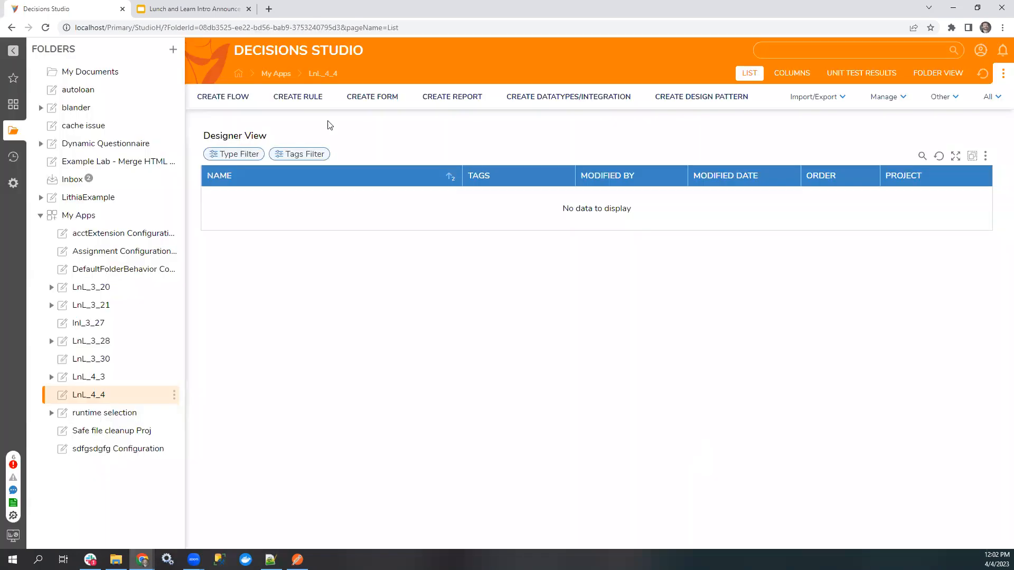
# Create a page named Page 1 in the LnL_4_4 project and add a Tab Container to its large lower area.
pyautogui.click(422, 98)
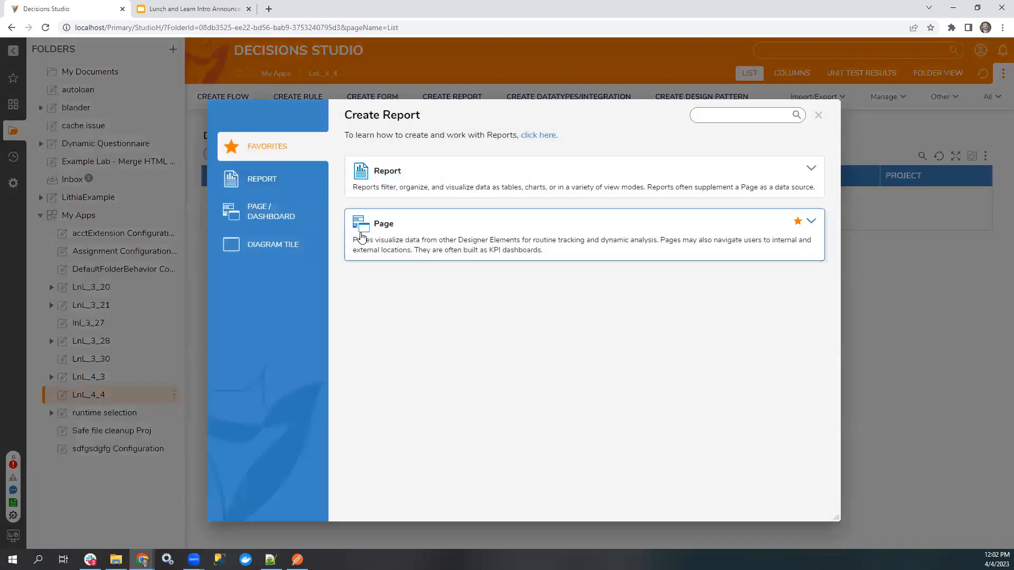
pyautogui.click(361, 238)
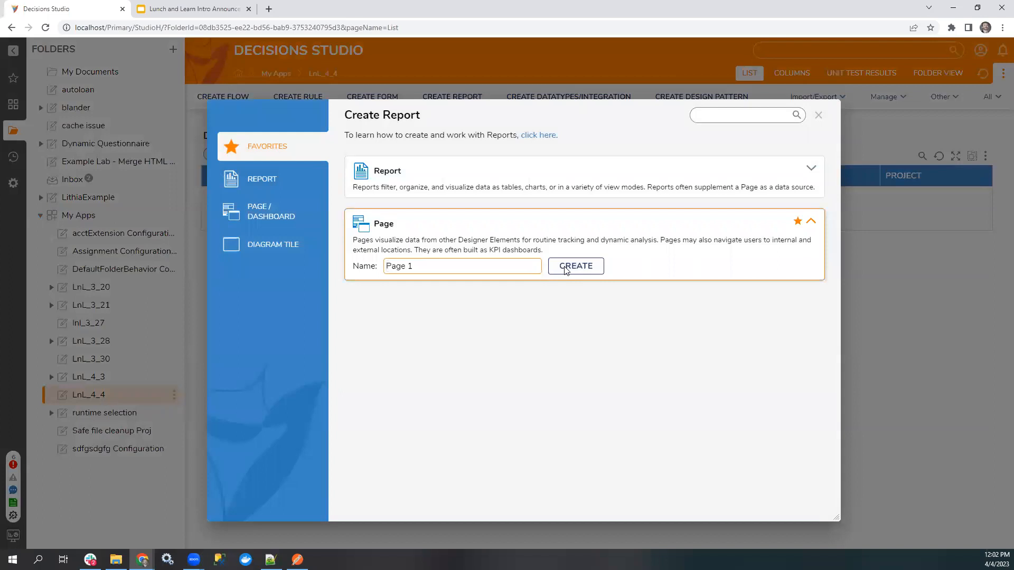
pyautogui.click(563, 266)
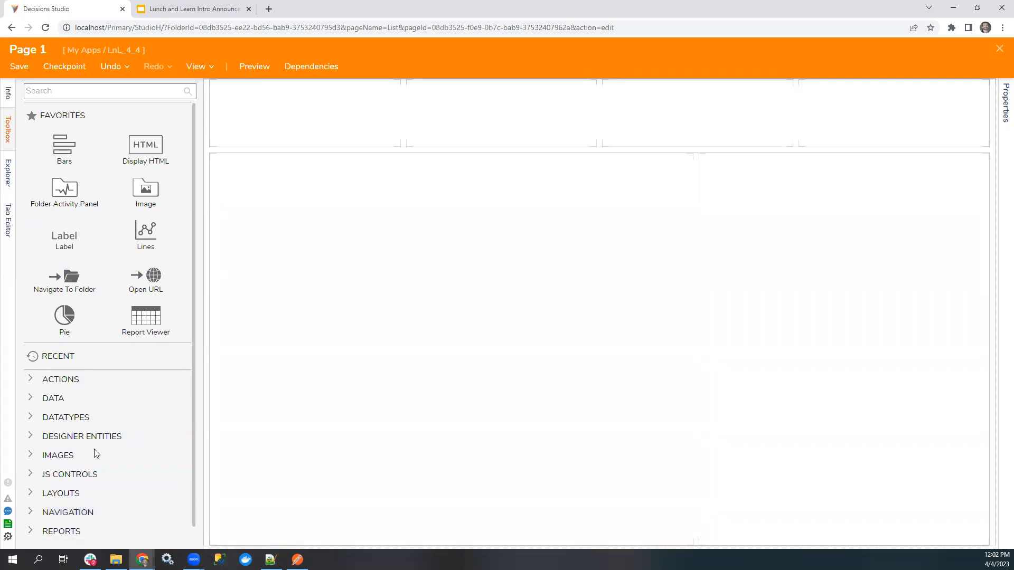
pyautogui.click(61, 493)
pyautogui.moveTo(66, 425); pyautogui.dragTo(319, 312)
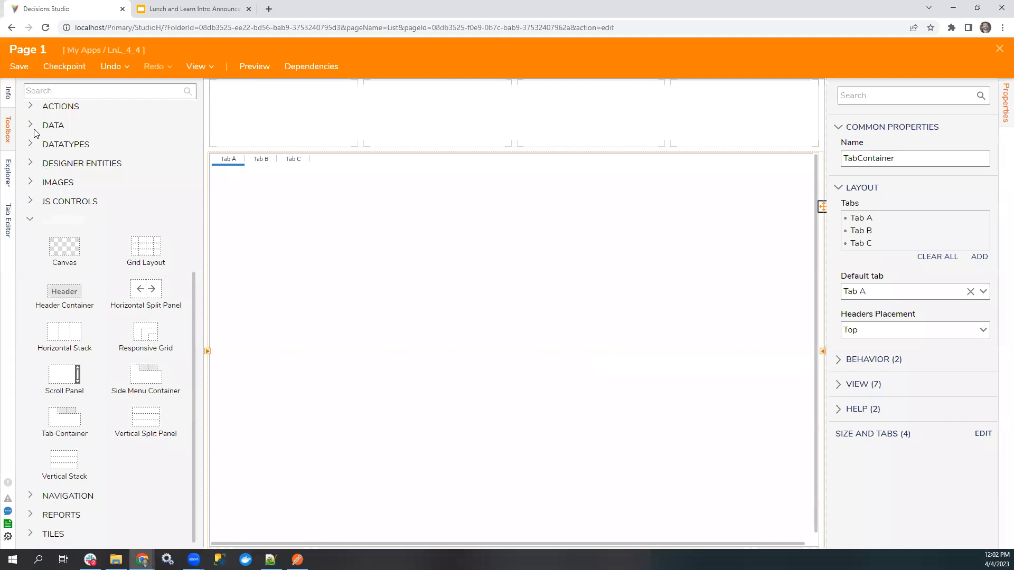
# Place Report Viewer components on the tabs of the Tab Container.
pyautogui.scroll(5, 43, 168)
pyautogui.moveTo(145, 316); pyautogui.dragTo(294, 346)
pyautogui.click(256, 165)
pyautogui.moveTo(174, 319); pyautogui.dragTo(346, 346)
pyautogui.click(293, 159)
pyautogui.moveTo(140, 331); pyautogui.dragTo(396, 375)
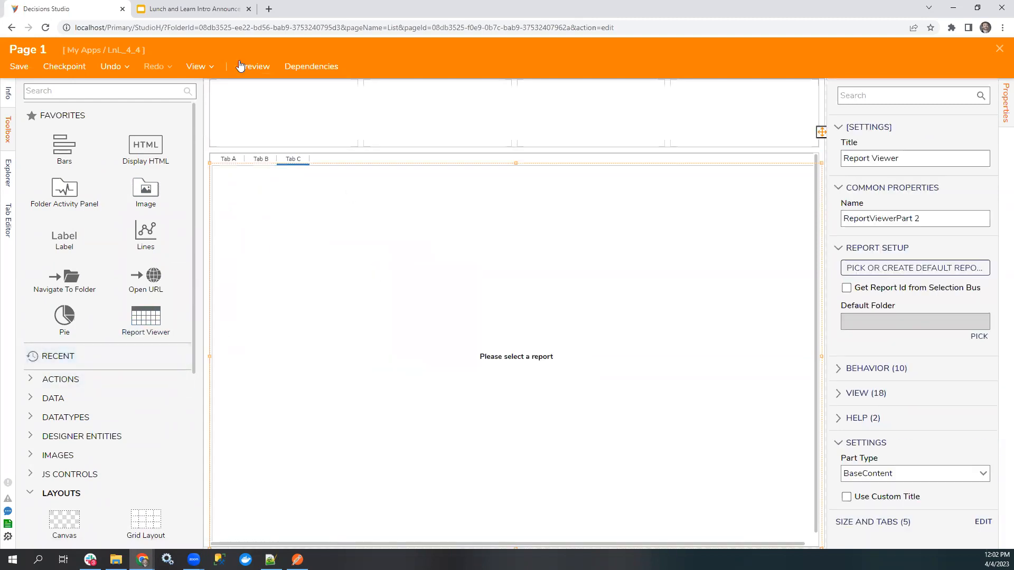
# Preview the page, switch through Tab A, Tab B and Tab C, and close the preview.
pyautogui.click(264, 66)
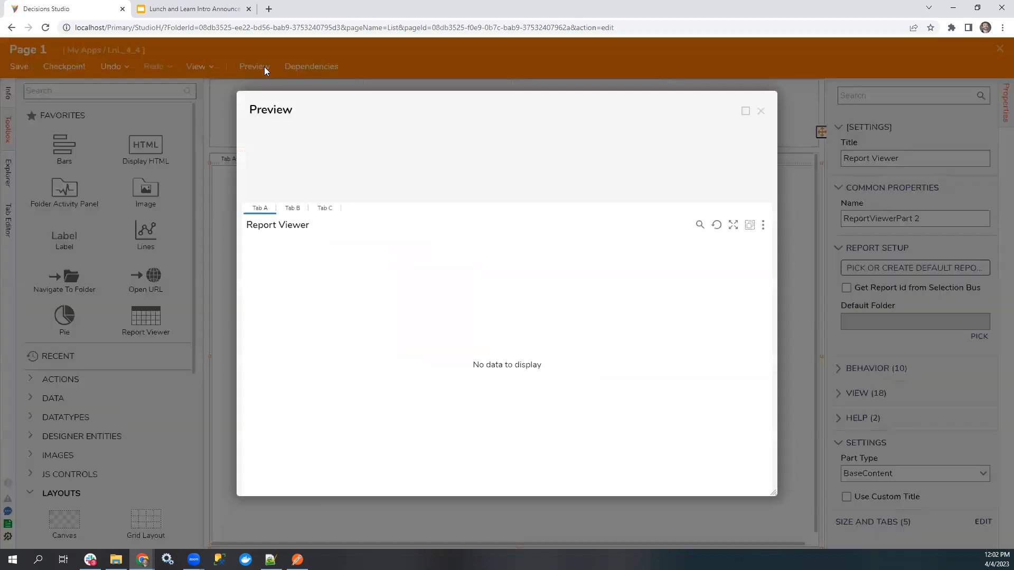
pyautogui.click(293, 208)
pyautogui.click(326, 208)
pyautogui.click(262, 208)
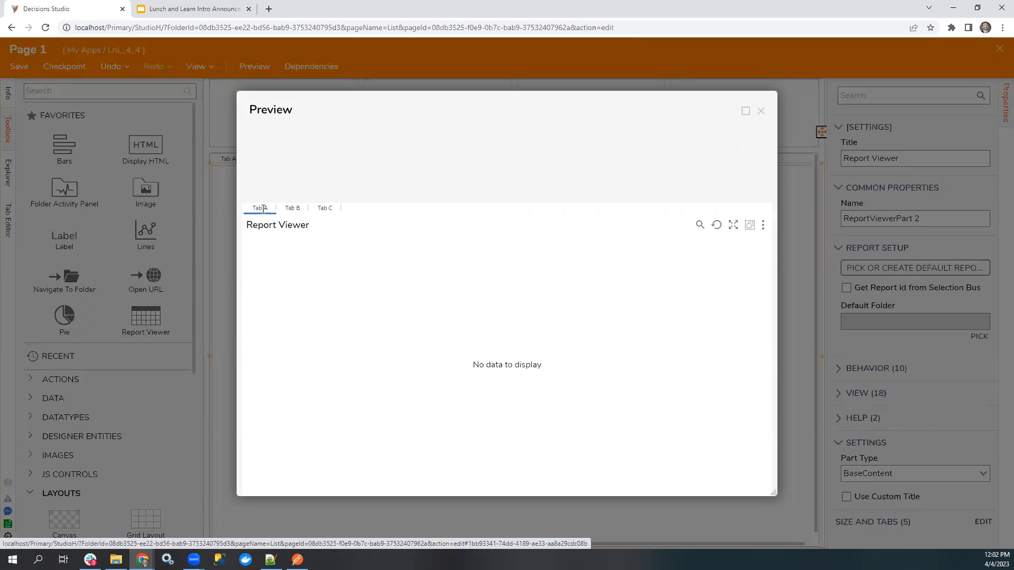
pyautogui.click(760, 111)
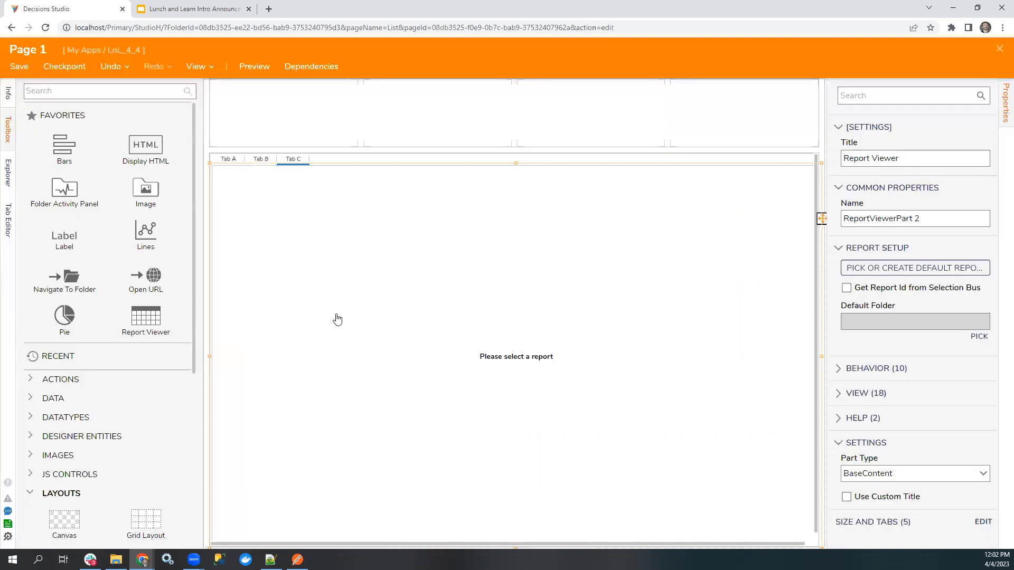
# Check the contents of Tab A, Tab B and Tab C in the designer, and close Page 1 with its changes saved.
pyautogui.click(227, 159)
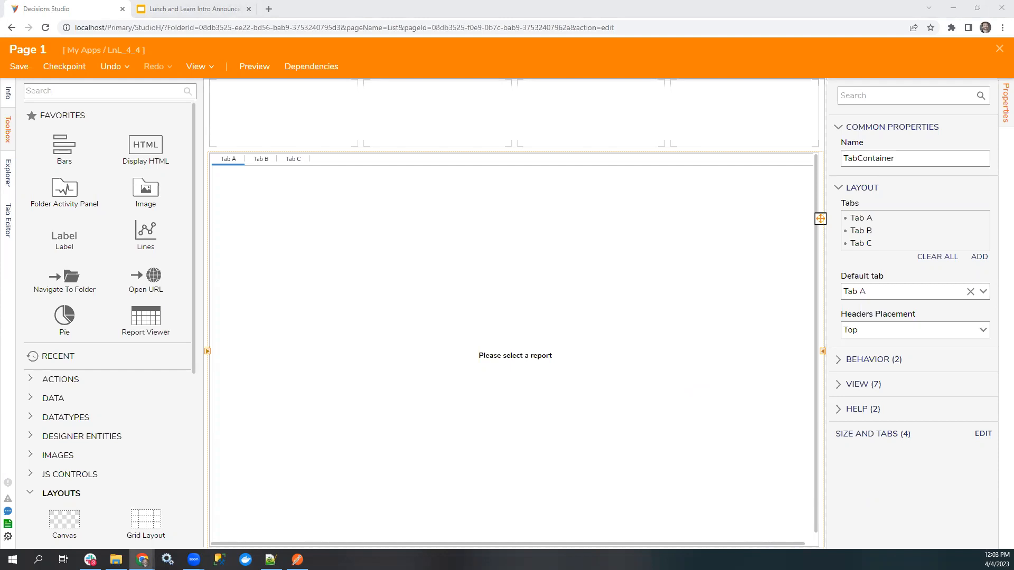
pyautogui.moveTo(820, 218); pyautogui.dragTo(611, 90)
pyautogui.click(258, 160)
pyautogui.click(292, 160)
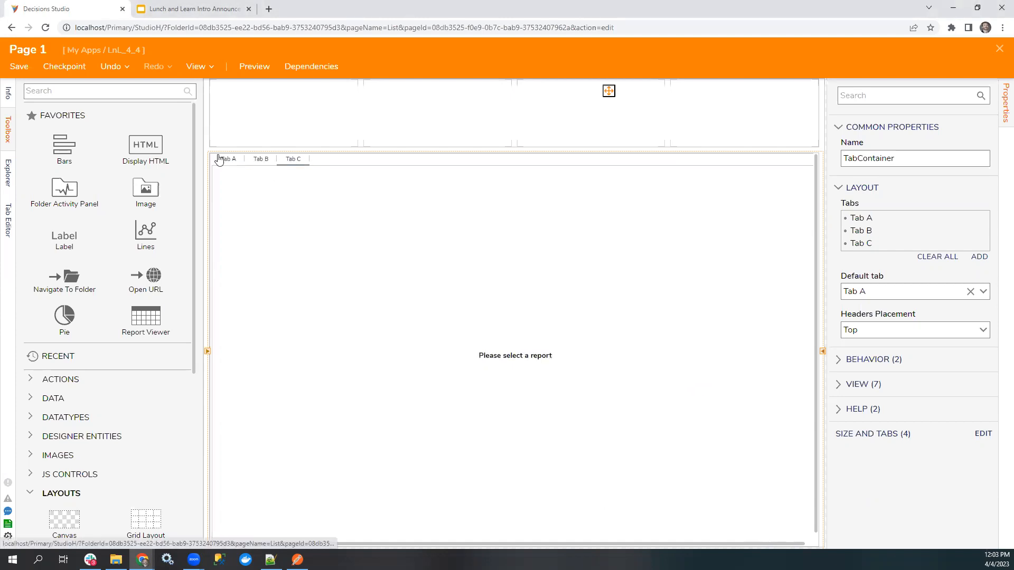
pyautogui.click(230, 162)
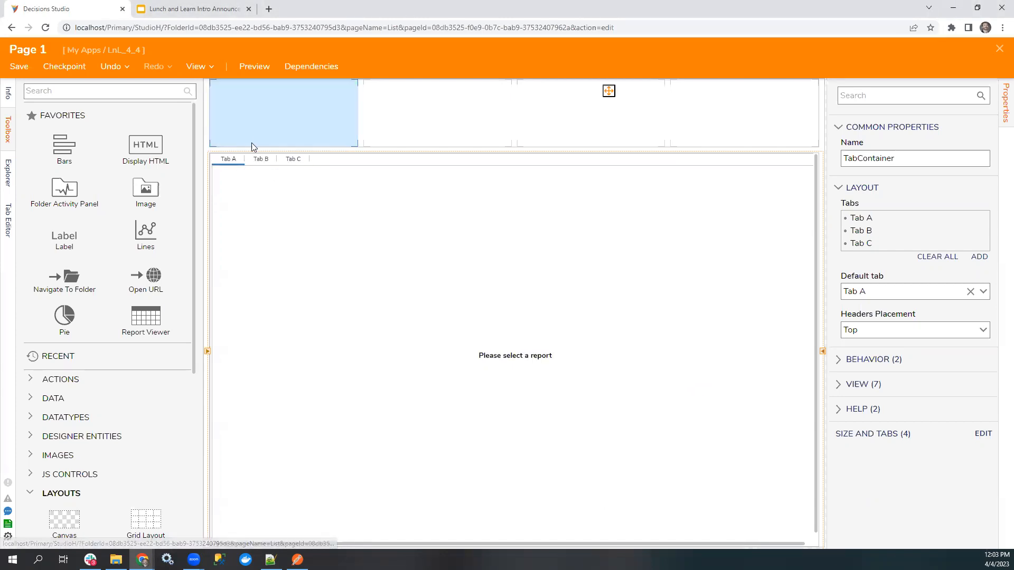
pyautogui.click(266, 164)
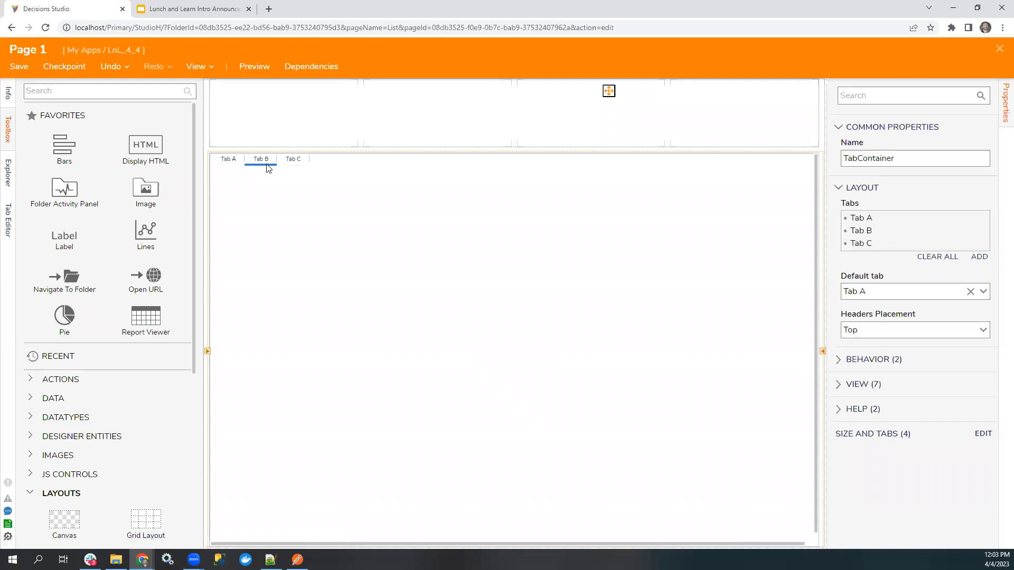
pyautogui.click(225, 160)
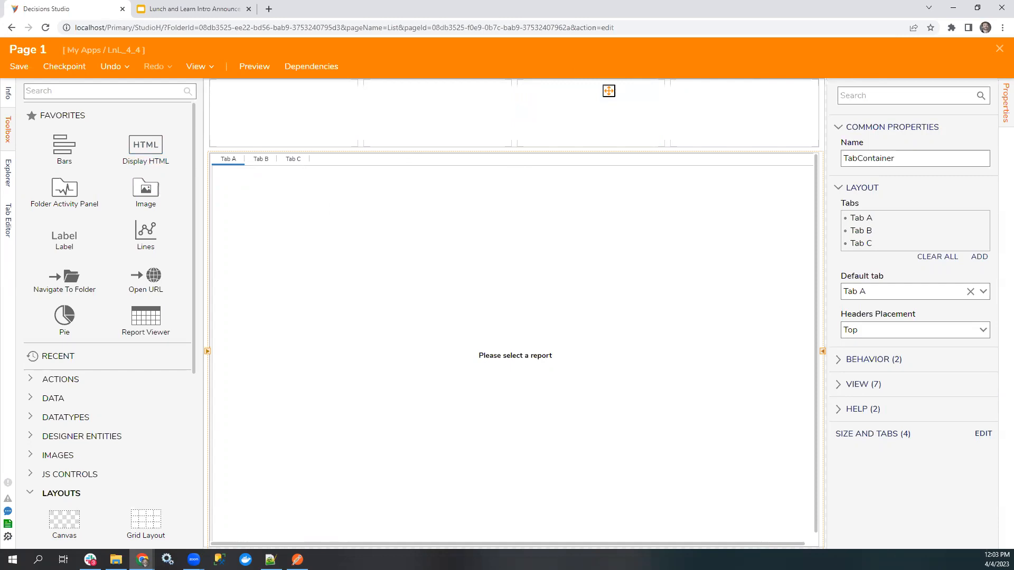
pyautogui.click(999, 48)
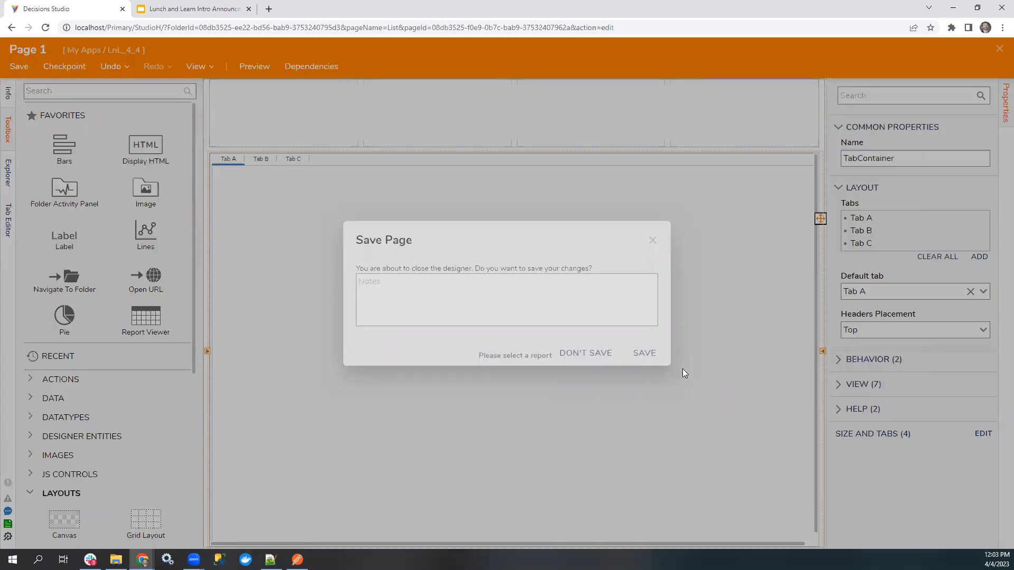
pyautogui.click(643, 354)
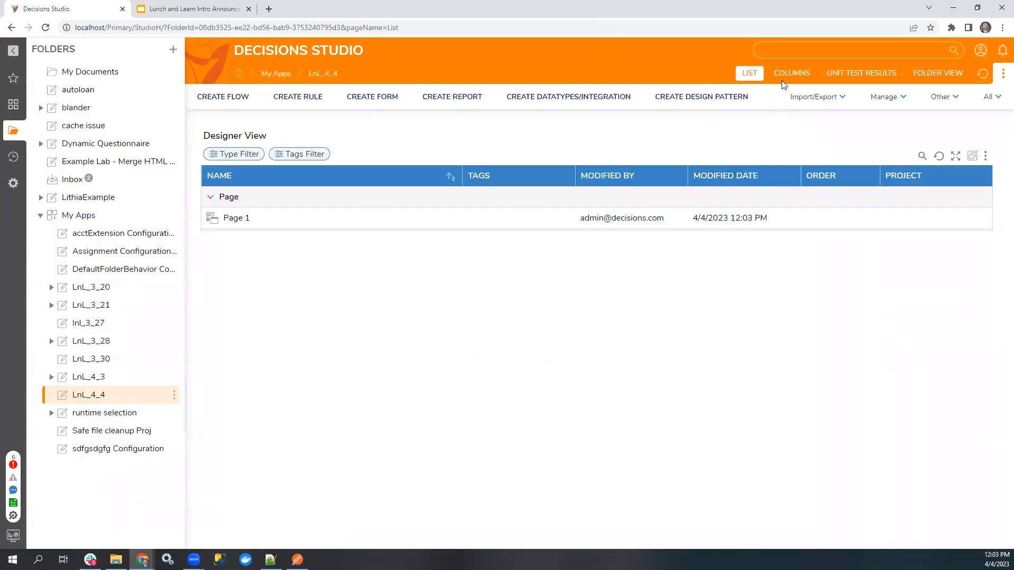
# Look at the LnL_4_4 folder's Columns and Unit Test Results views and return to the List view.
pyautogui.click(789, 74)
pyautogui.click(862, 76)
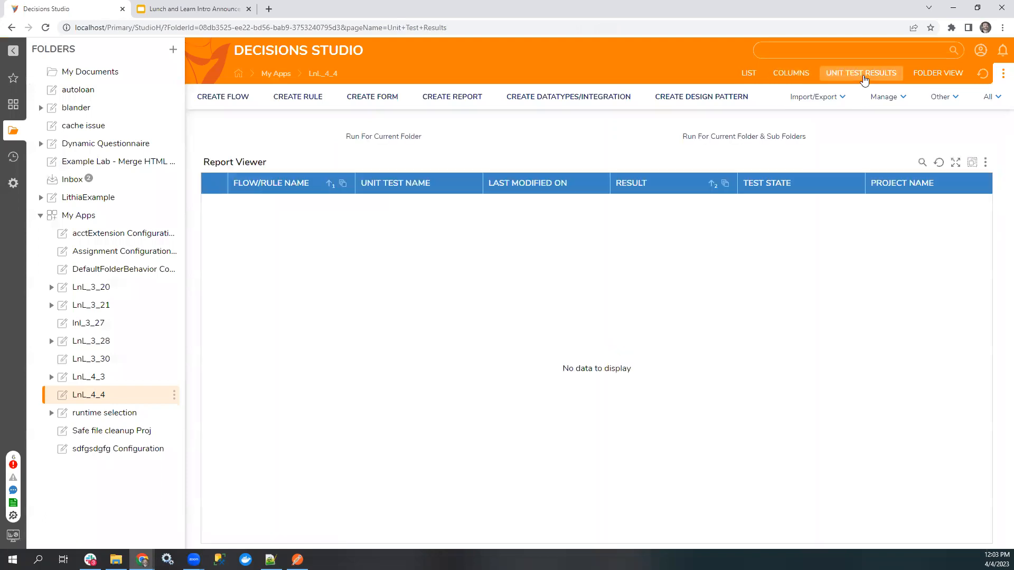
pyautogui.click(751, 75)
pyautogui.click(789, 78)
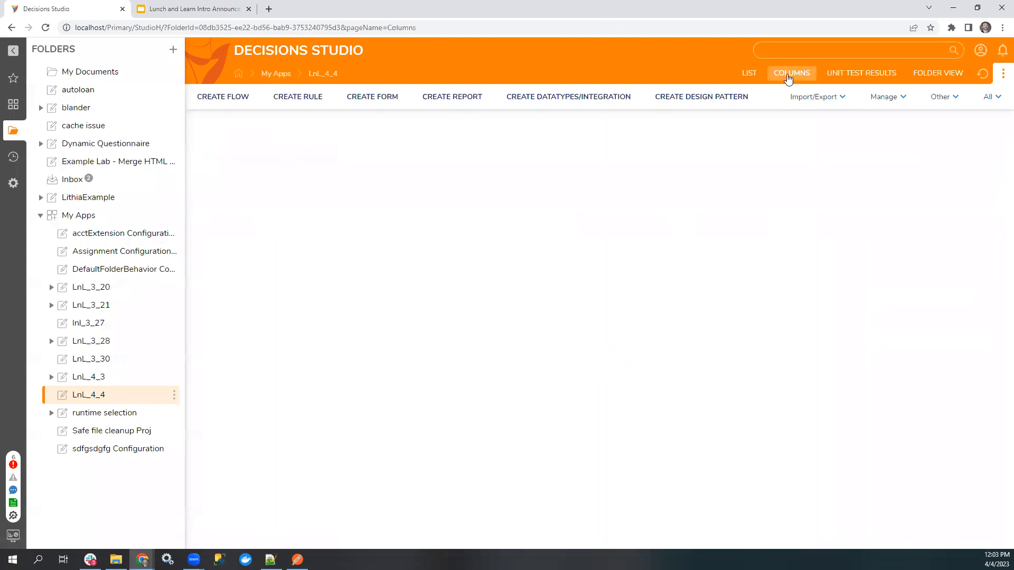
pyautogui.click(749, 74)
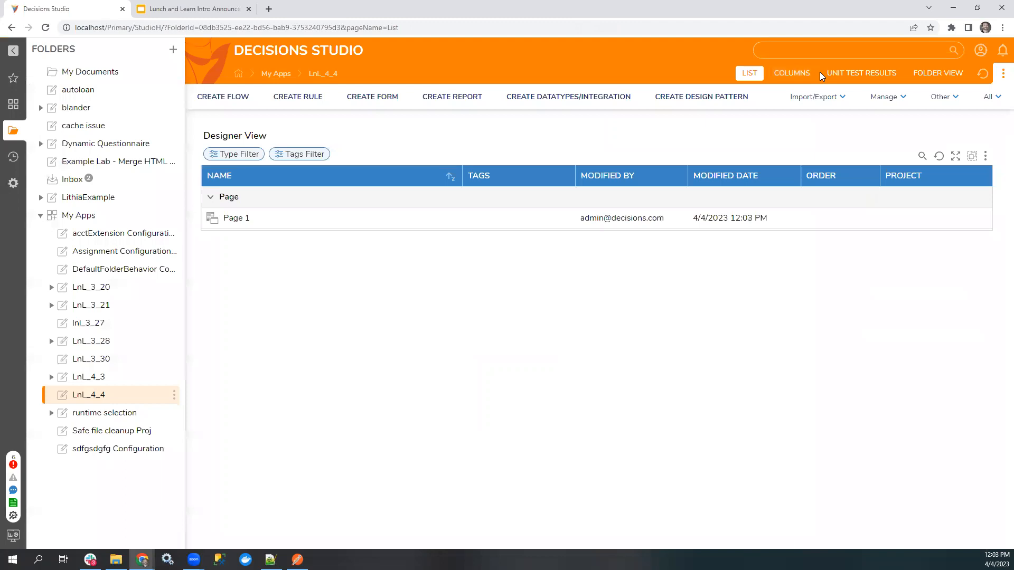
# Reopen Page 1 in the designer, look at Tab B, and close the page without saving.
pyautogui.doubleClick(233, 218)
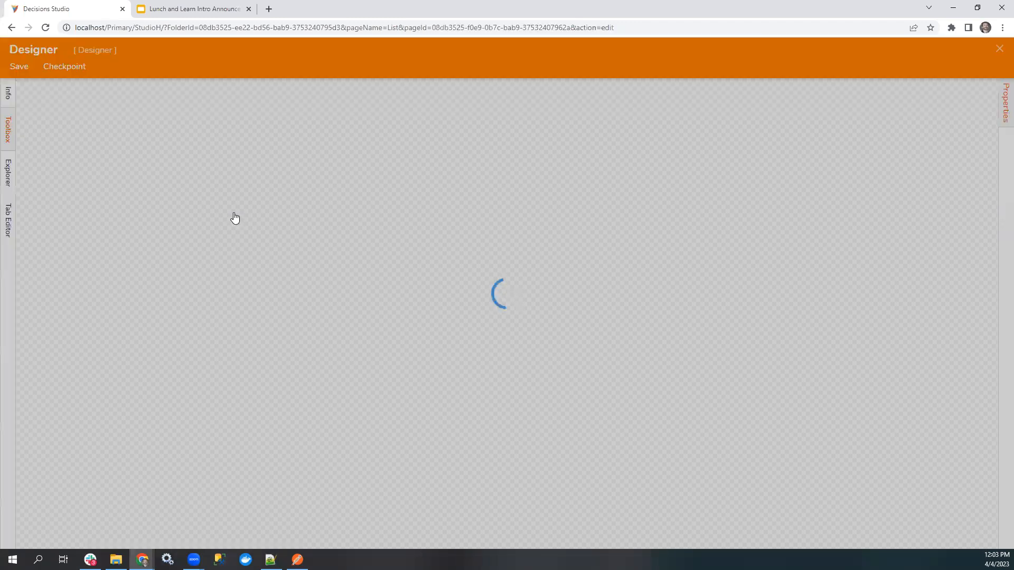
pyautogui.click(266, 159)
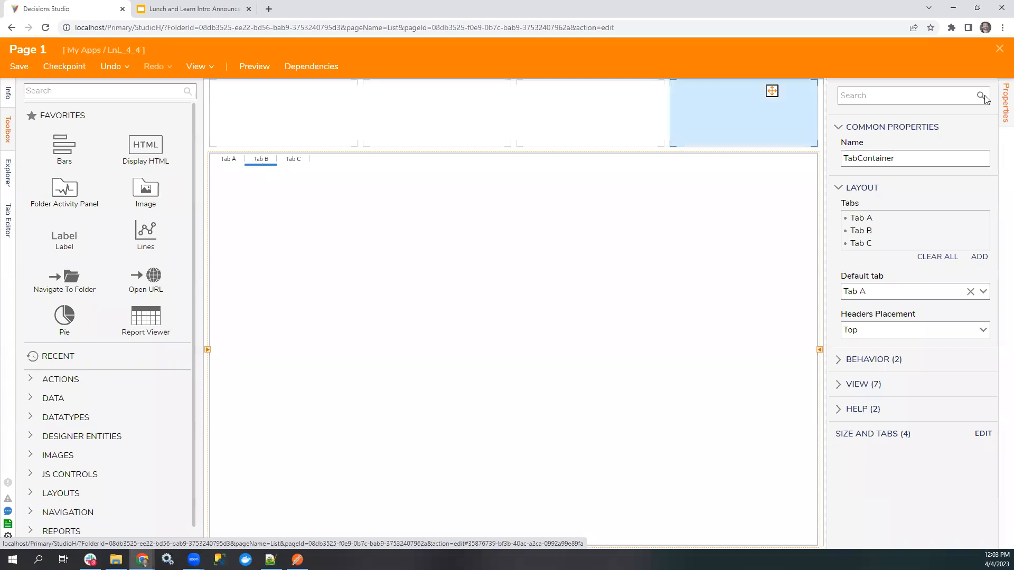
pyautogui.click(999, 49)
pyautogui.click(580, 355)
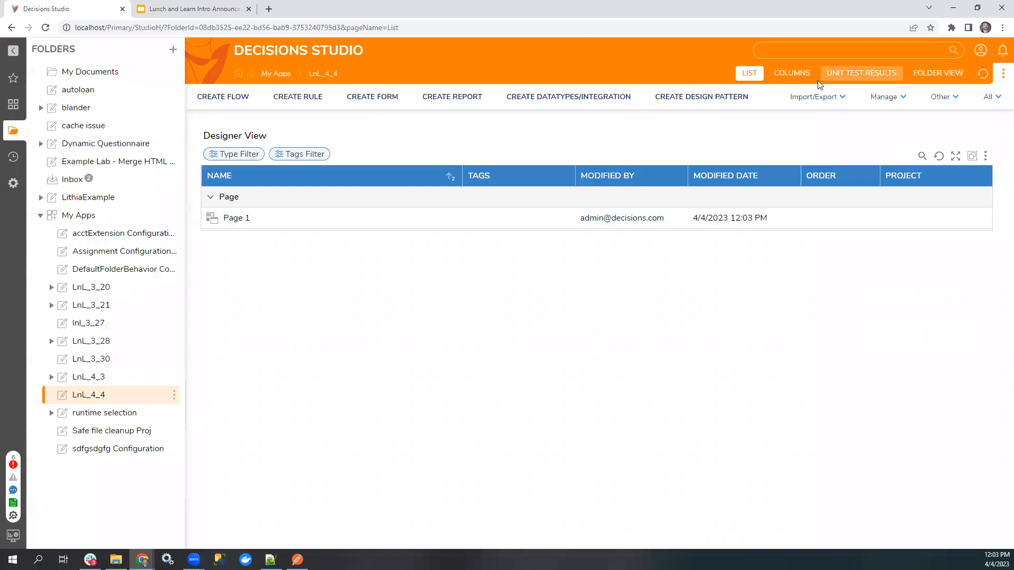
# Compare the LnL_4_4 folder's List, Columns, Unit Test Results and Folder View pages, ending on List.
pyautogui.click(791, 74)
pyautogui.click(864, 74)
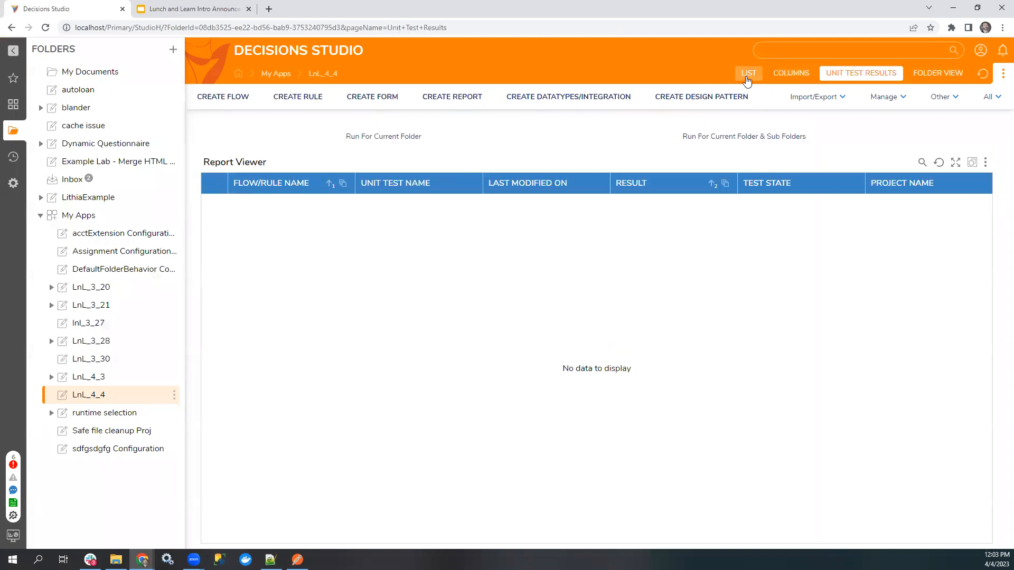
pyautogui.click(748, 74)
pyautogui.click(791, 73)
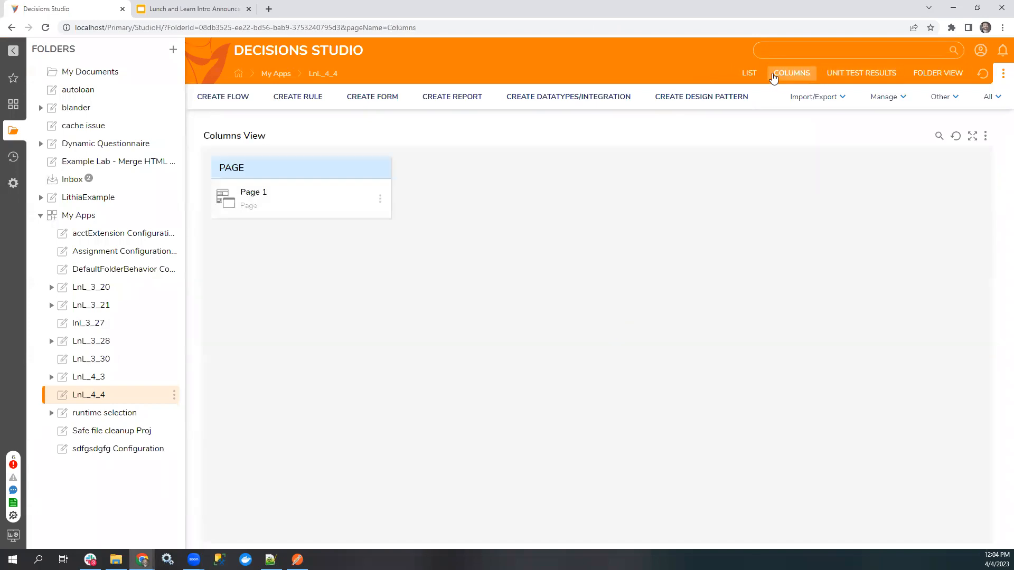
pyautogui.click(748, 74)
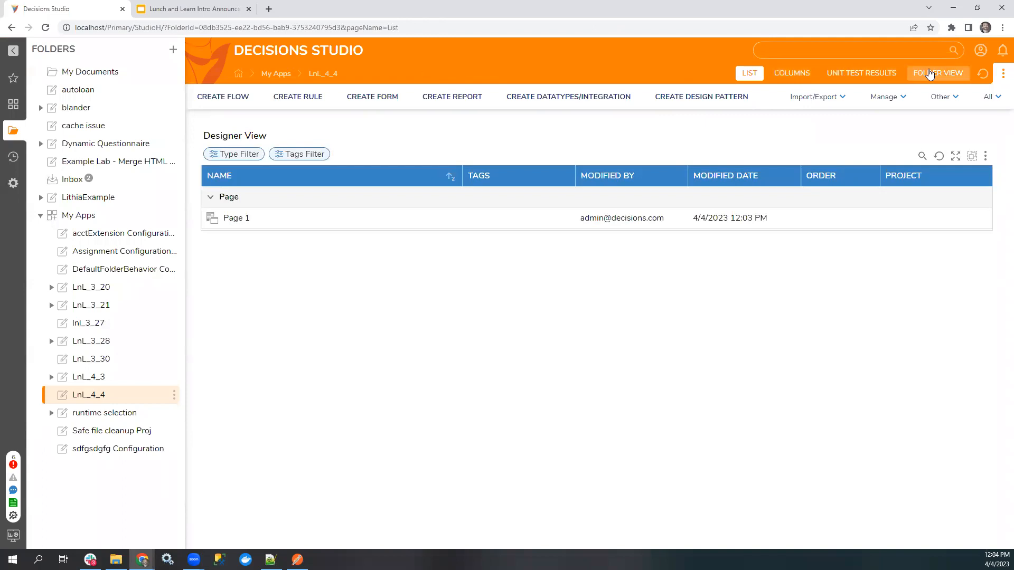
pyautogui.click(787, 74)
pyautogui.click(861, 72)
pyautogui.click(937, 73)
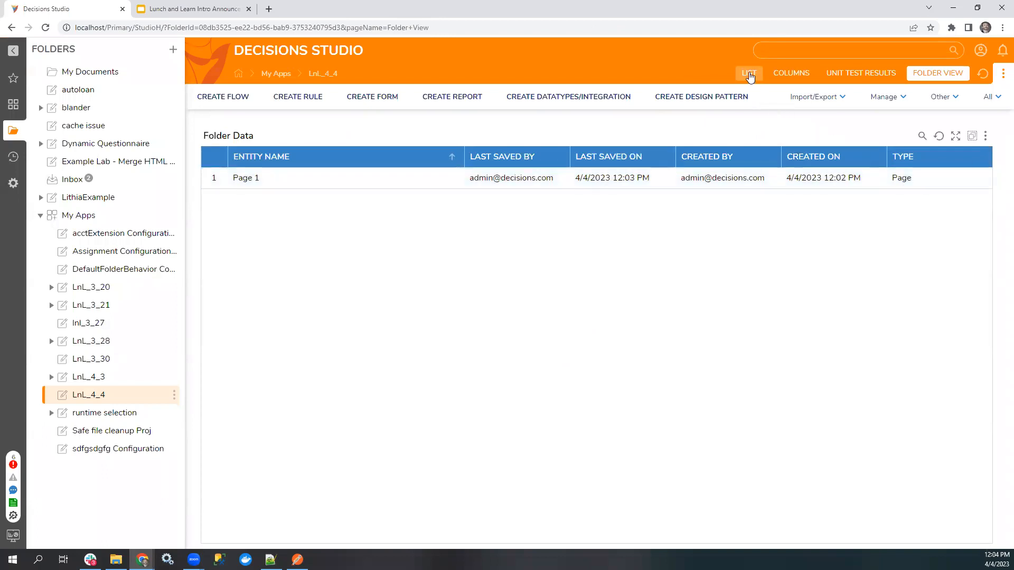
pyautogui.click(749, 75)
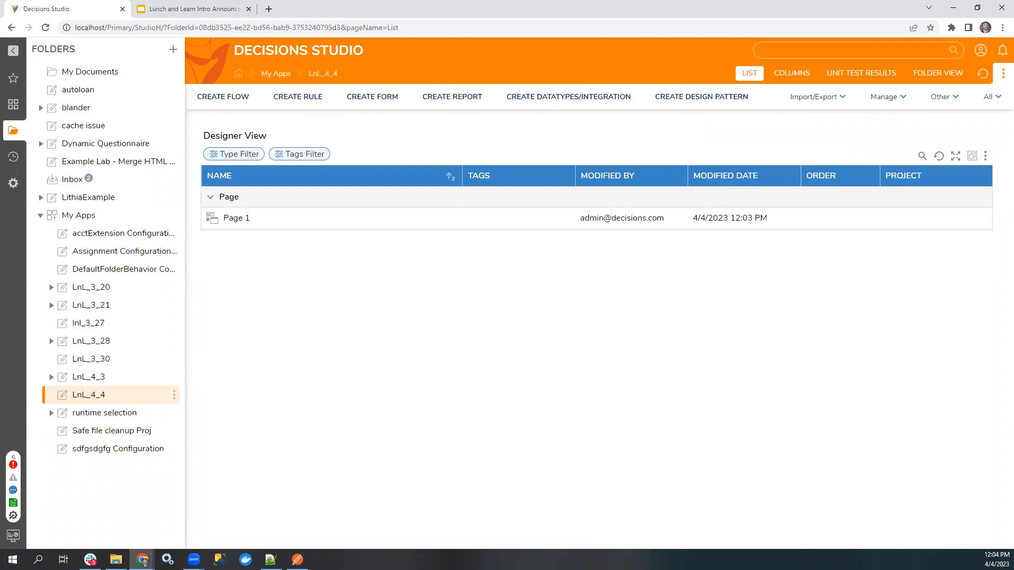
# Switch to the Microsoft Learn article on ALTER SEQUENCE (Transact-SQL) and skim its syntax, arguments and permissions sections.
pyautogui.hotkey('alt', 'Tab')
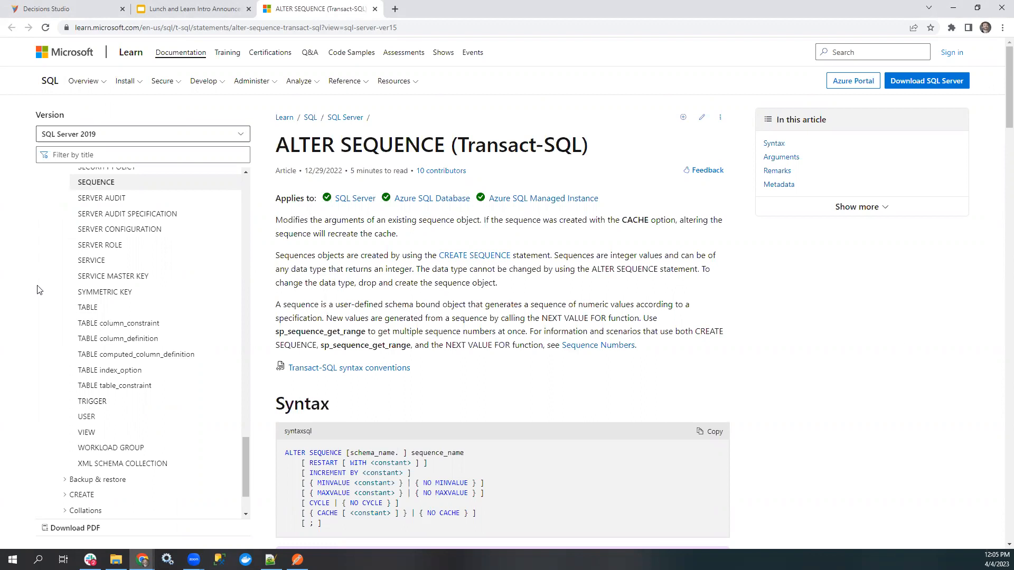
pyautogui.scroll(-5, 836, 347)
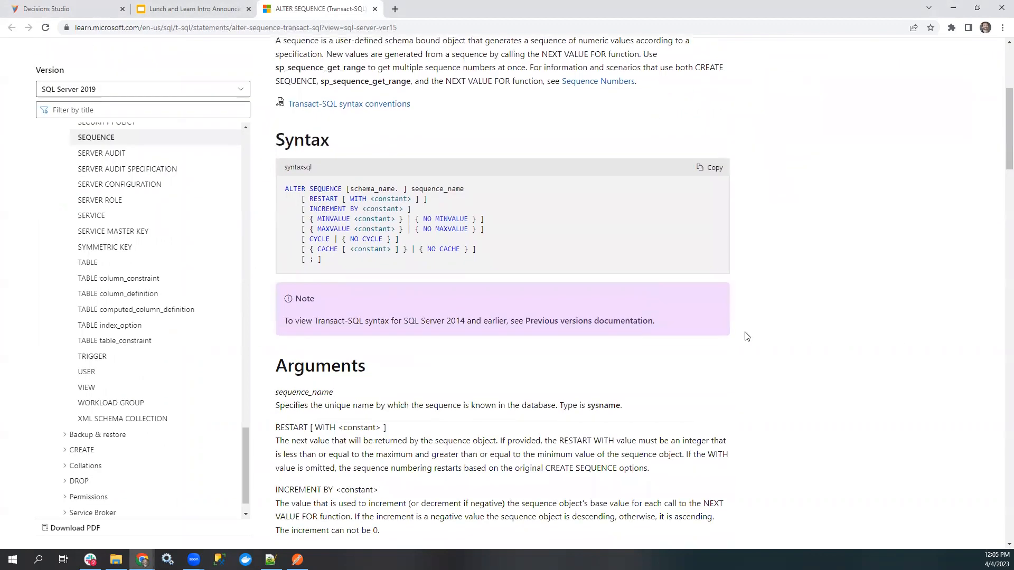
pyautogui.scroll(-16, 699, 341)
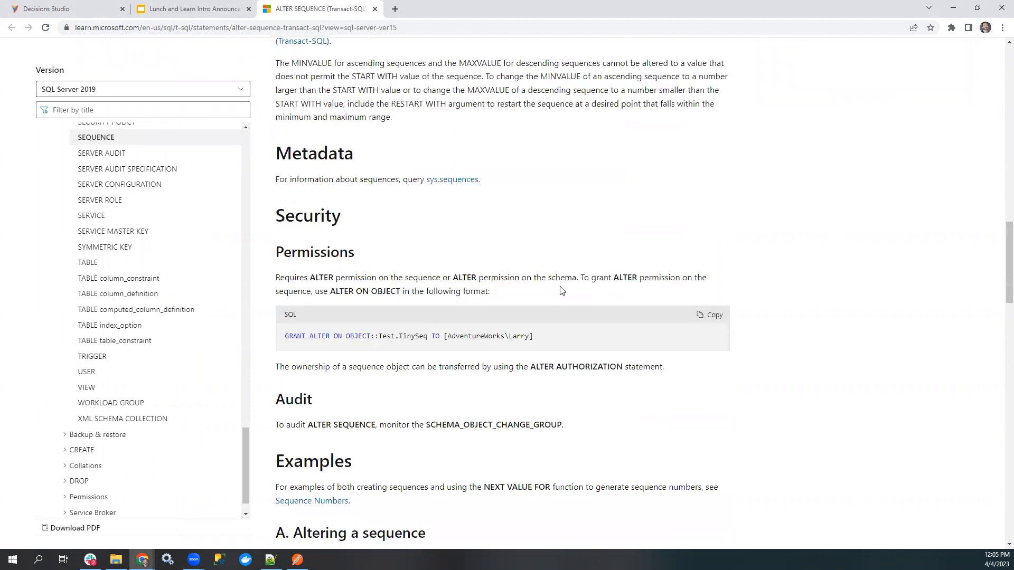
pyautogui.scroll(20, 561, 290)
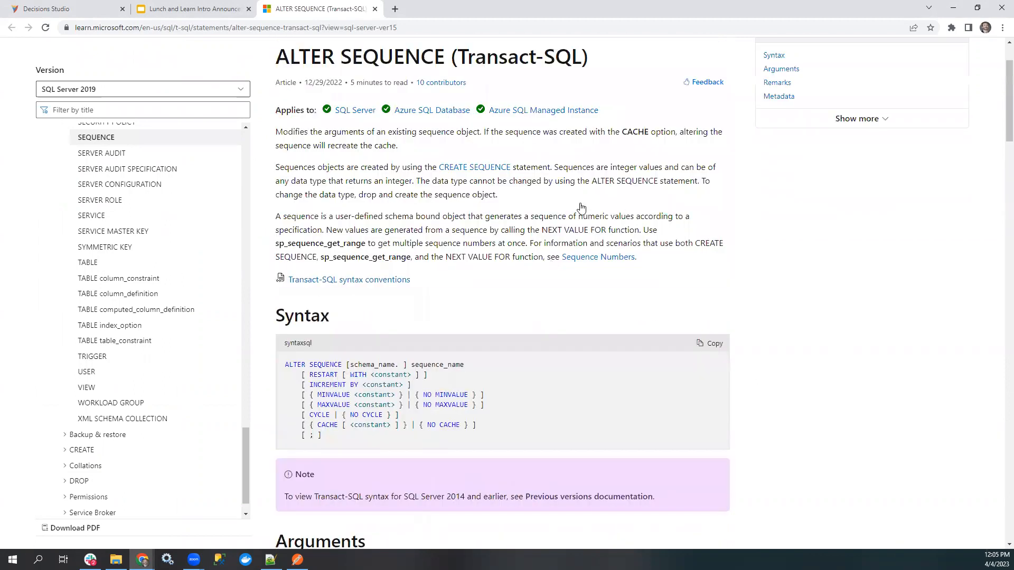
pyautogui.scroll(2, 580, 207)
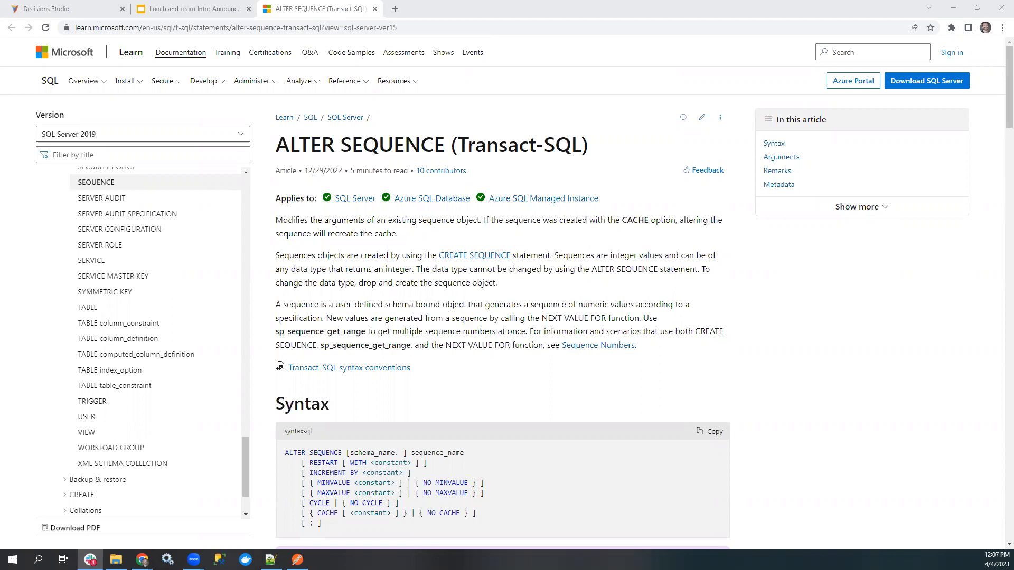
# Switch back to Decisions Studio and view the App Store page of the My Apps folder.
pyautogui.click(82, 5)
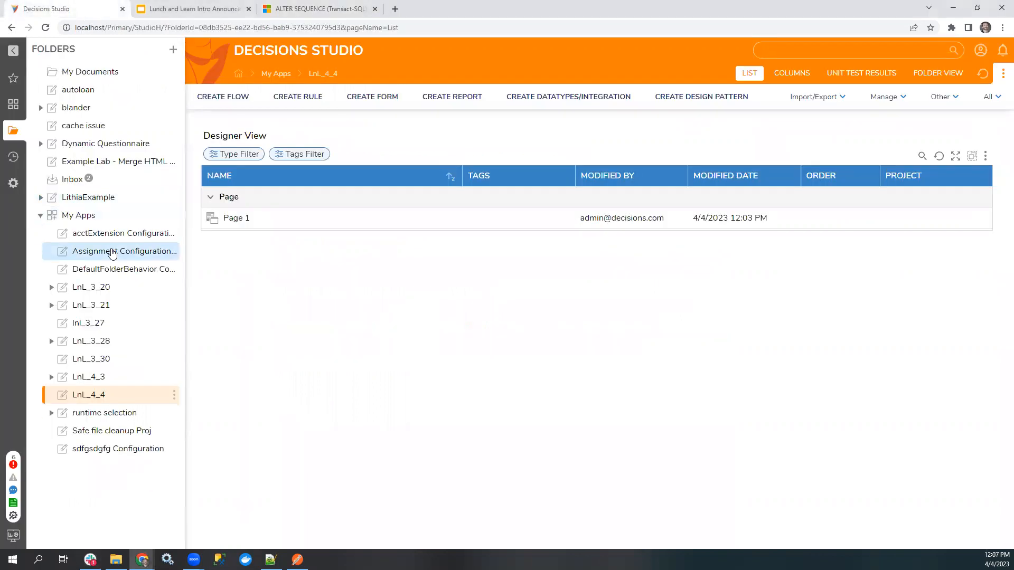
pyautogui.click(95, 217)
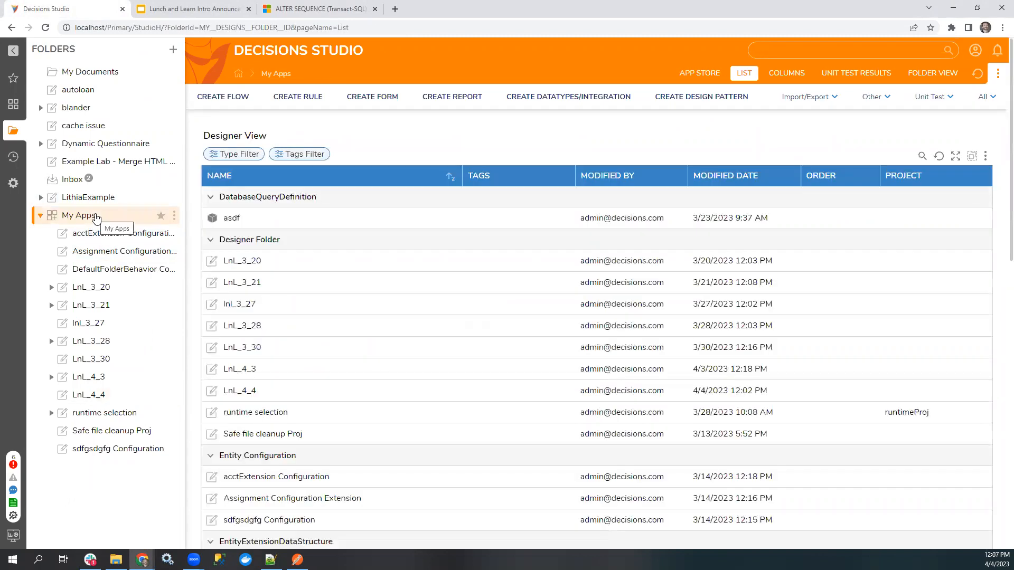
pyautogui.click(696, 74)
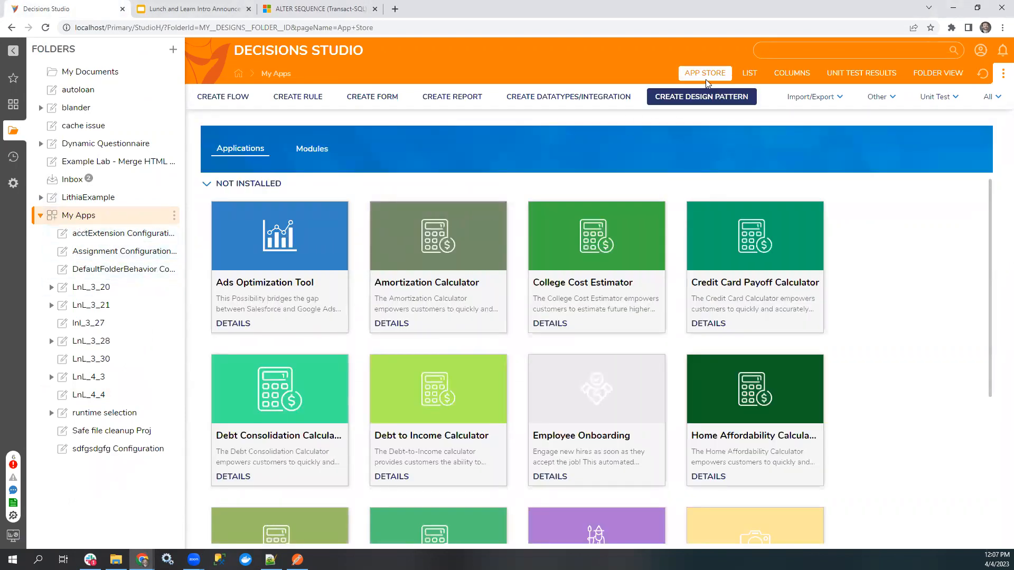
# Glance at the Lunch and Learn slide and the ALTER SEQUENCE article, and return to Decisions Studio.
pyautogui.click(190, 9)
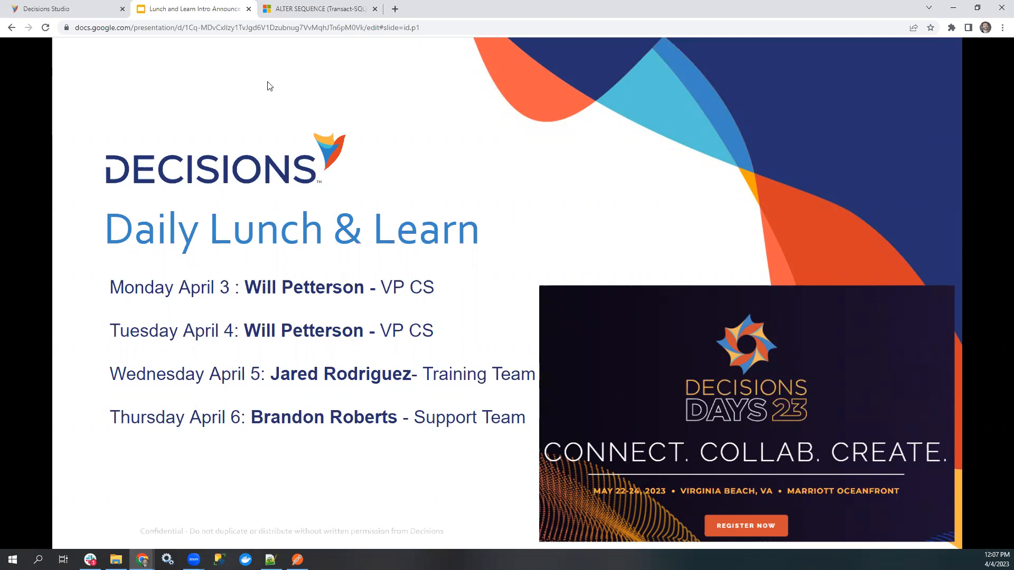
pyautogui.click(308, 4)
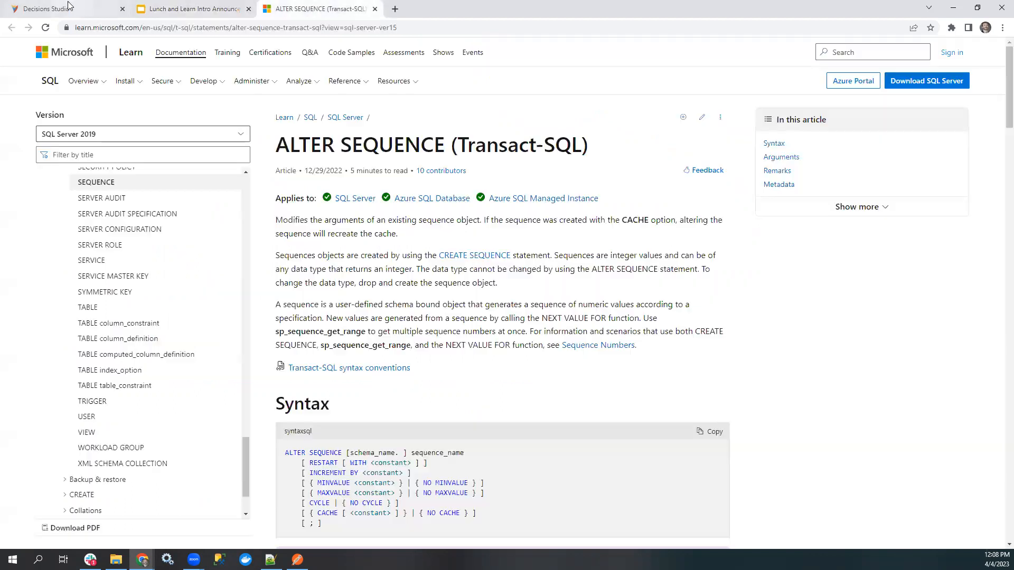
pyautogui.click(67, 5)
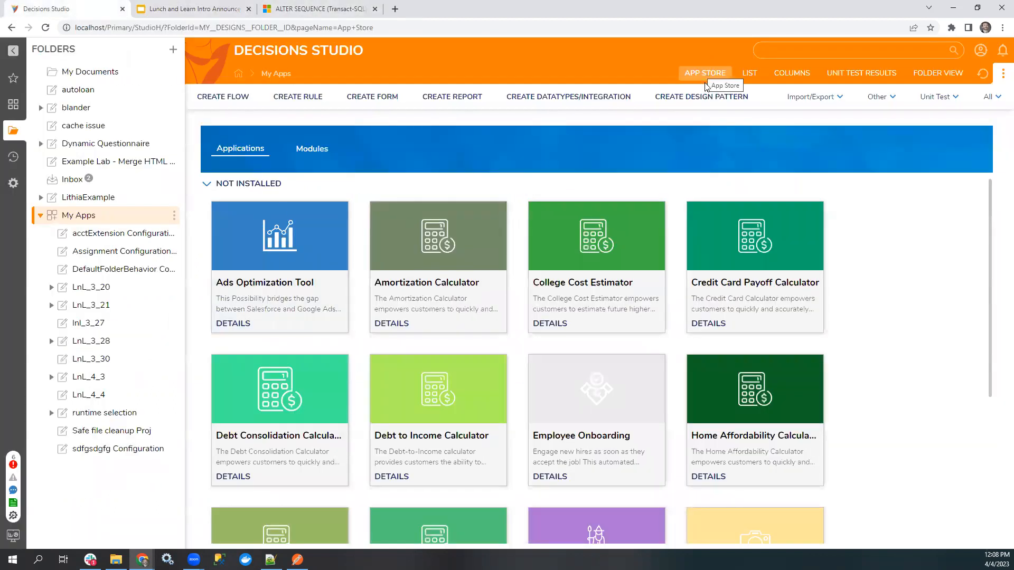
# Install the Employee Onboarding application from the App Store with the new app name asdf, and refresh the page.
pyautogui.scroll(-1, 306, 272)
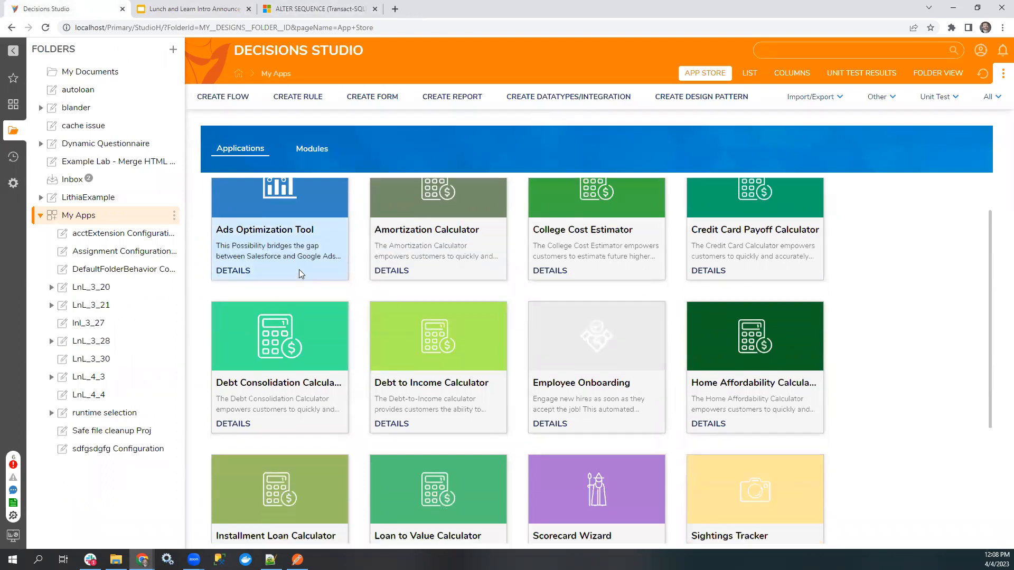
pyautogui.click(553, 427)
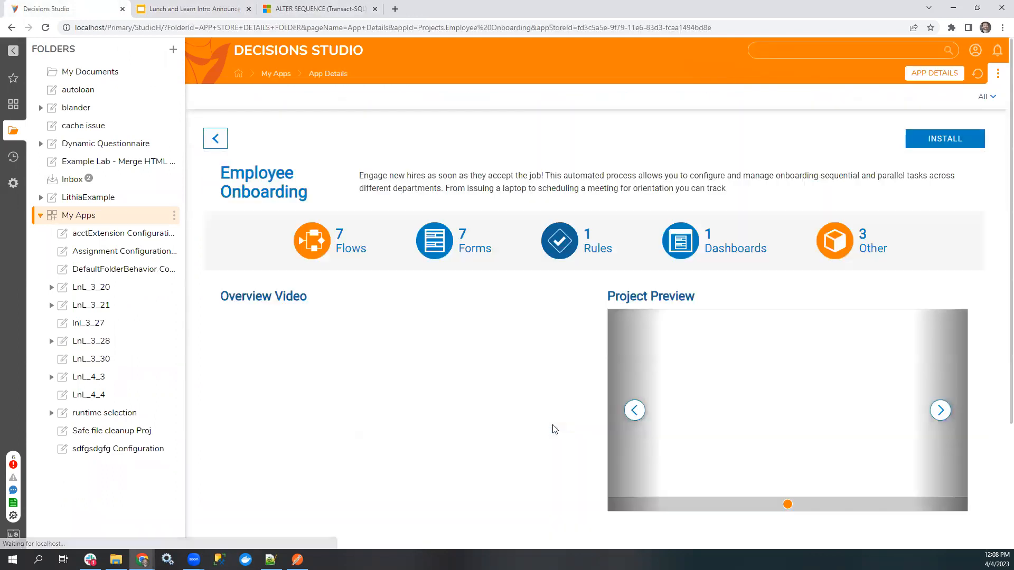
pyautogui.click(944, 138)
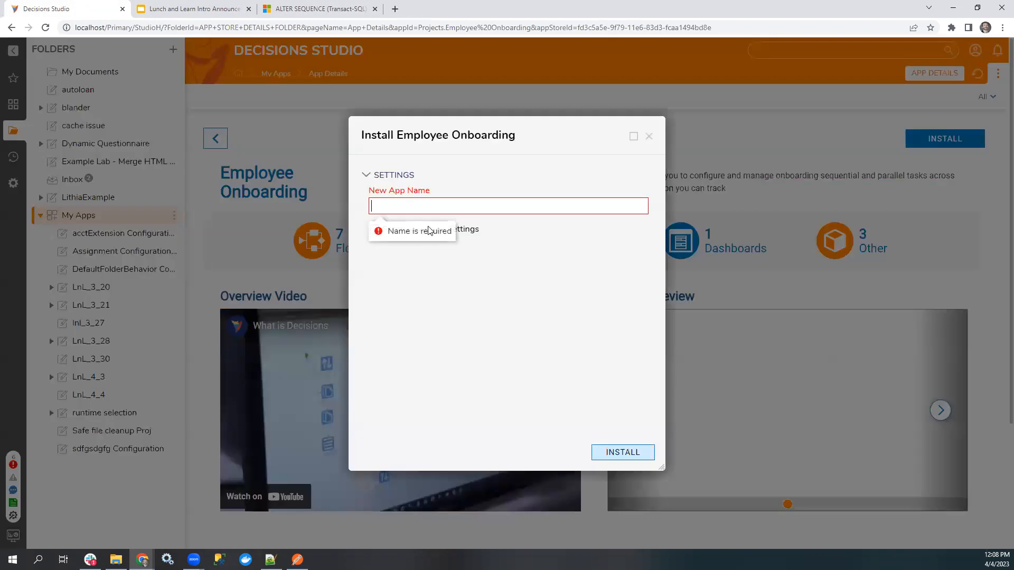
pyautogui.write('asdf')
pyautogui.click(632, 454)
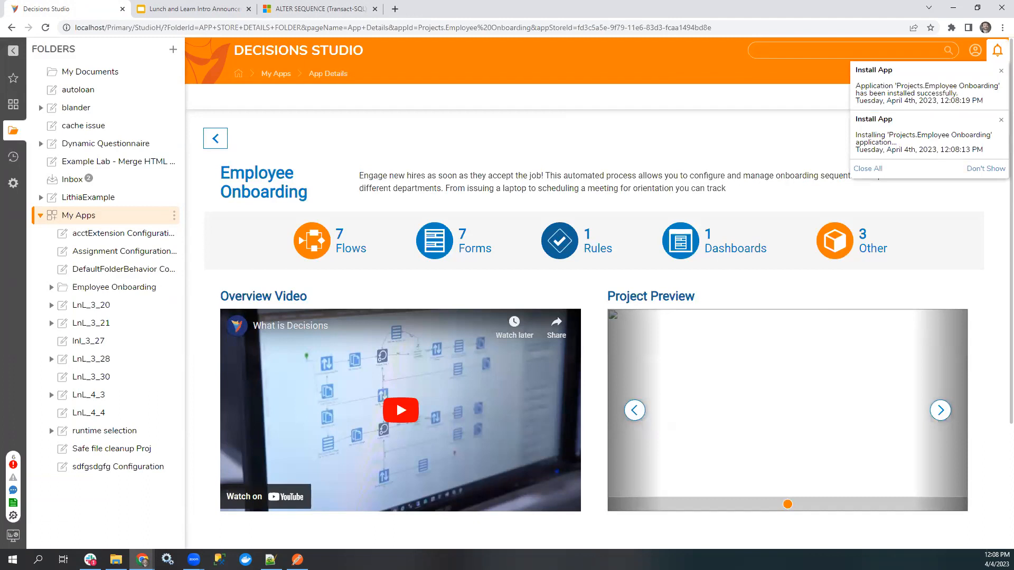
pyautogui.press('F5')
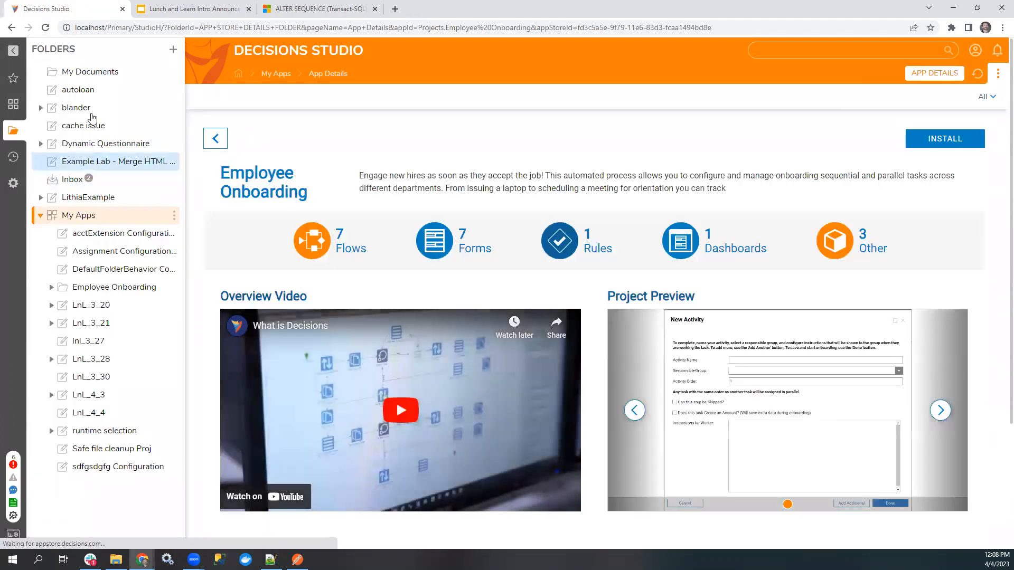
# Open the Onboarding Activities Dashboard inside the Employee Onboarding folder and accept refreshing its page definition.
pyautogui.click(127, 289)
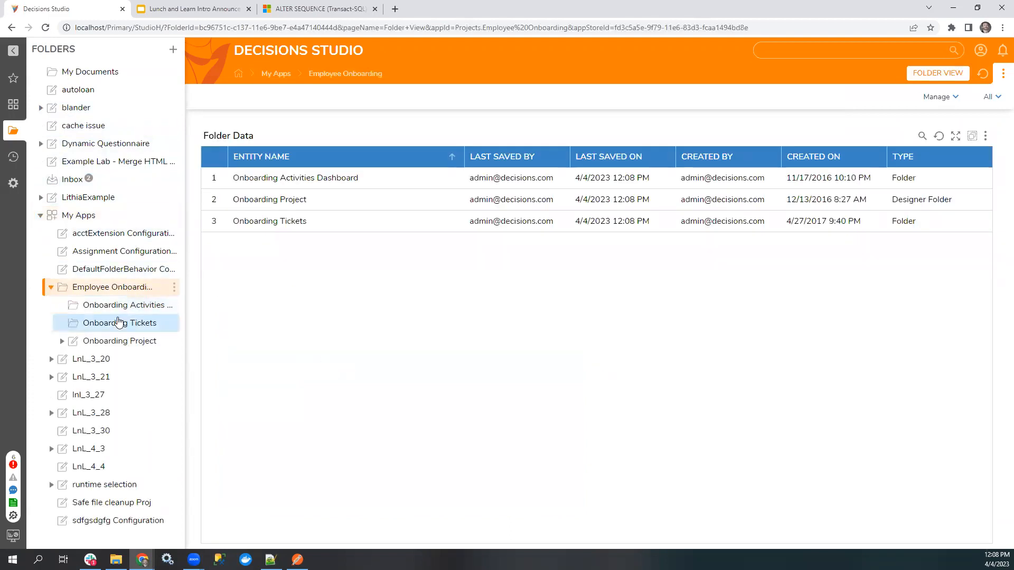
pyautogui.click(116, 305)
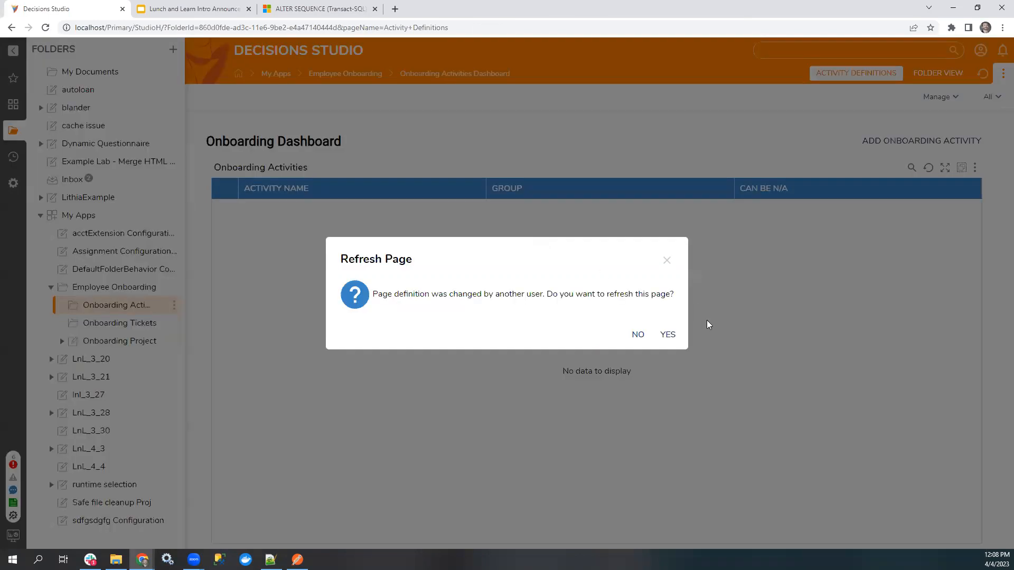
pyautogui.click(668, 336)
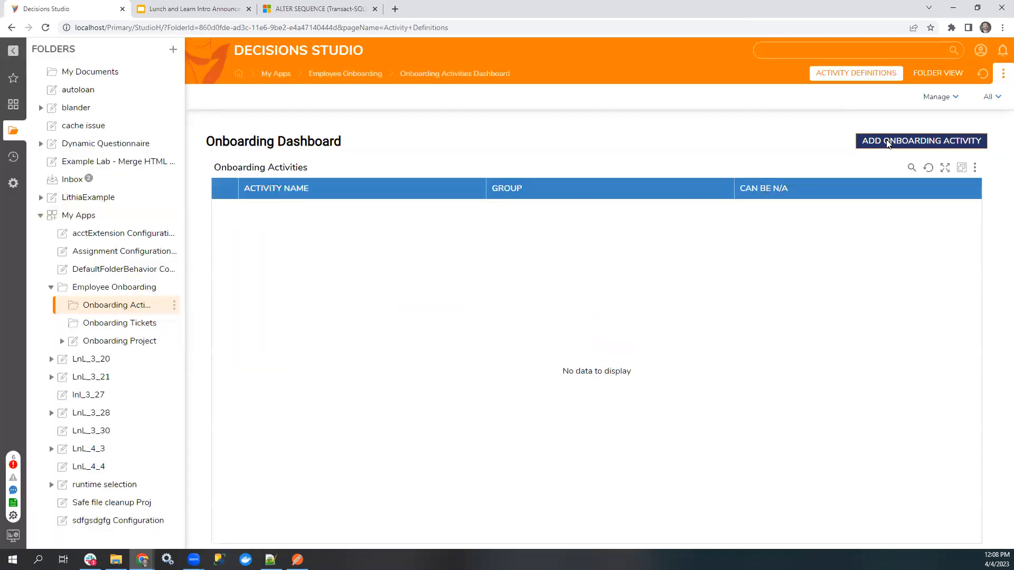
# Start a new onboarding activity and name it Create new account in Rippling.
pyautogui.click(889, 141)
pyautogui.moveTo(623, 139); pyautogui.dragTo(636, 143)
pyautogui.click(541, 214)
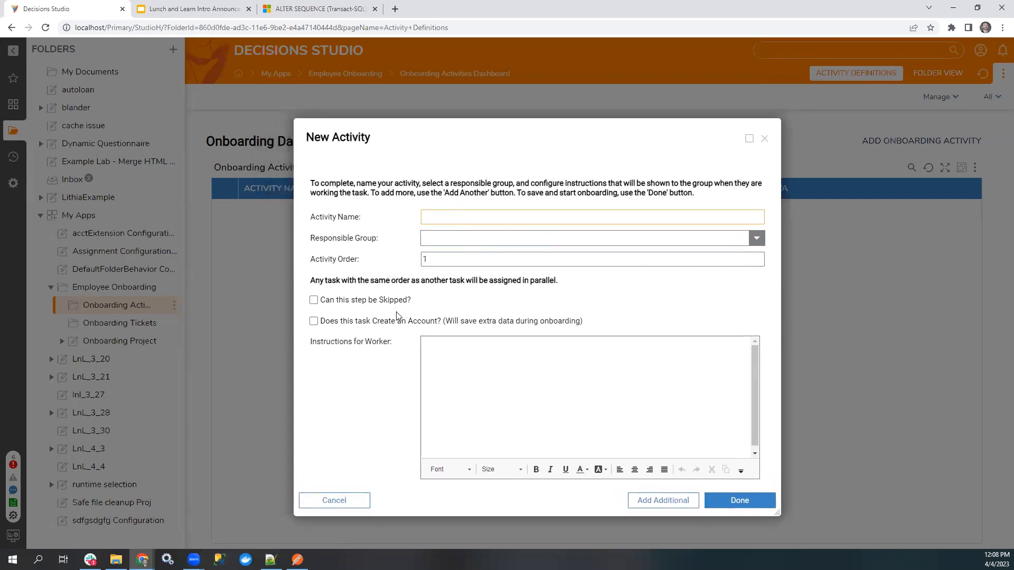
pyautogui.write('Create new account in Riu')
pyautogui.press('BackSpace')
pyautogui.write('ppling')
# Assign Administrators as the responsible group for the Rippling account activity.
pyautogui.click(706, 234)
pyautogui.write('admin')
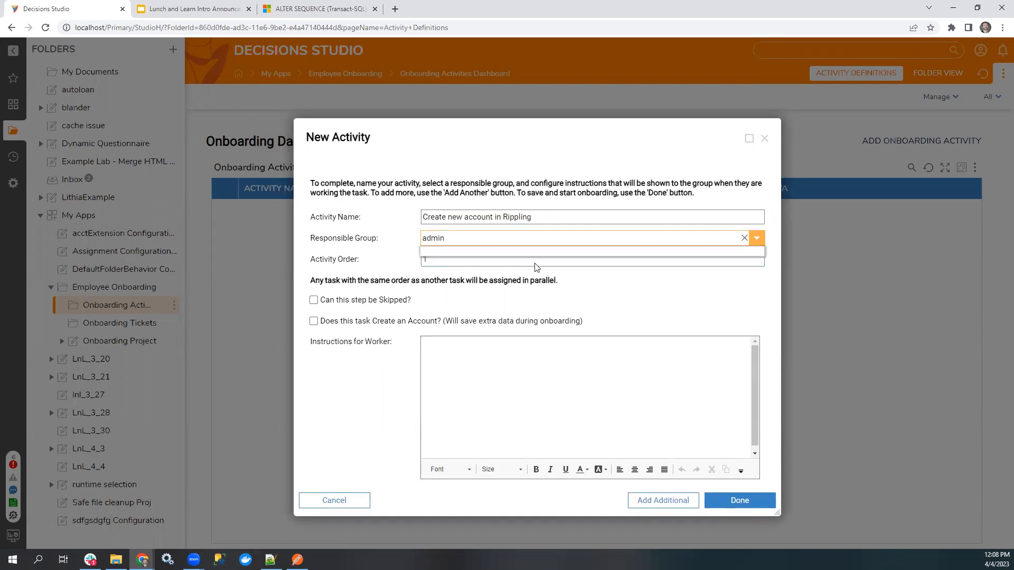
pyautogui.press('BackSpace')
pyautogui.press('BackSpace')
pyautogui.press('BackSpace')
pyautogui.press('BackSpace')
pyautogui.press('BackSpace')
pyautogui.click(756, 238)
pyautogui.click(544, 281)
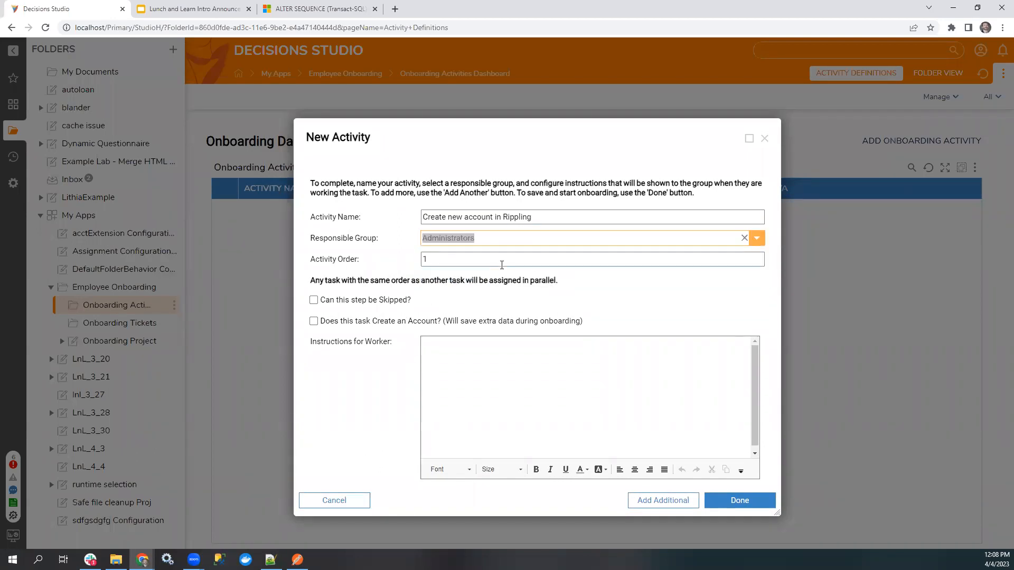
# Enter khjlsdfahjsfdhjkfasdf as the worker instructions, save the activity, and finish the setup wizard.
pyautogui.click(512, 358)
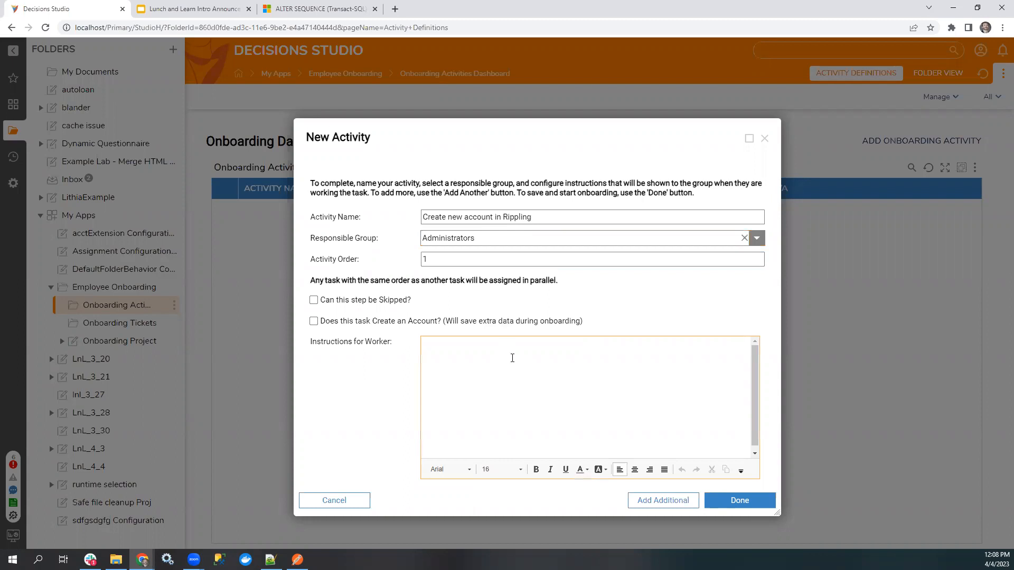
pyautogui.write('khjlsdfahjsfdhjkfasdf')
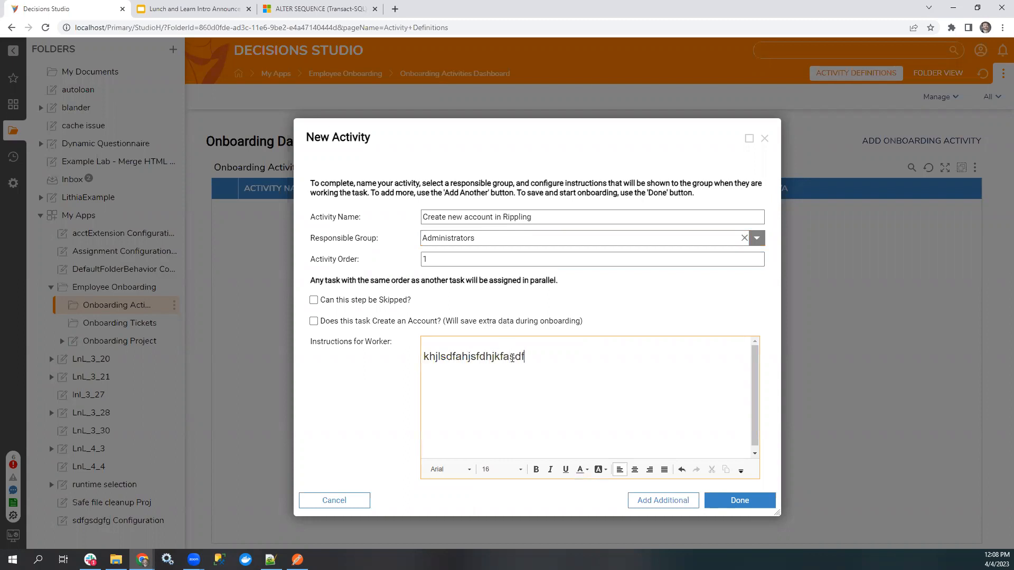
pyautogui.click(748, 497)
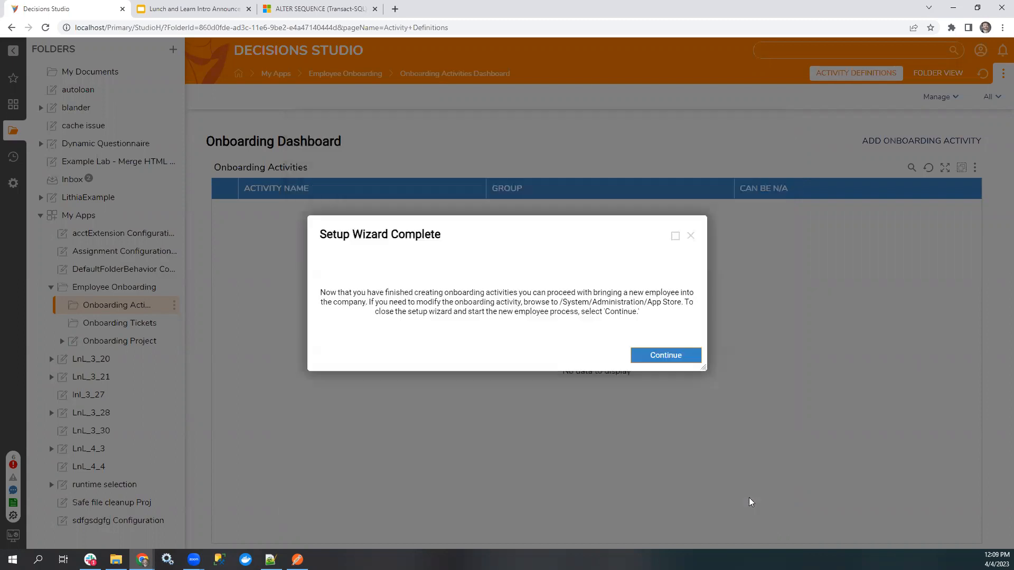
pyautogui.click(660, 361)
# Start a second onboarding activity and name it Add to all users AD group.
pyautogui.click(913, 140)
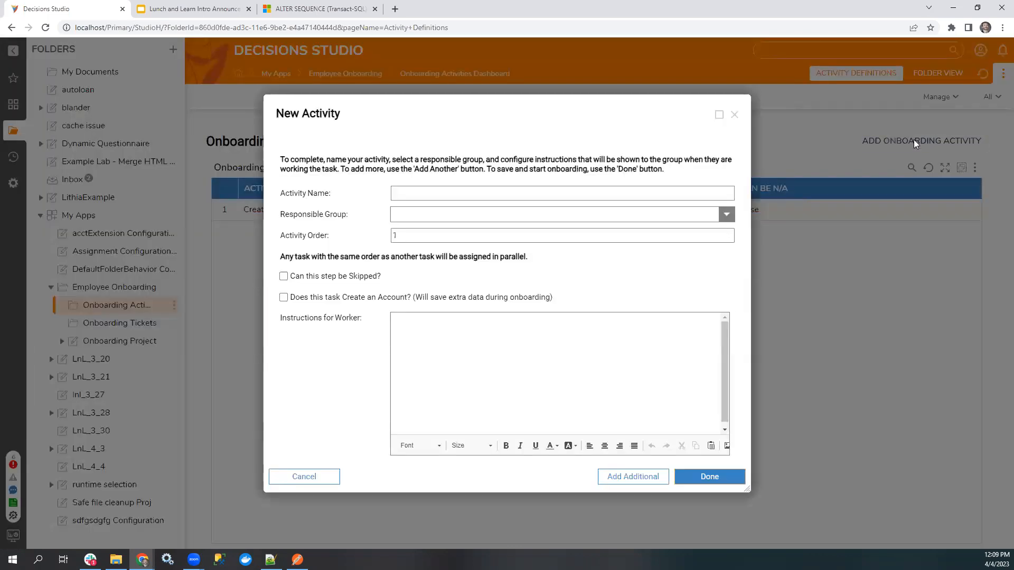
pyautogui.click(440, 191)
pyautogui.write('Create')
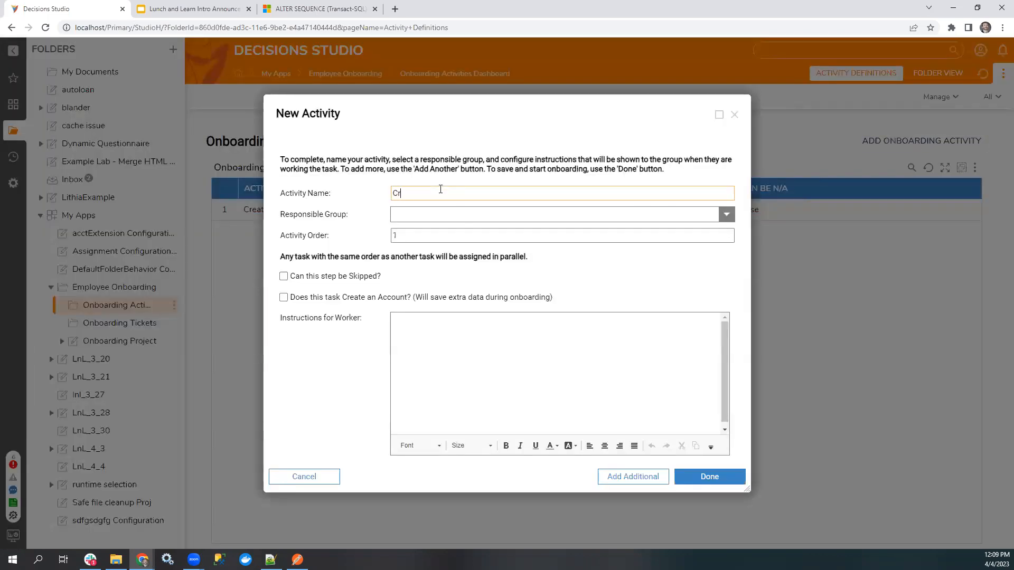
pyautogui.press('BackSpace')
pyautogui.press('BackSpace')
pyautogui.press('BackSpace')
pyautogui.press('BackSpace')
pyautogui.press('BackSpace')
pyautogui.press('BackSpace')
pyautogui.write('Add to ')
pyautogui.write('al')
pyautogui.write('l users ')
pyautogui.write('AD grou')
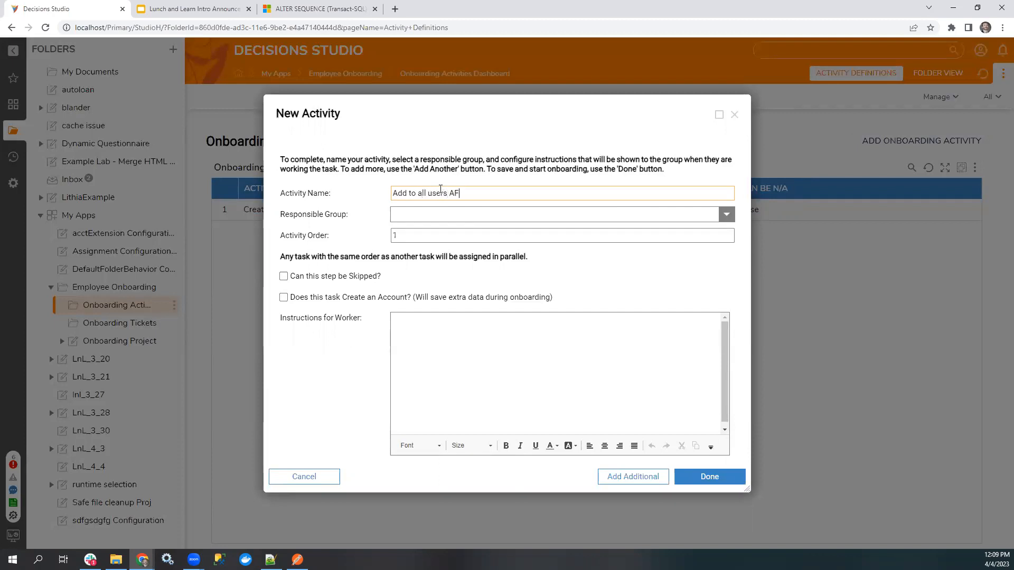
pyautogui.write('p')
# Assign the AD group activity to Administrators with the instructions asdfasfd, save it, and finish the setup wizard.
pyautogui.click(726, 214)
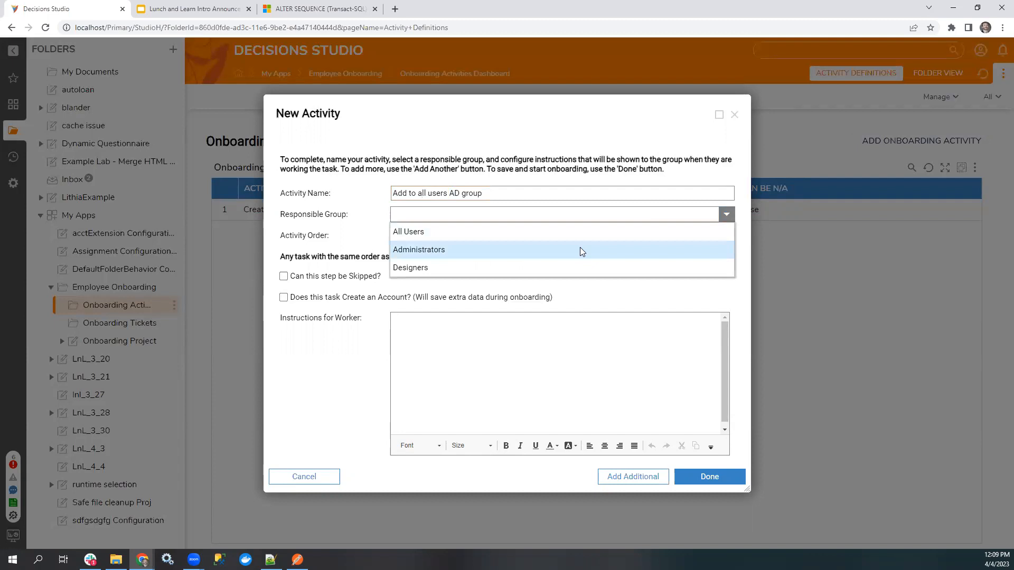
pyautogui.click(580, 249)
pyautogui.moveTo(482, 115); pyautogui.dragTo(487, 112)
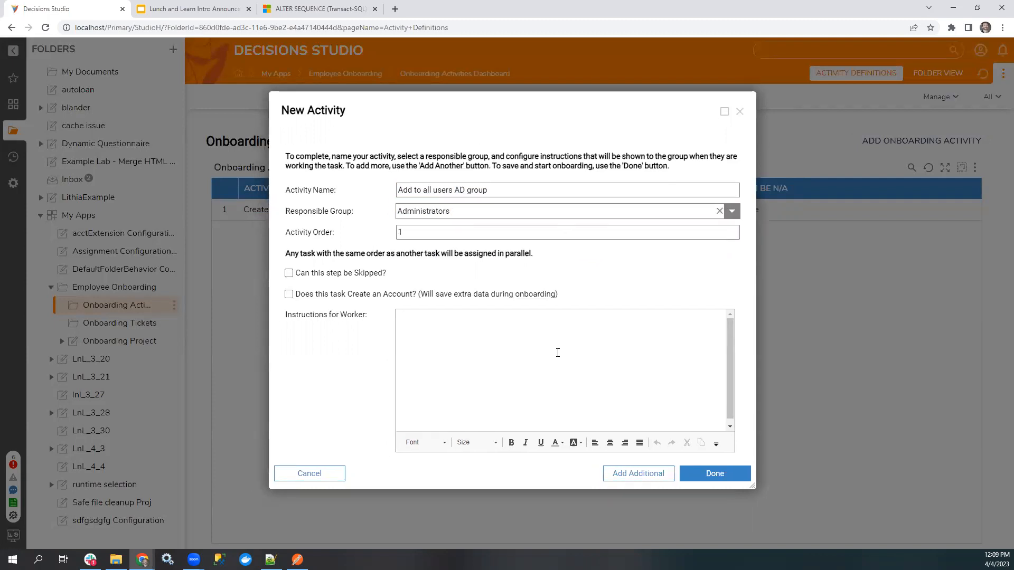
pyautogui.click(549, 358)
pyautogui.write('asdfasdf')
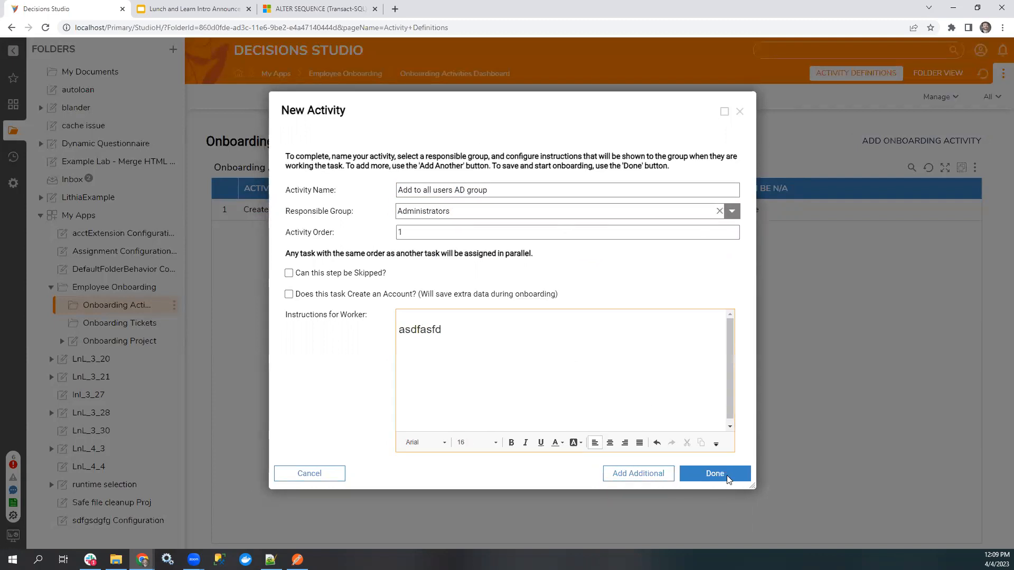
pyautogui.click(727, 477)
pyautogui.click(663, 359)
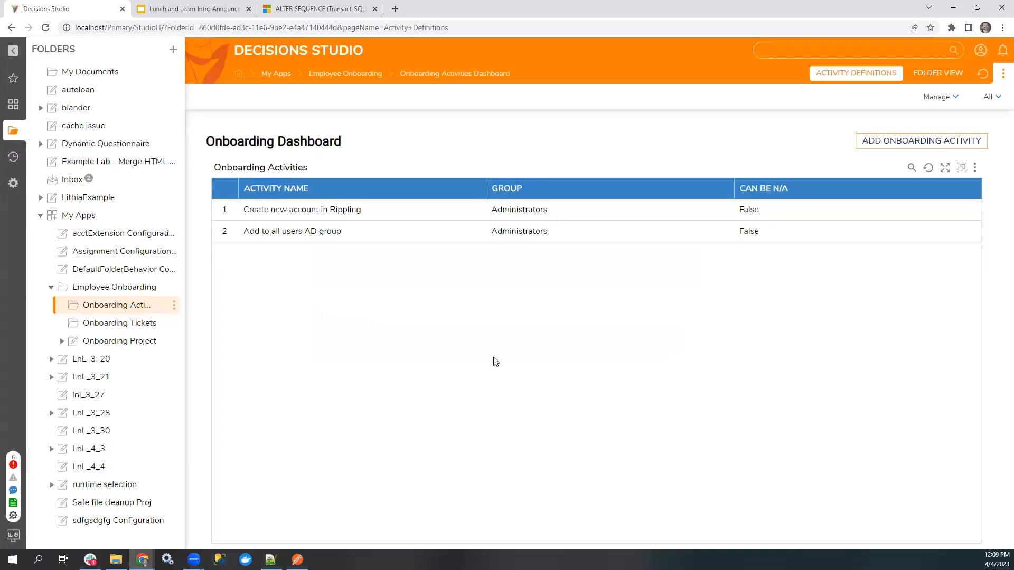
# Look at the Employee Onboarding Main Flow of the Onboarding Project in the designer, and close it.
pyautogui.click(111, 289)
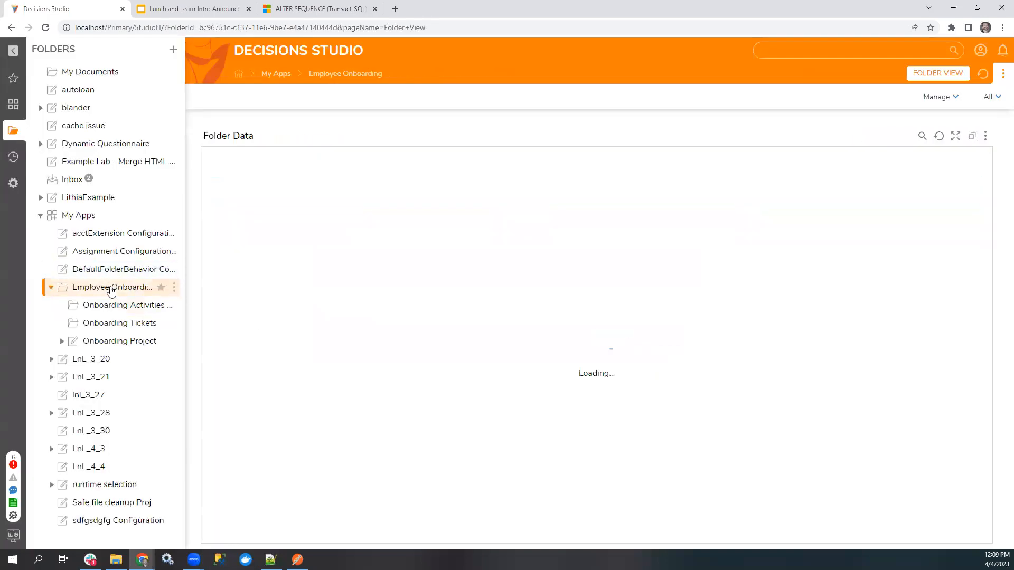
pyautogui.click(115, 341)
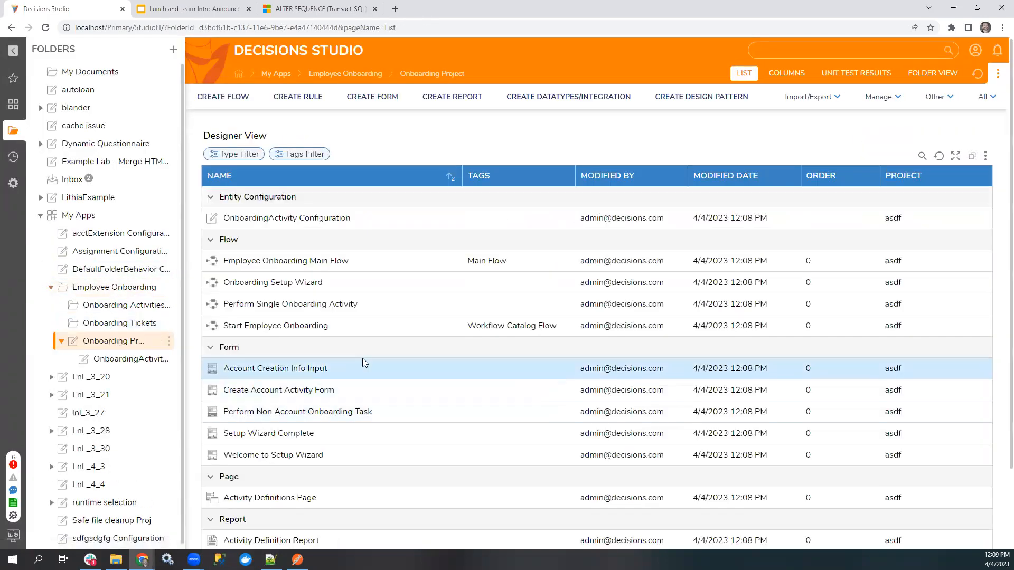
pyautogui.click(303, 263)
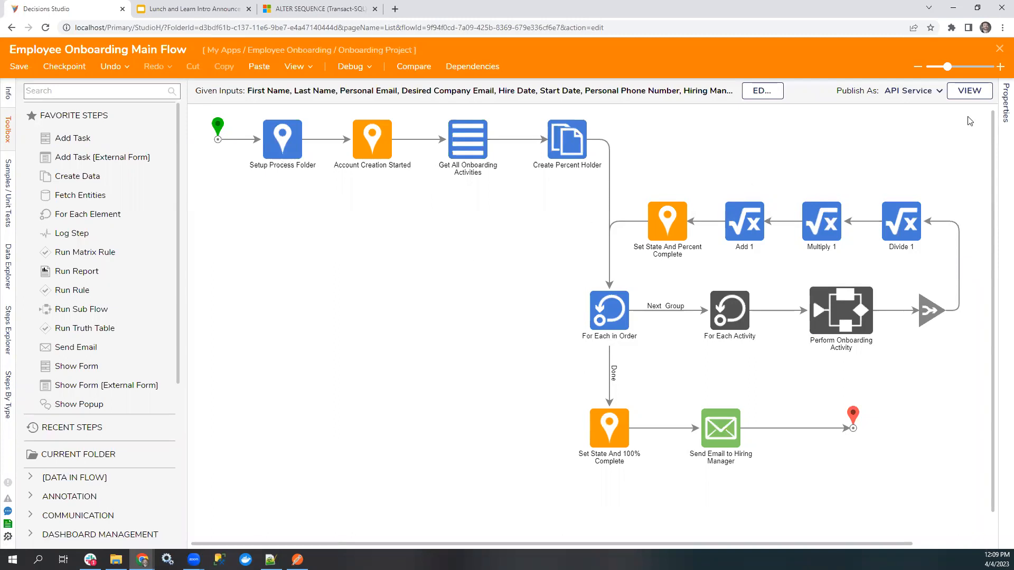
pyautogui.click(1000, 49)
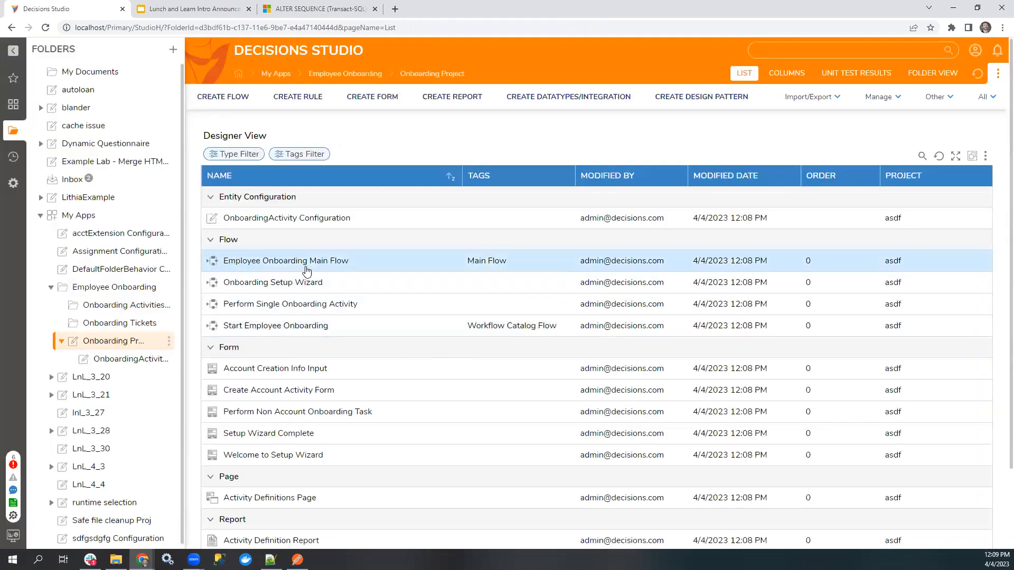
# Run the Employee Onboarding Main Flow with its text inputs left blank, and close the run window.
pyautogui.rightClick(264, 260)
pyautogui.click(353, 198)
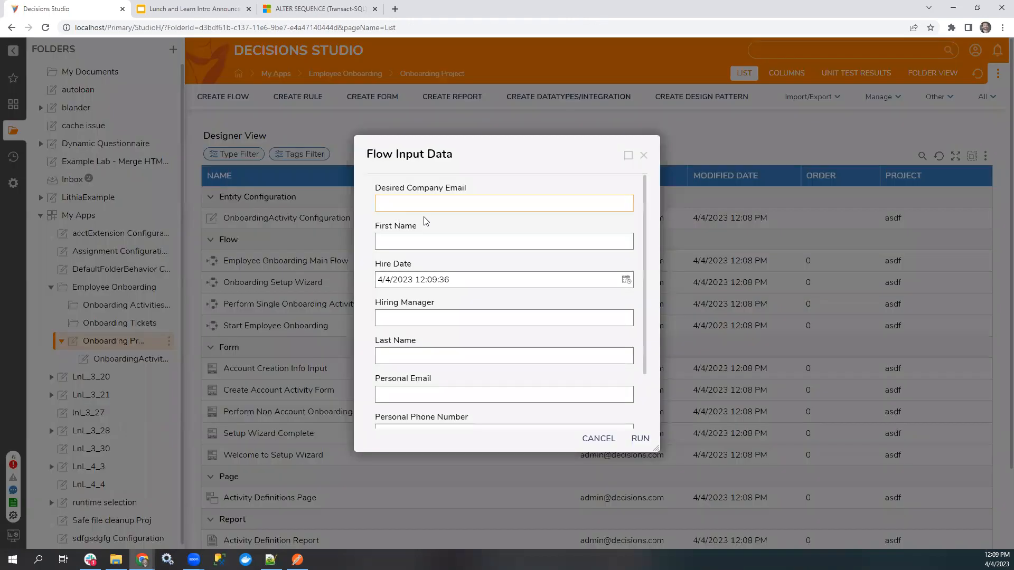
pyautogui.click(639, 440)
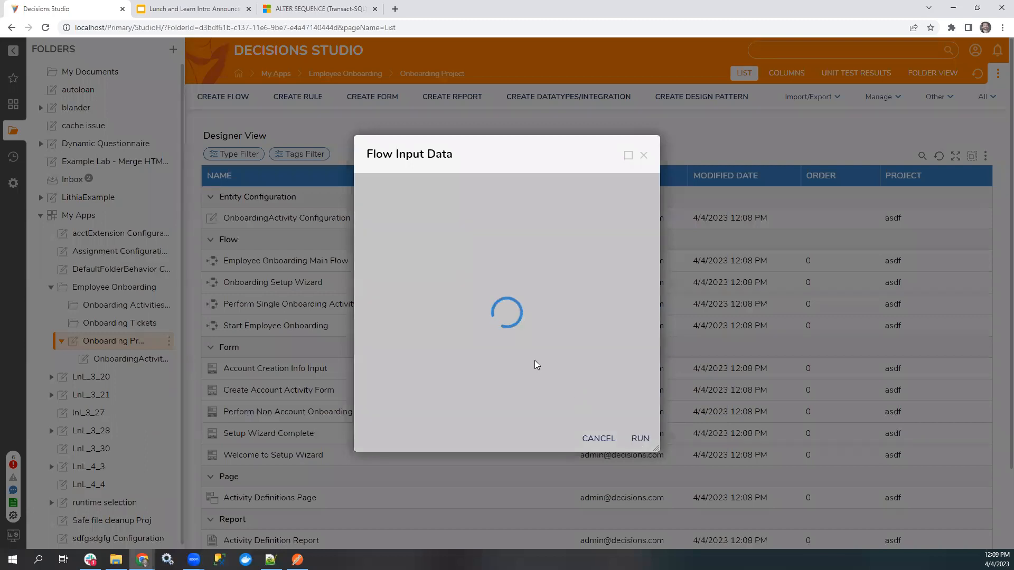
pyautogui.click(617, 96)
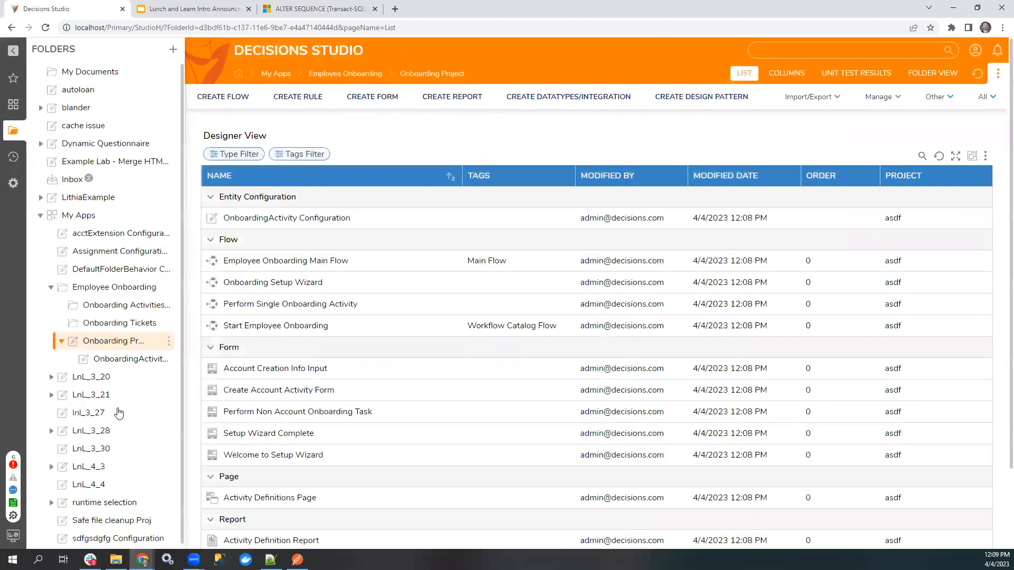
# Inspect the new hire ticket in Onboarding Tickets and its Rippling account task, and return to the Onboarding Activities Dashboard.
pyautogui.click(97, 330)
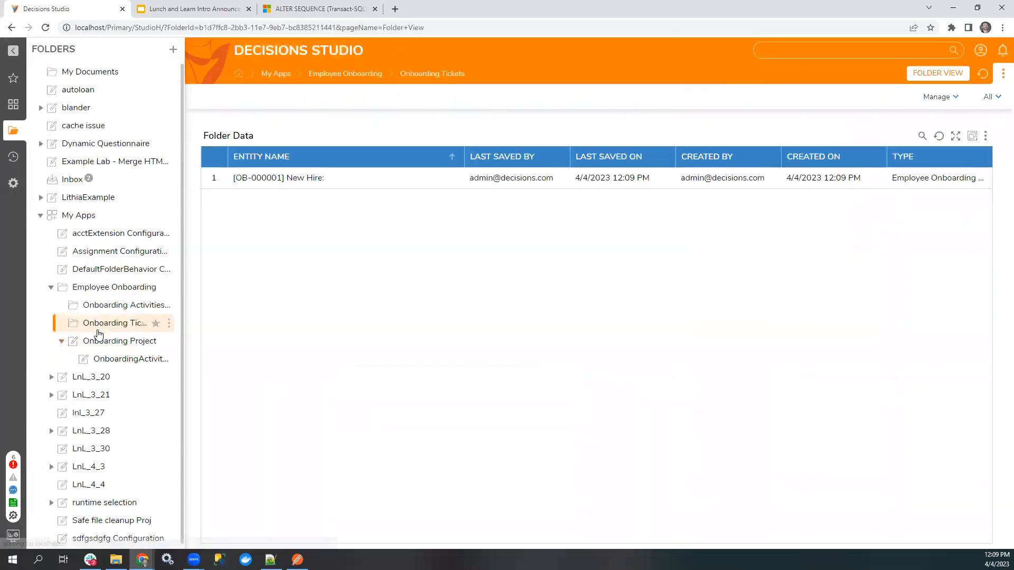
pyautogui.click(278, 178)
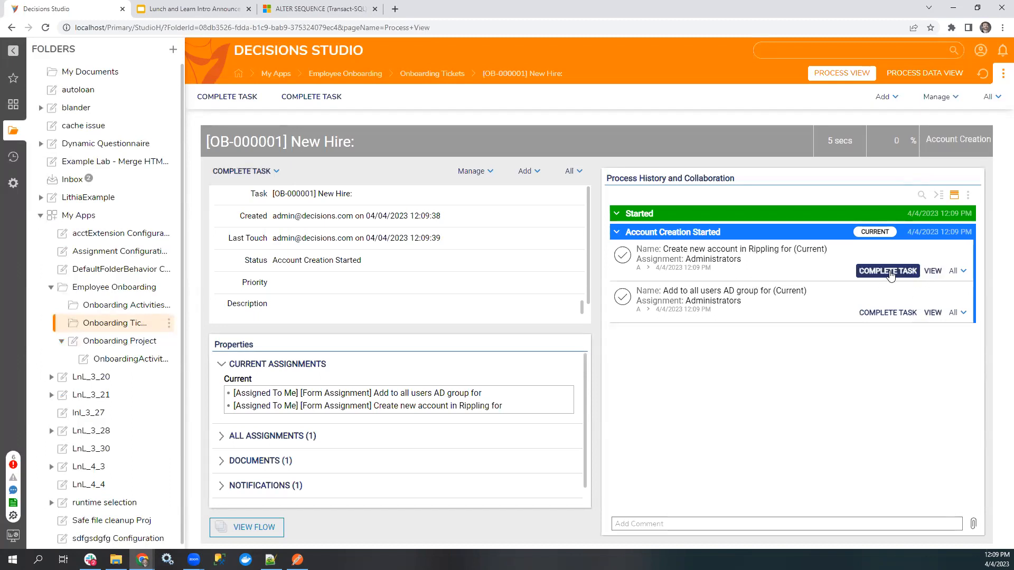
pyautogui.click(890, 272)
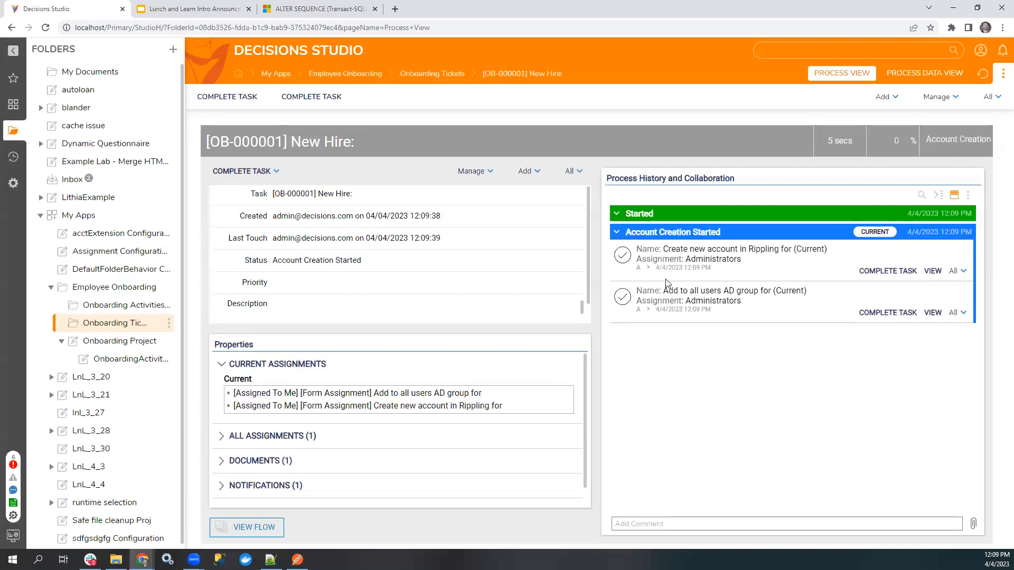
pyautogui.click(105, 306)
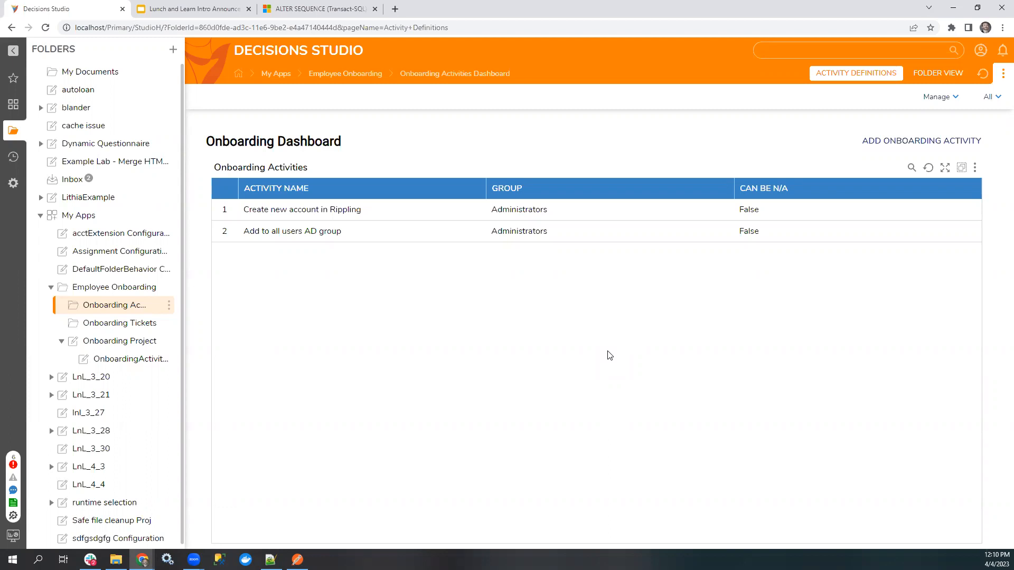
# Open the Decisions documentation site in a new browser tab.
pyautogui.click(395, 8)
pyautogui.write('doc')
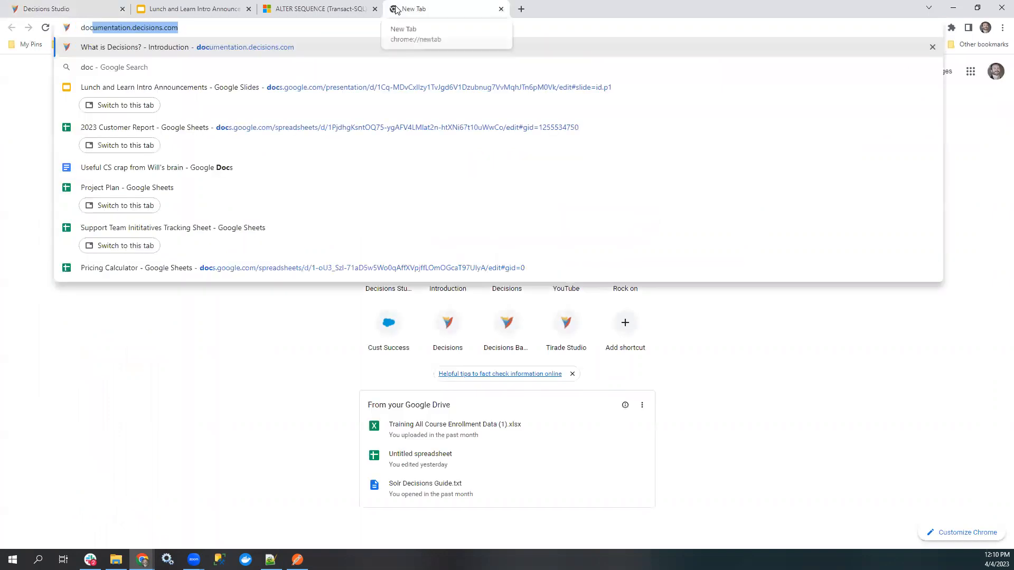
pyautogui.press('Return')
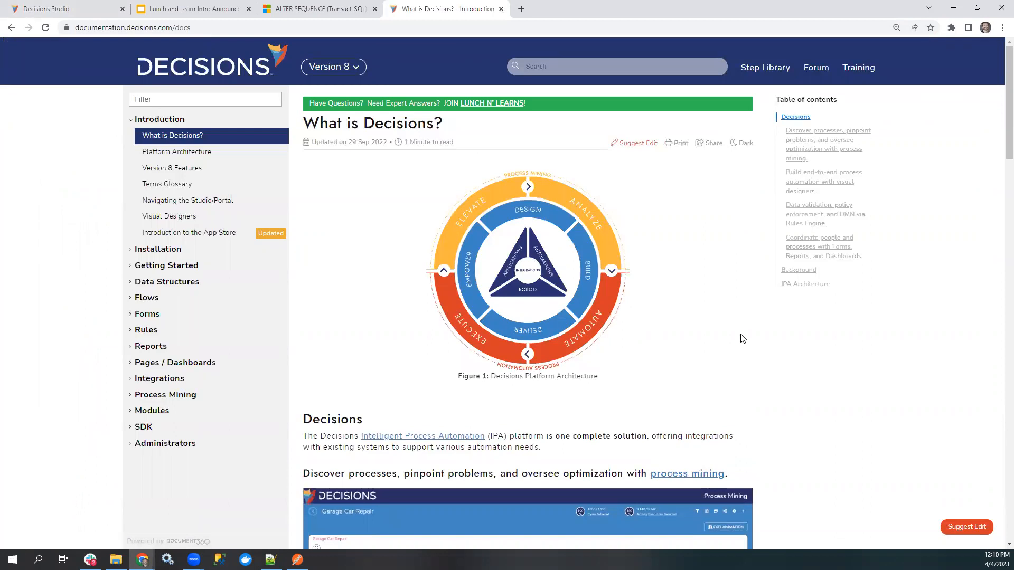
# Search the documentation for "external truth table" and open the article Creating an External Truth Table.
pyautogui.click(543, 64)
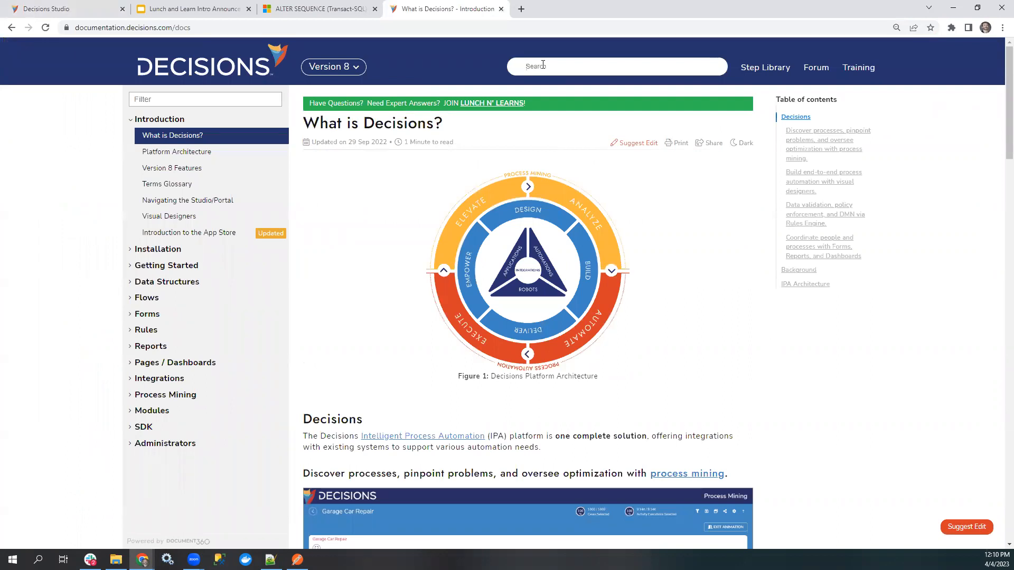
pyautogui.write('externa')
pyautogui.write('l tir')
pyautogui.write('th atb')
pyautogui.press('BackSpace')
pyautogui.press('BackSpace')
pyautogui.press('BackSpace')
pyautogui.write('table')
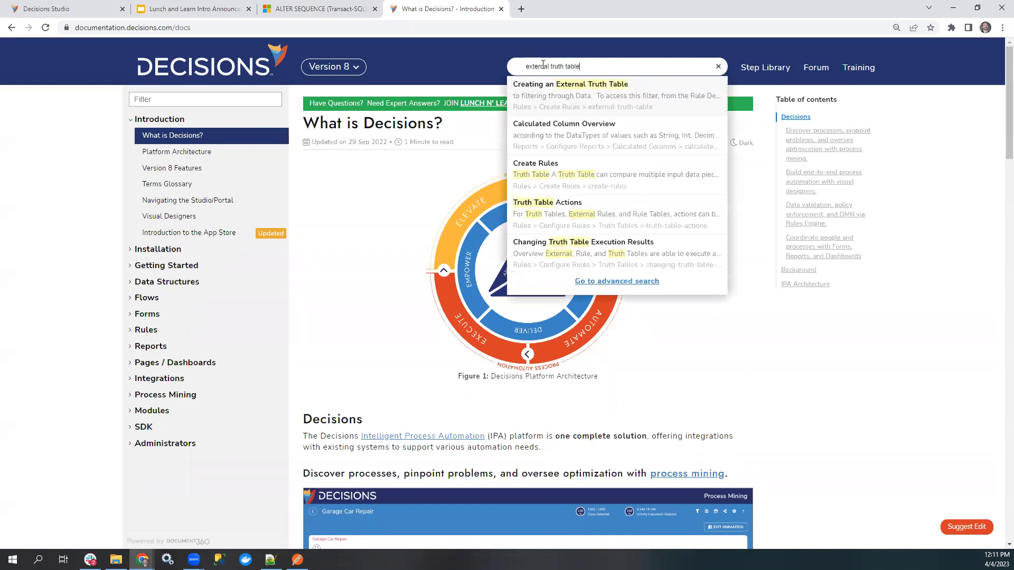
pyautogui.click(558, 88)
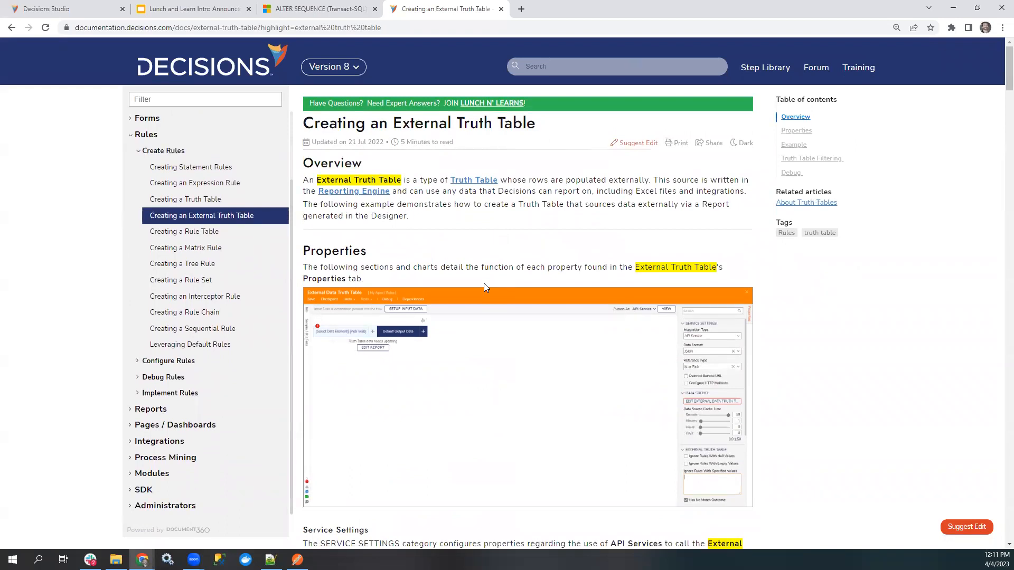
# Return to Decisions Studio and view the contents of the LnL_3_20 and LnL_4_4 folders.
pyautogui.click(77, 12)
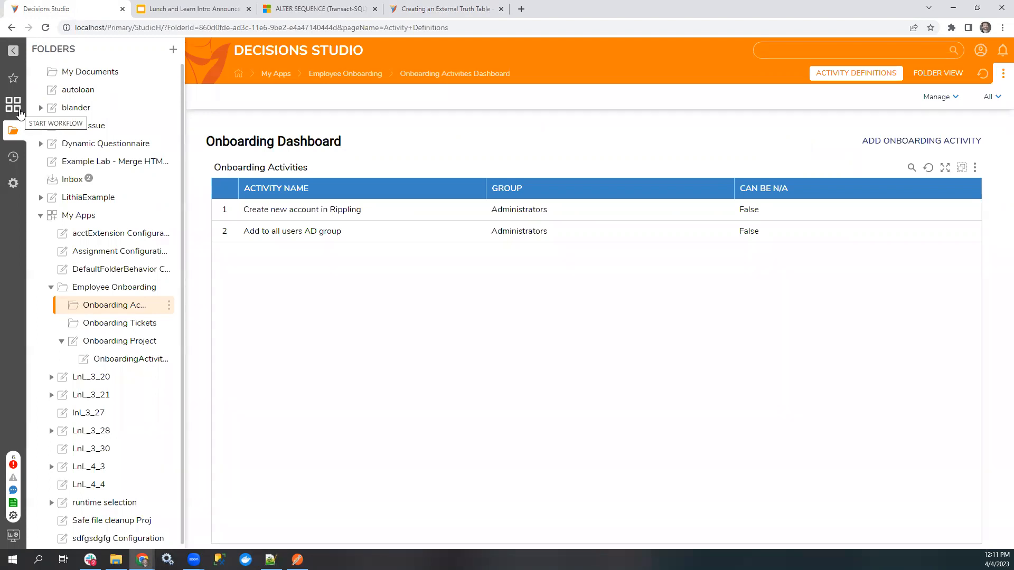
pyautogui.scroll(-1, 113, 378)
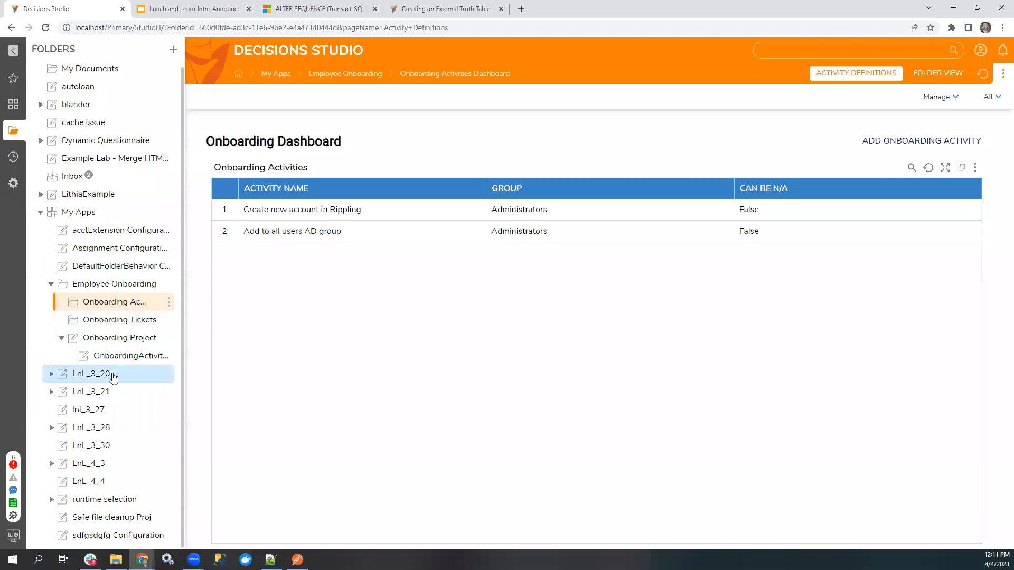
pyautogui.click(113, 378)
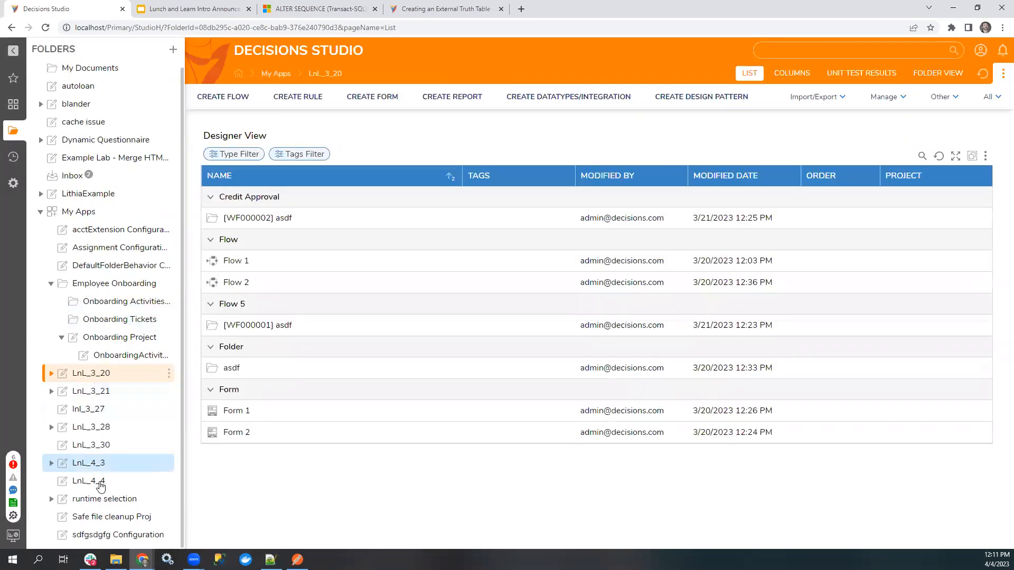
pyautogui.click(101, 482)
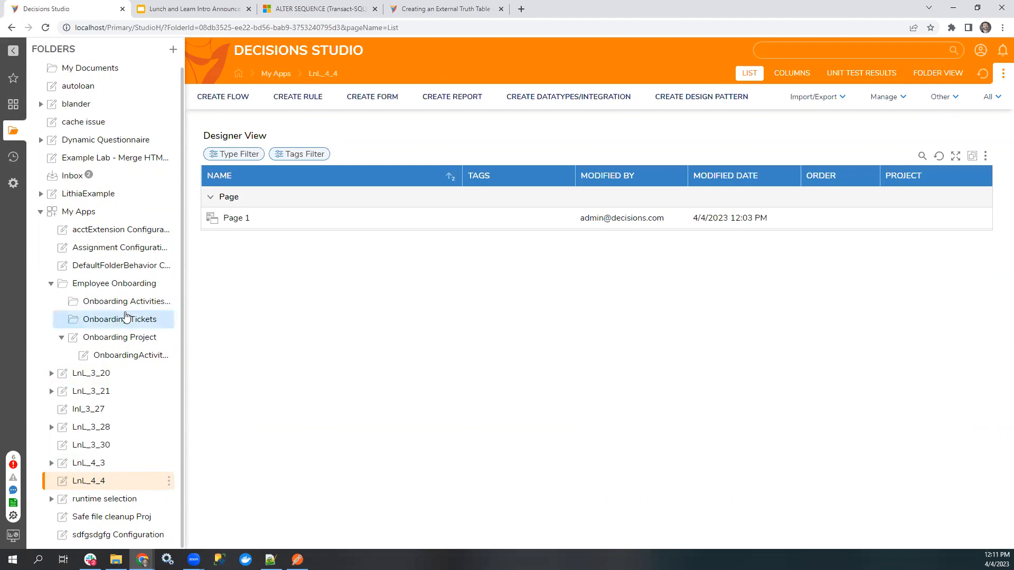
# Review the Employee Onboarding Main Flow of the Onboarding Project in the designer, and close it.
pyautogui.click(108, 342)
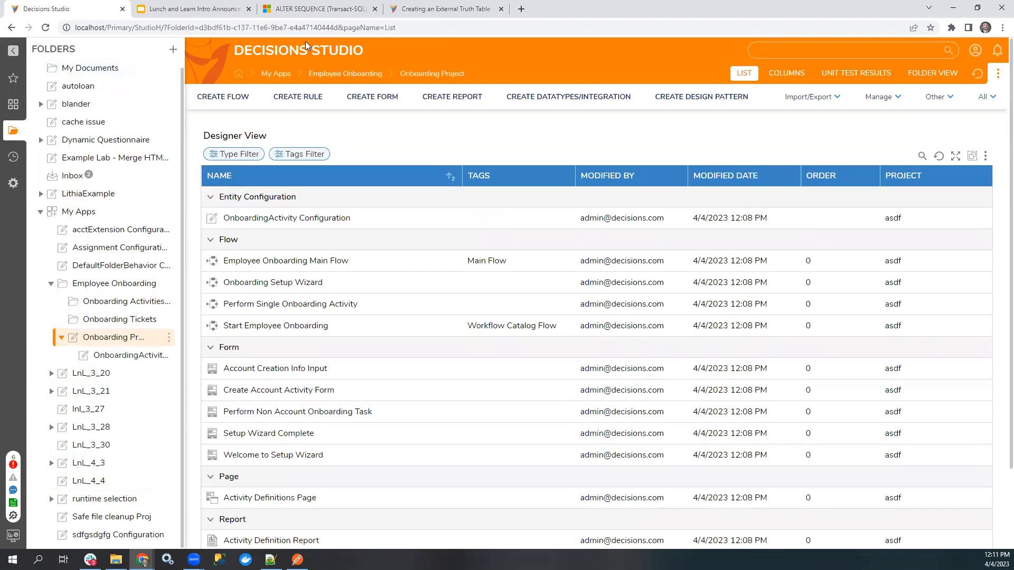
pyautogui.click(272, 261)
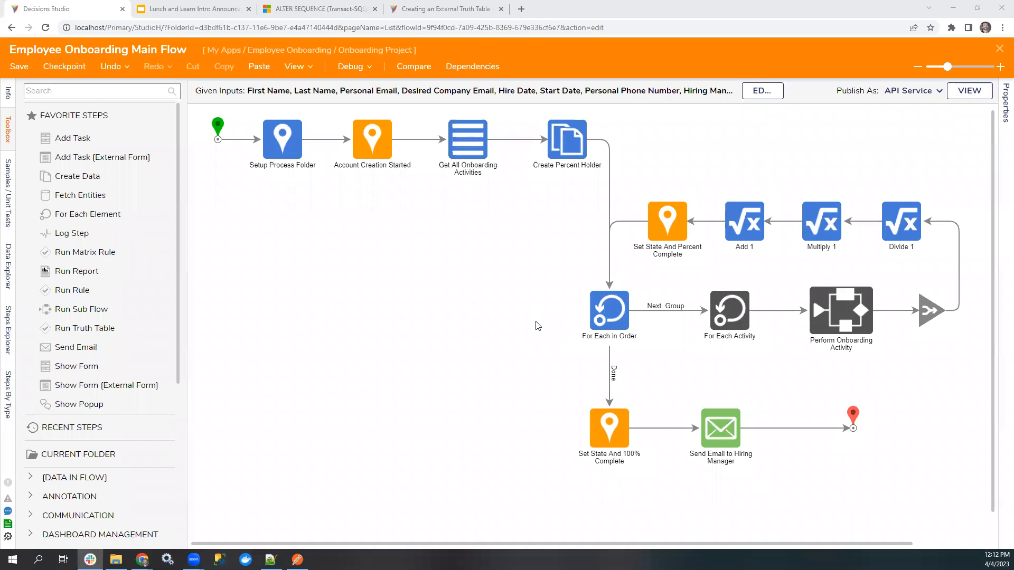
pyautogui.click(370, 356)
pyautogui.click(1000, 49)
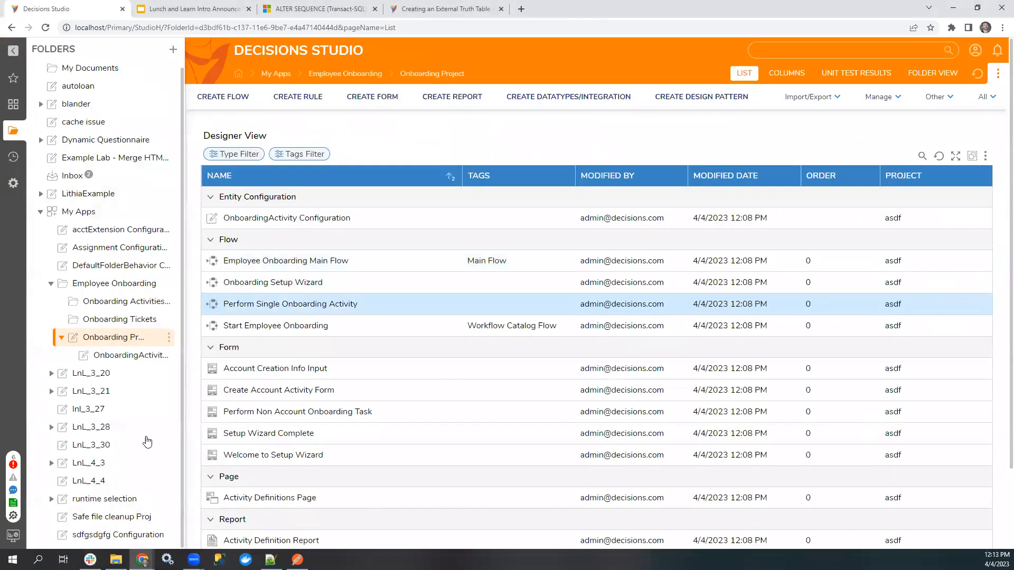
# Create a new Flow in the LnL_4_4 folder and add a Show Form step connected to the start step.
pyautogui.click(105, 481)
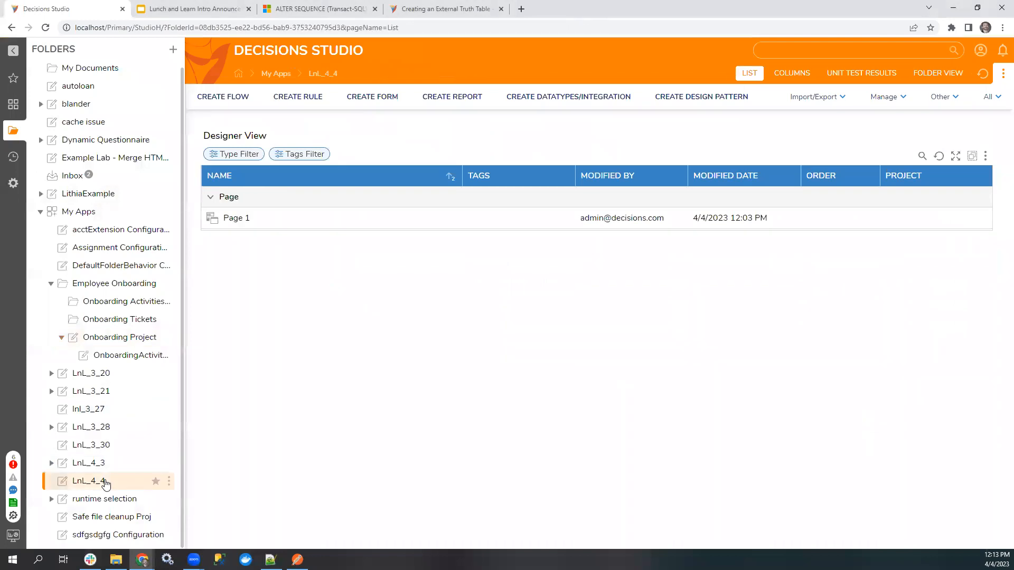
pyautogui.click(224, 99)
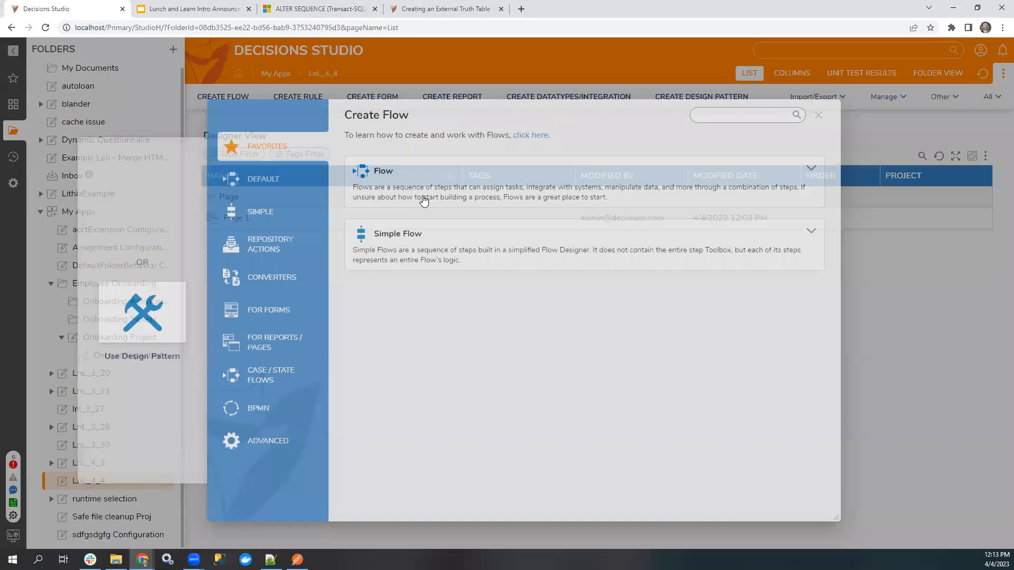
pyautogui.click(421, 199)
pyautogui.click(576, 214)
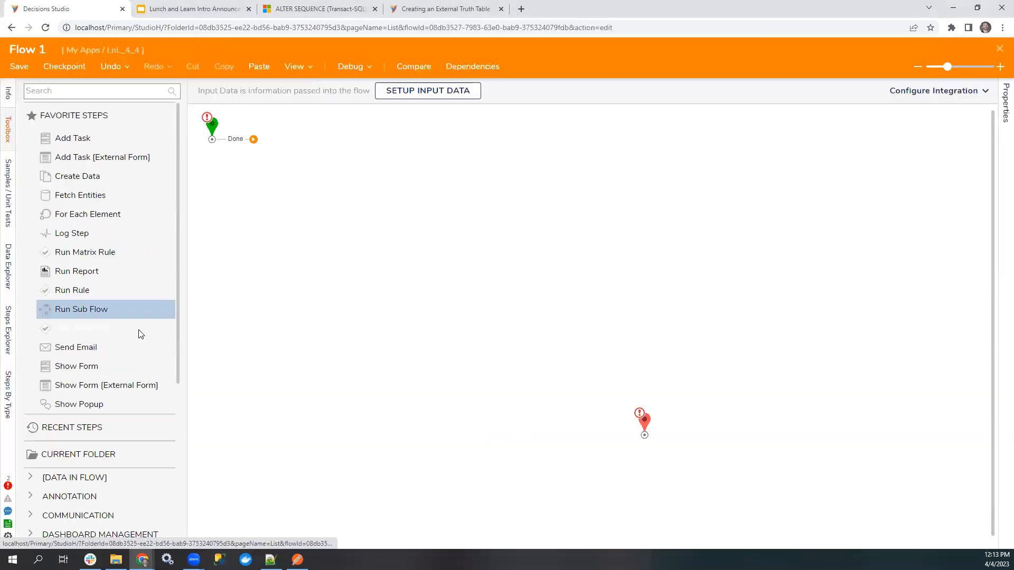
pyautogui.moveTo(76, 366); pyautogui.dragTo(343, 191)
pyautogui.moveTo(251, 143); pyautogui.dragTo(333, 203)
# Examine the Show Form step's Form Setup options, including the choice of a mobile form, without picking a form.
pyautogui.moveTo(826, 315); pyautogui.dragTo(750, 317)
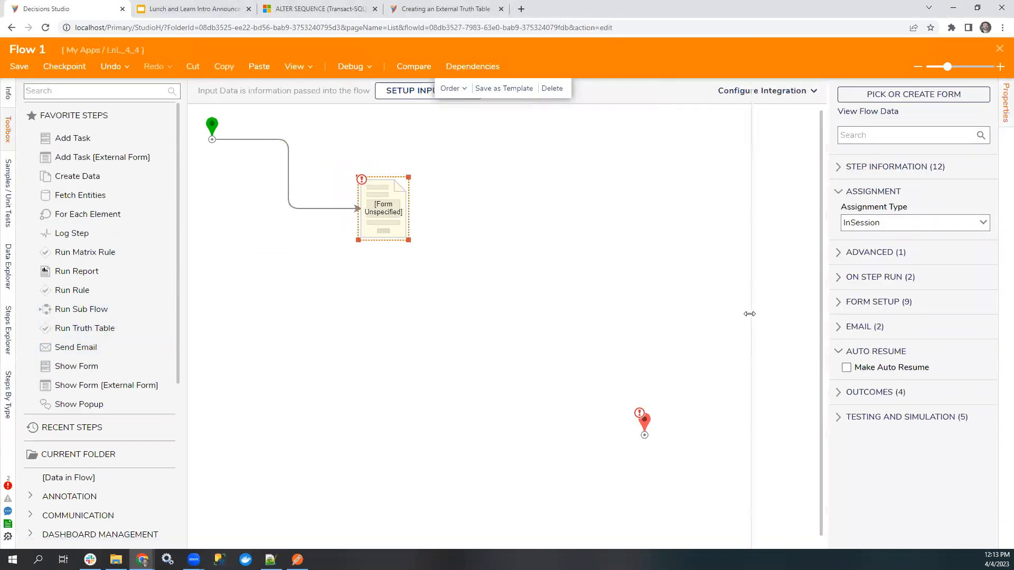
pyautogui.click(774, 305)
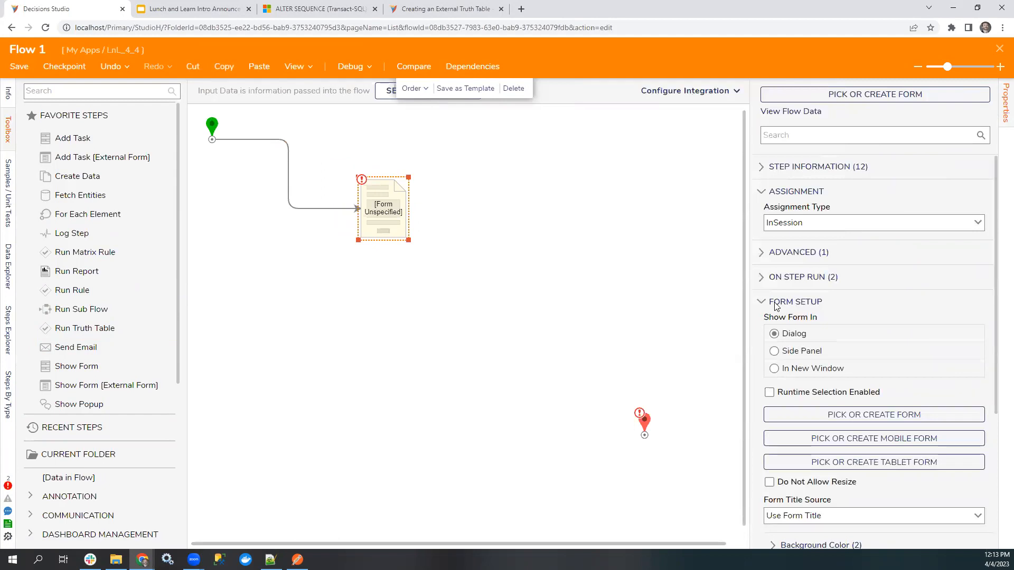
pyautogui.scroll(-3, 792, 307)
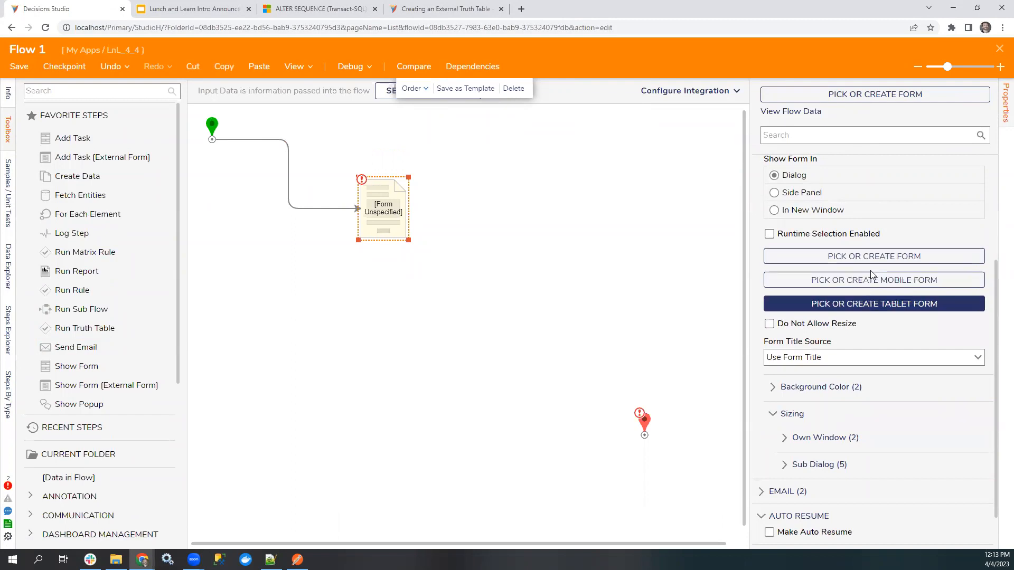
pyautogui.scroll(1, 877, 314)
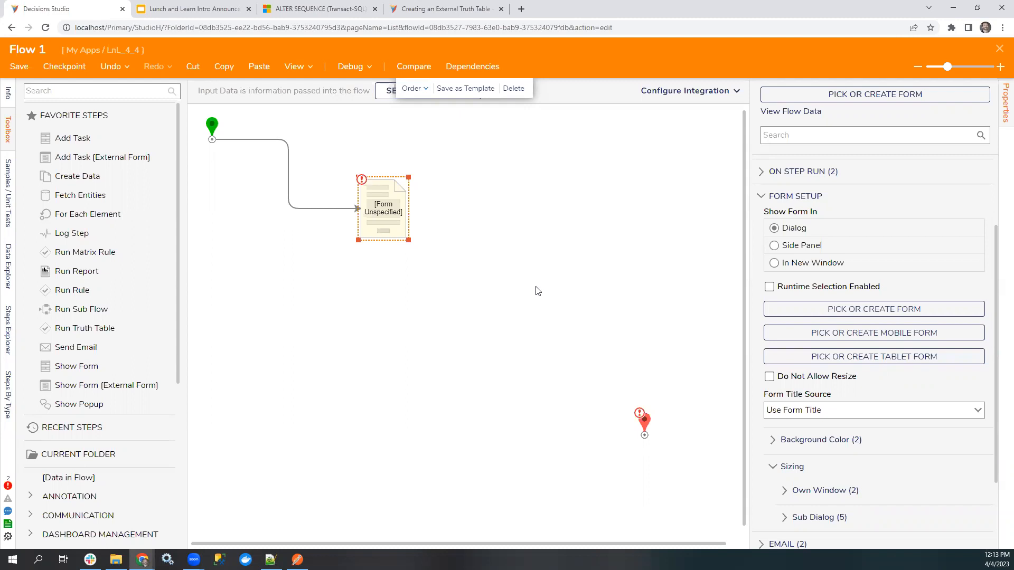
pyautogui.moveTo(383, 212); pyautogui.dragTo(338, 165)
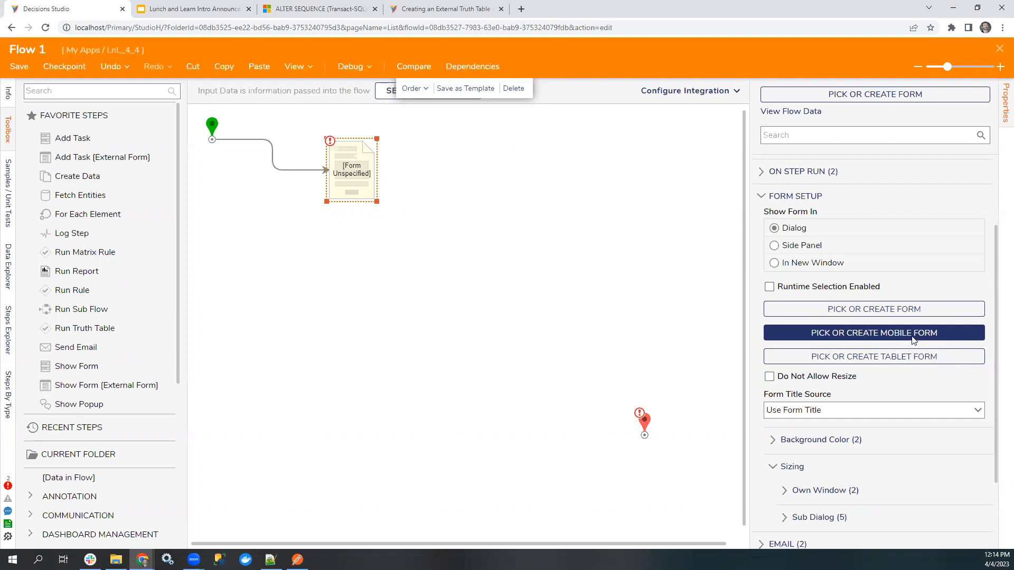
pyautogui.click(891, 336)
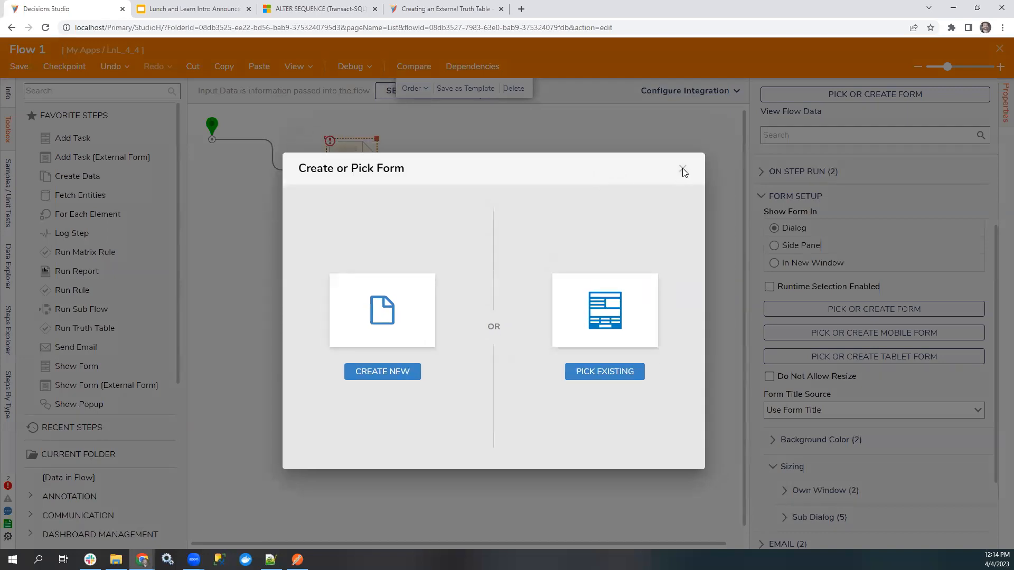
pyautogui.click(682, 170)
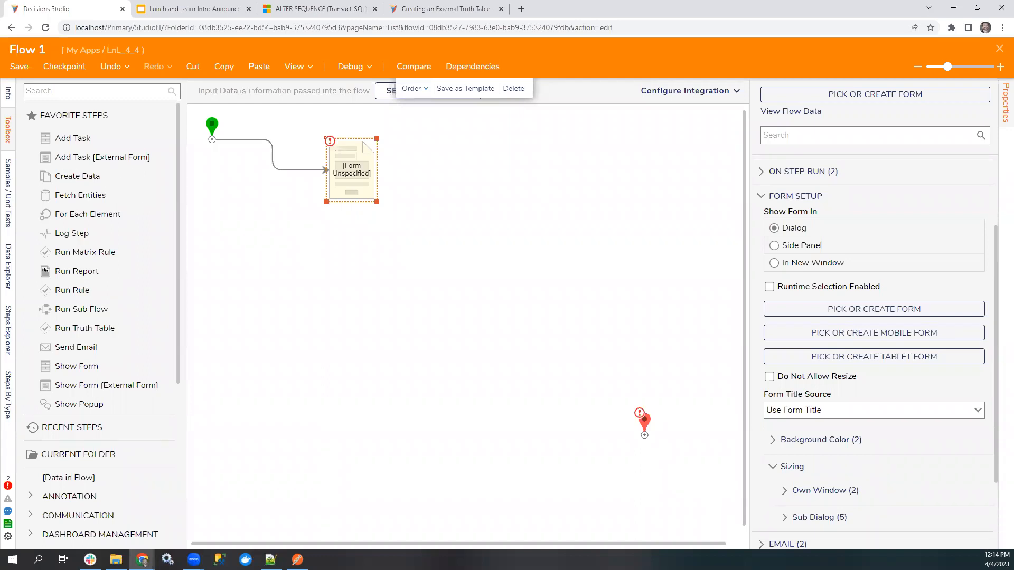
# Move the Show Form step level with the start step, and save and close the flow.
pyautogui.moveTo(369, 168); pyautogui.dragTo(333, 139)
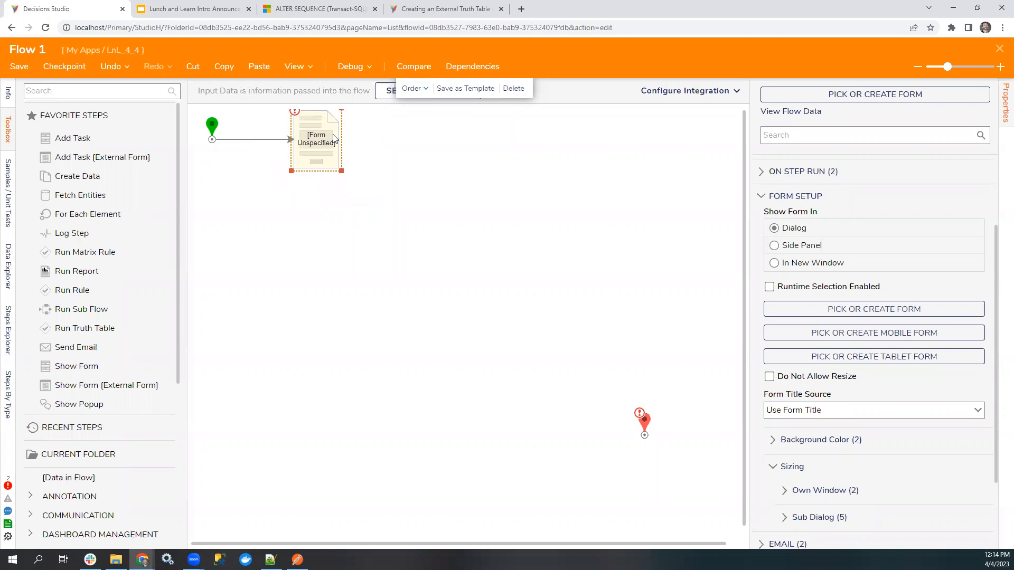
pyautogui.click(350, 280)
pyautogui.click(320, 154)
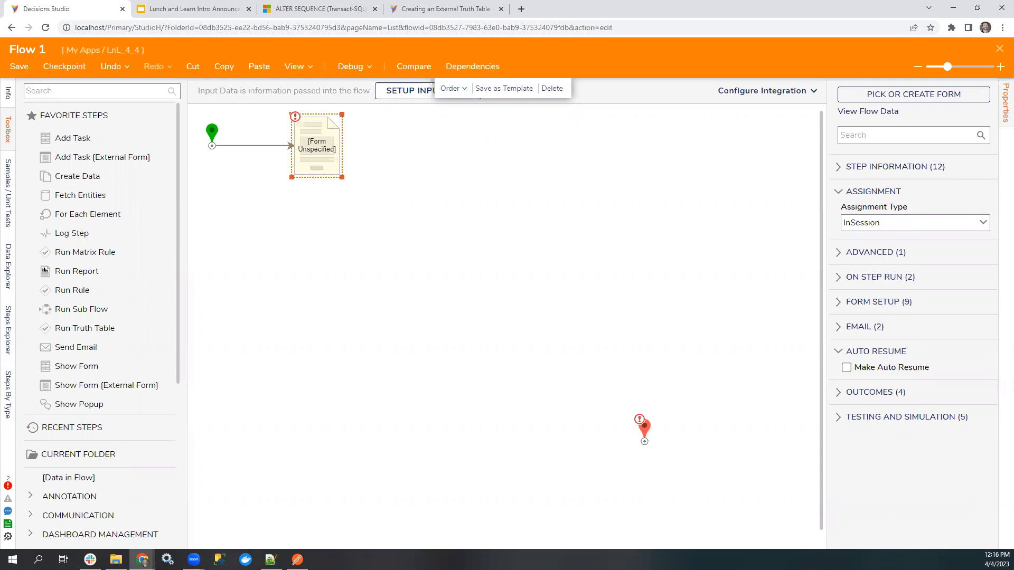
pyautogui.hotkey('alt', 'Tab')
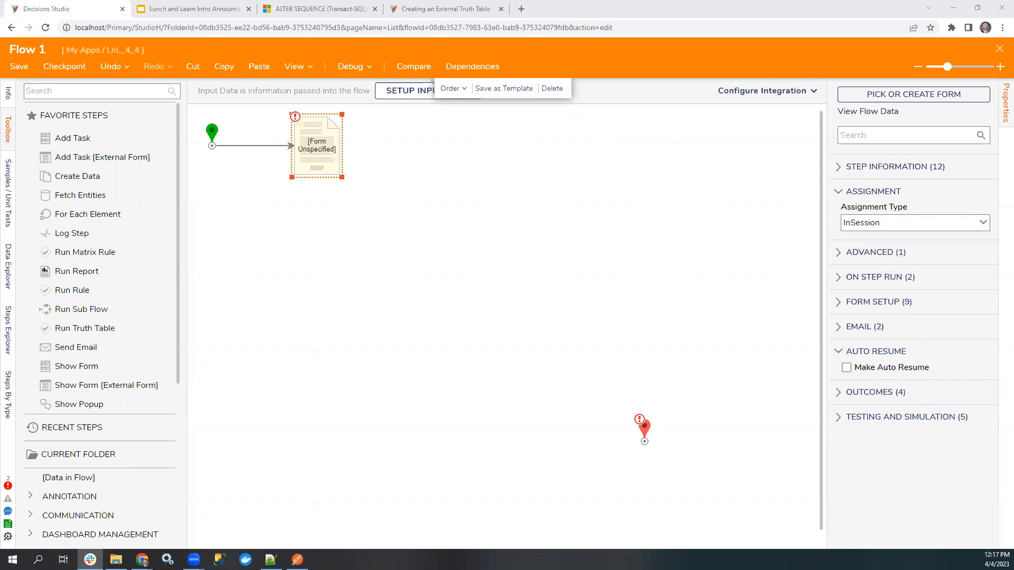
pyautogui.click(997, 54)
pyautogui.click(641, 353)
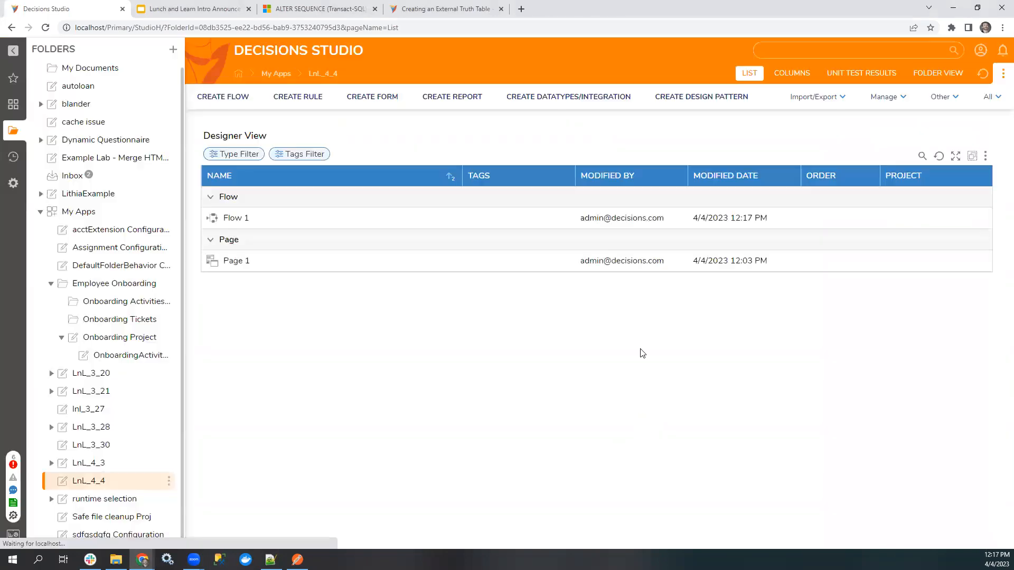
# Open the Edit Activity flow from OnboardingActivity Configuration in the designer and show its properties in a wider pane.
pyautogui.click(129, 355)
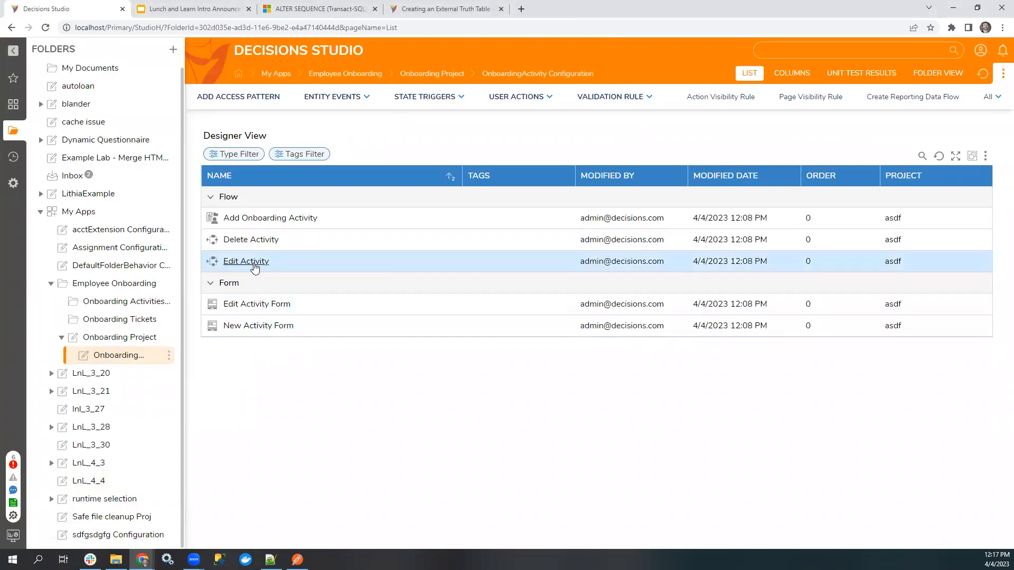
pyautogui.click(252, 263)
pyautogui.click(282, 175)
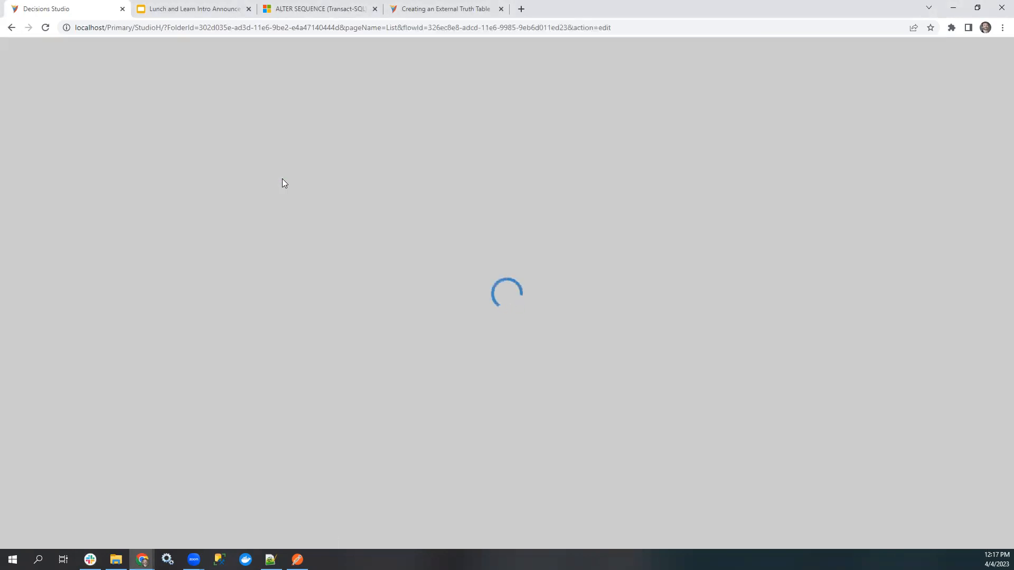
pyautogui.click(1003, 124)
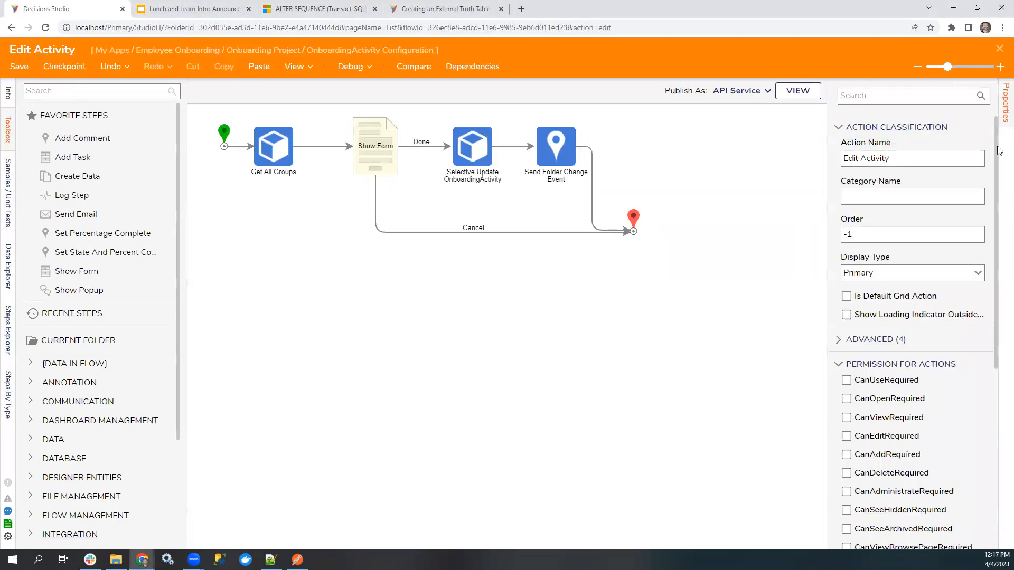
pyautogui.moveTo(828, 374); pyautogui.dragTo(758, 374)
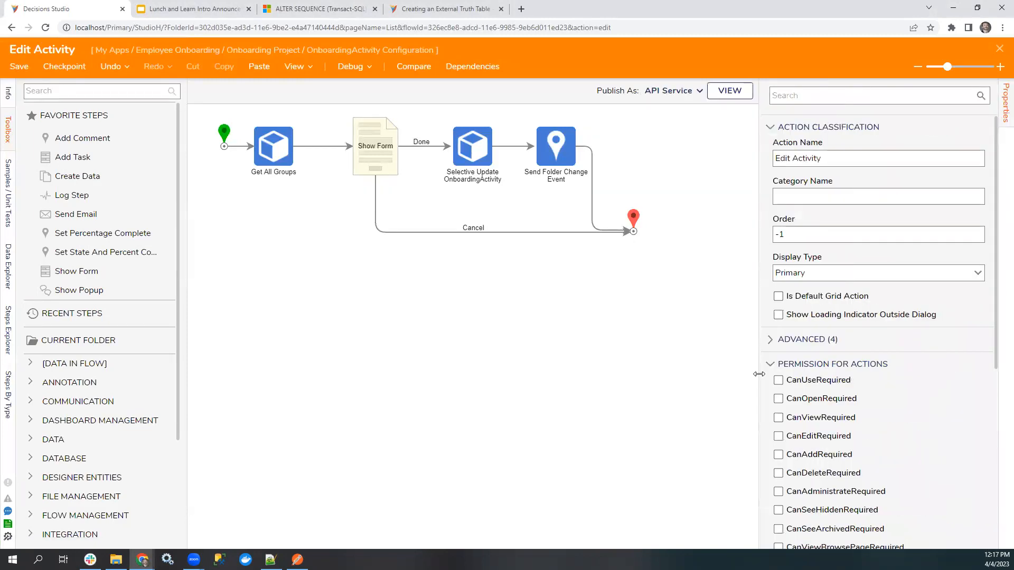
# Examine the Edit Activity flow's action classification and permission settings, and save and close the flow.
pyautogui.scroll(-2, 827, 384)
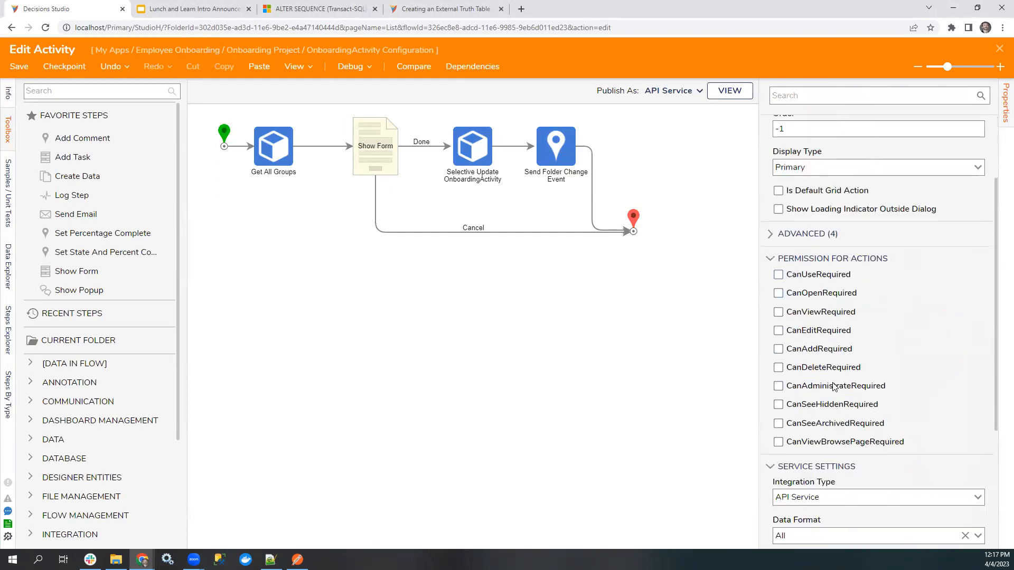
pyautogui.scroll(1, 833, 387)
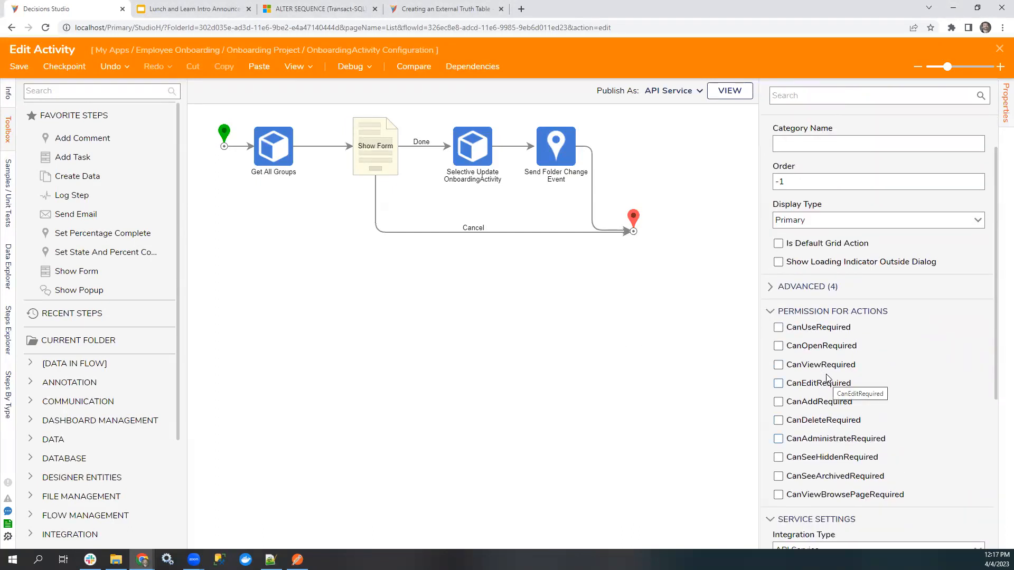
pyautogui.scroll(1, 745, 270)
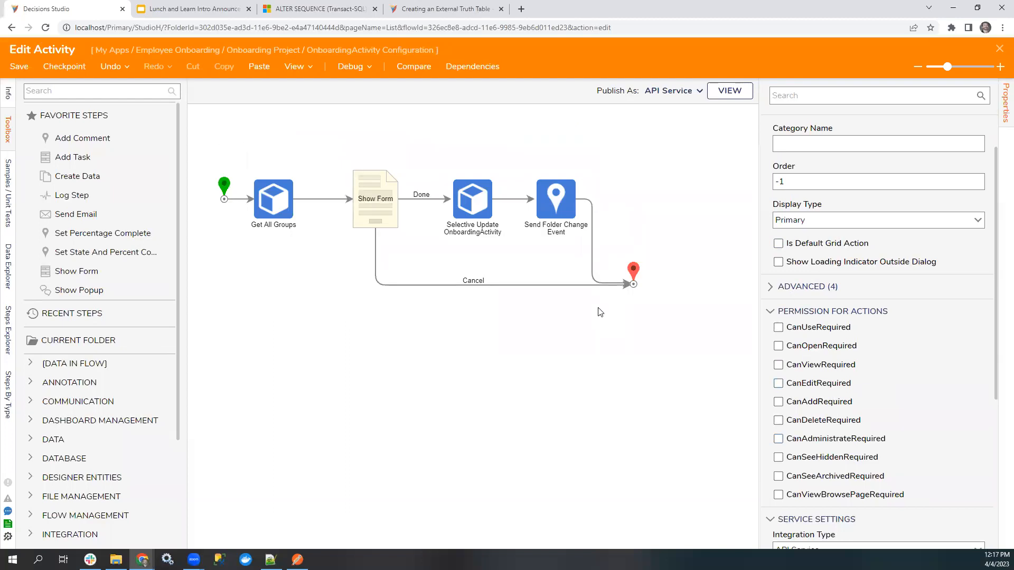
pyautogui.scroll(1, 655, 277)
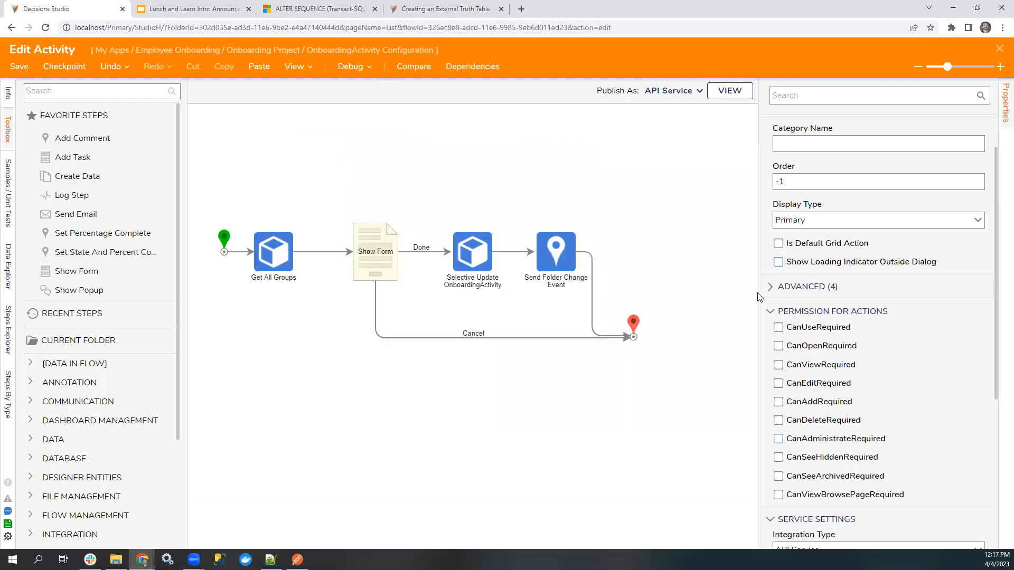
pyautogui.click(798, 247)
pyautogui.click(997, 50)
pyautogui.click(643, 352)
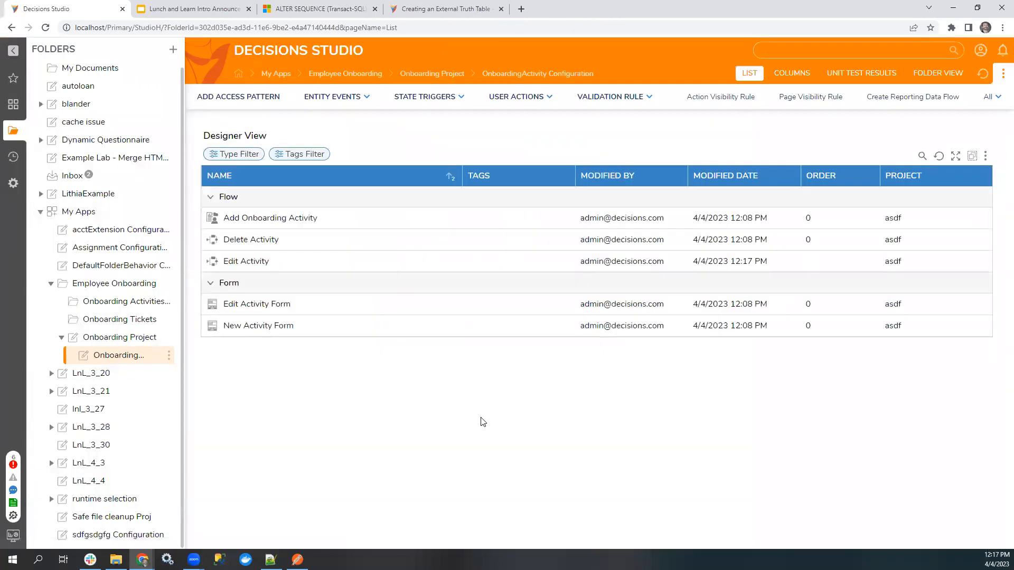
# Open the edit form for the Create new account in Rippling activity on the Onboarding Activities Dashboard and close it without changes.
pyautogui.click(111, 305)
pyautogui.doubleClick(304, 211)
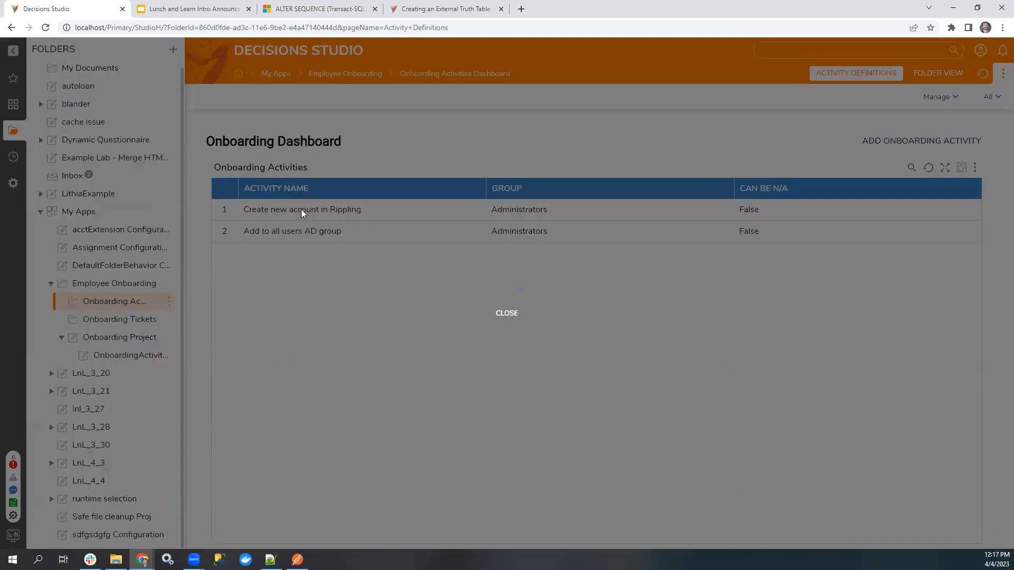
pyautogui.click(708, 119)
pyautogui.rightClick(306, 211)
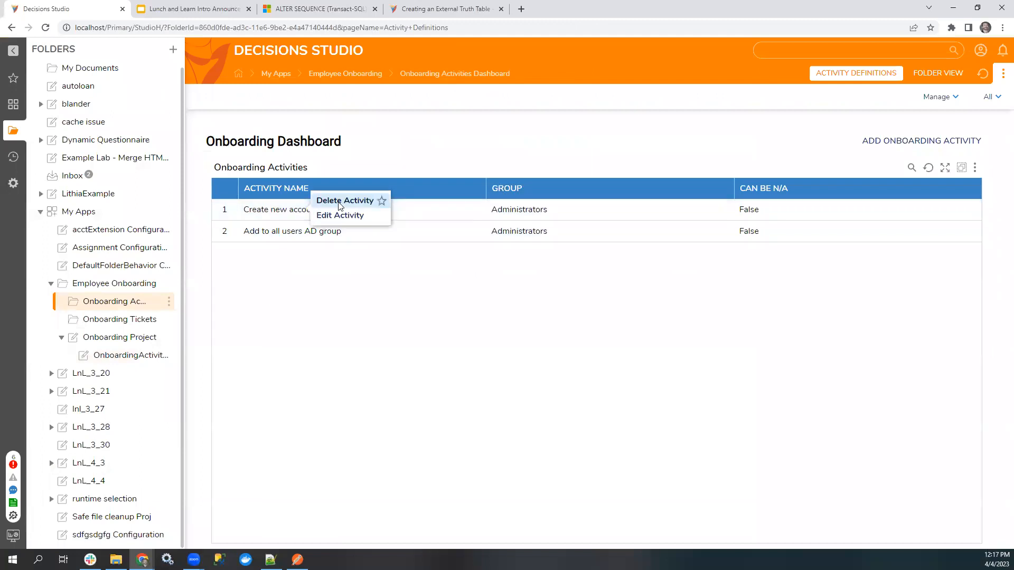
pyautogui.doubleClick(265, 210)
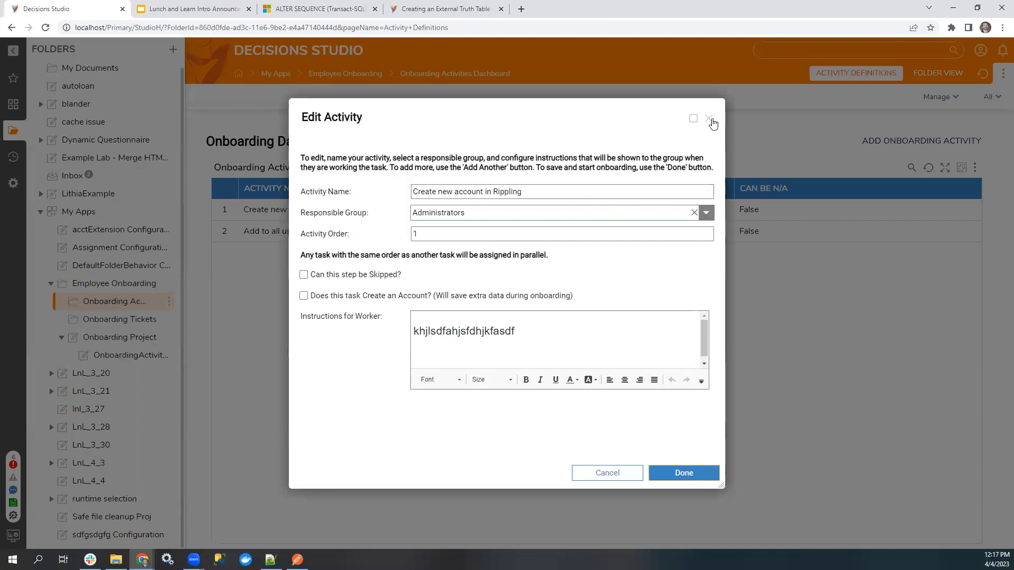
pyautogui.click(708, 118)
# Examine the Edit Activity flow's action classification, including Is Default Grid Action, in a widened properties pane, and close the flow.
pyautogui.click(126, 355)
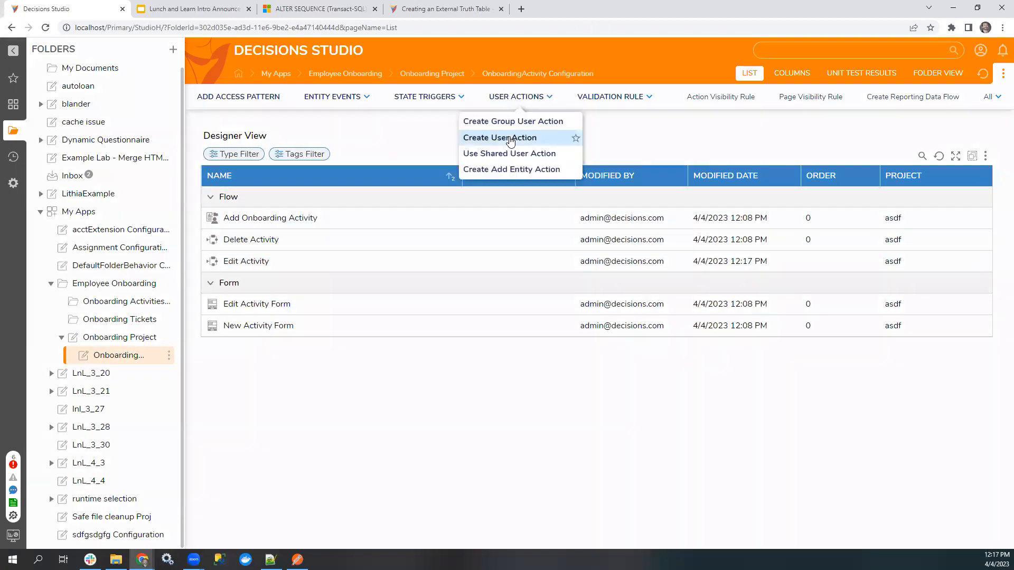
pyautogui.doubleClick(256, 266)
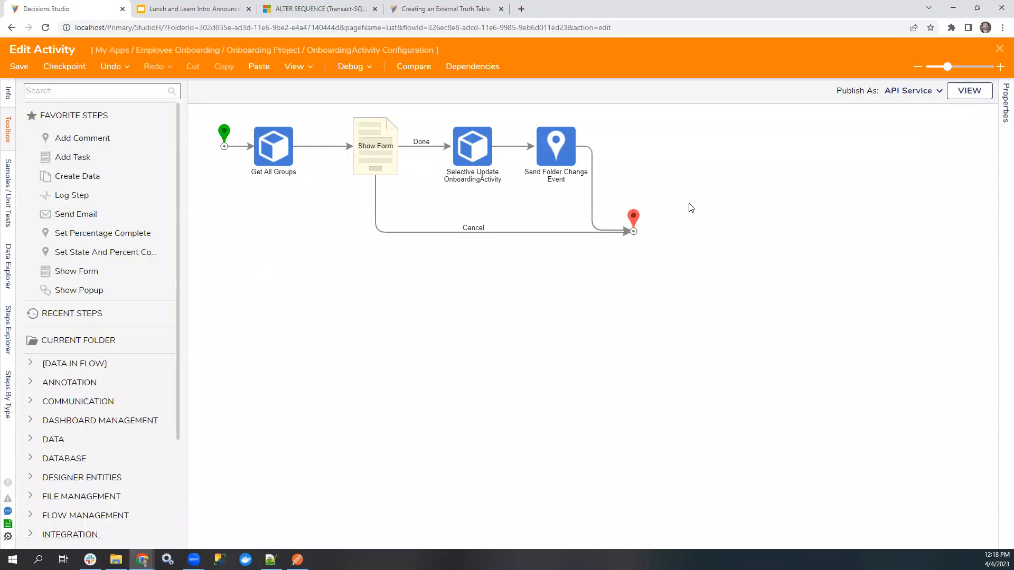
pyautogui.click(1002, 106)
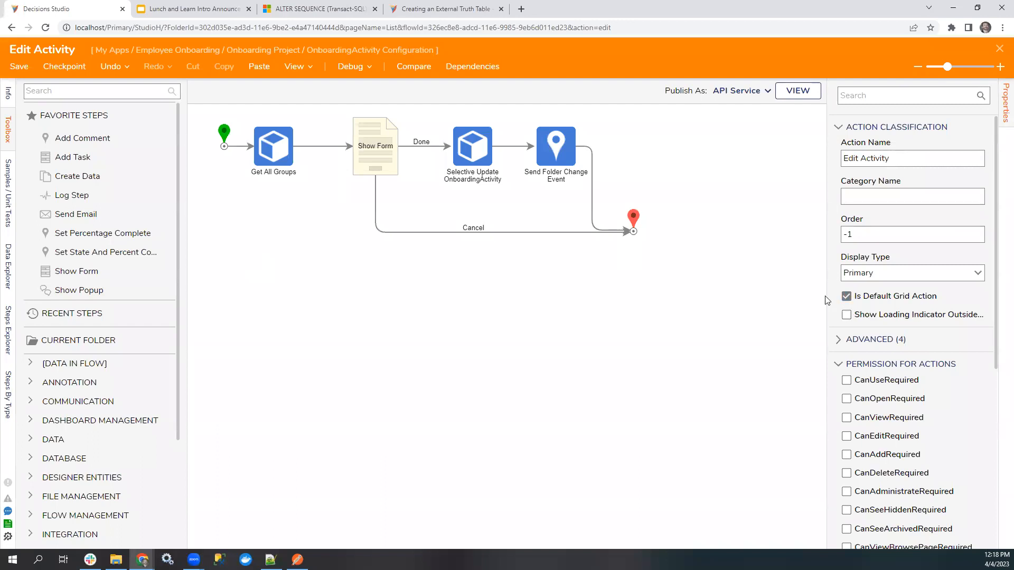
pyautogui.moveTo(827, 300); pyautogui.dragTo(773, 300)
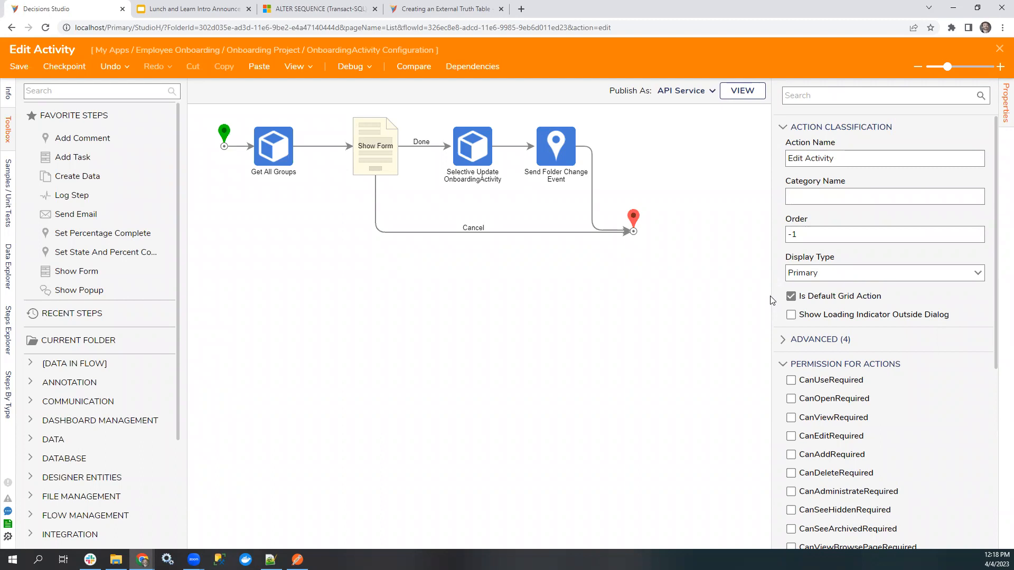
pyautogui.click(999, 49)
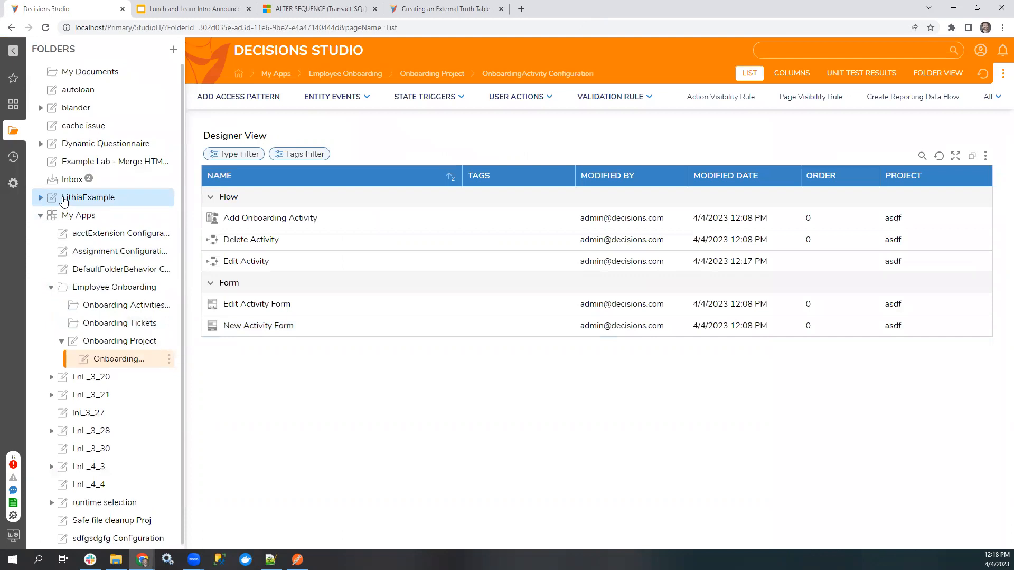
# View the Inbox task list and the LithiaExample folder, and return to the Inbox.
pyautogui.click(72, 182)
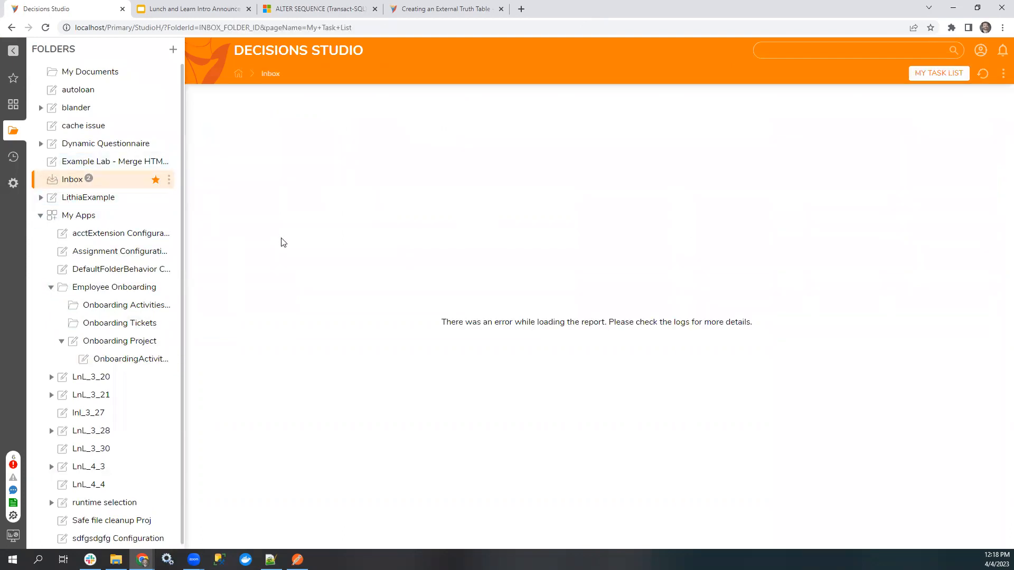
pyautogui.click(113, 199)
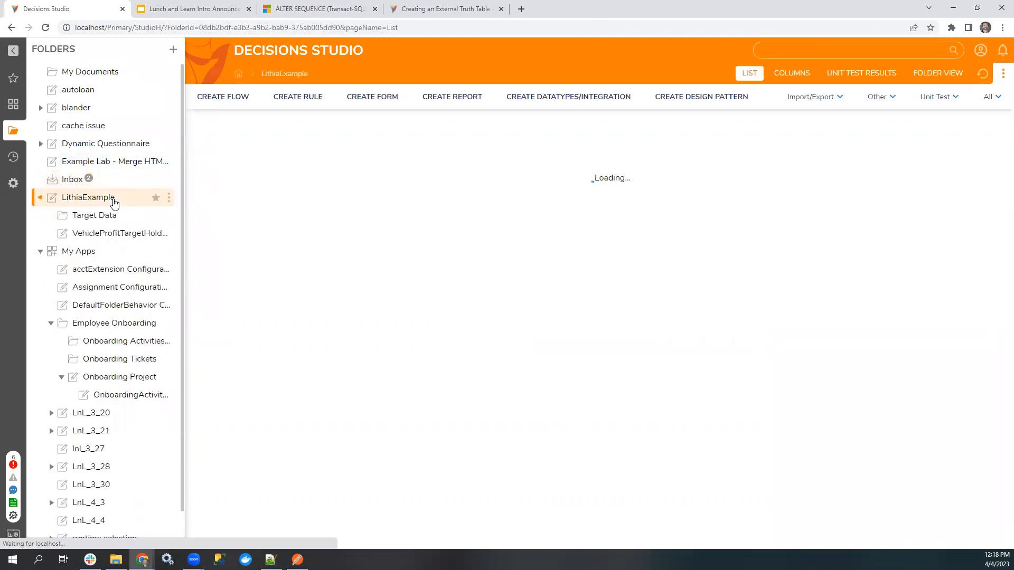
pyautogui.click(72, 180)
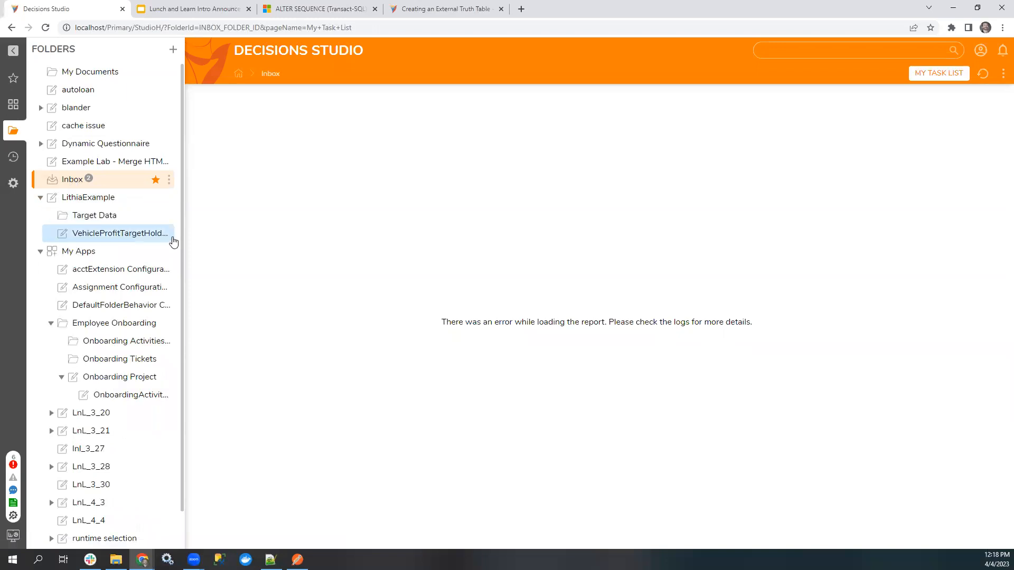
# Create a report in the LnL_4_4 folder and add Assignment Data Source as its data source.
pyautogui.scroll(-1, 151, 438)
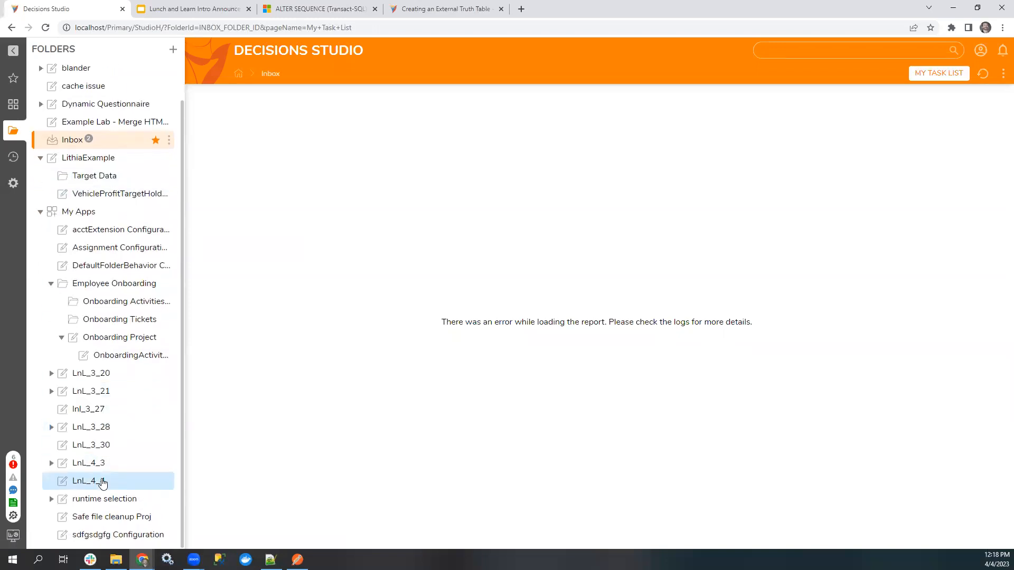
pyautogui.click(147, 481)
pyautogui.click(449, 96)
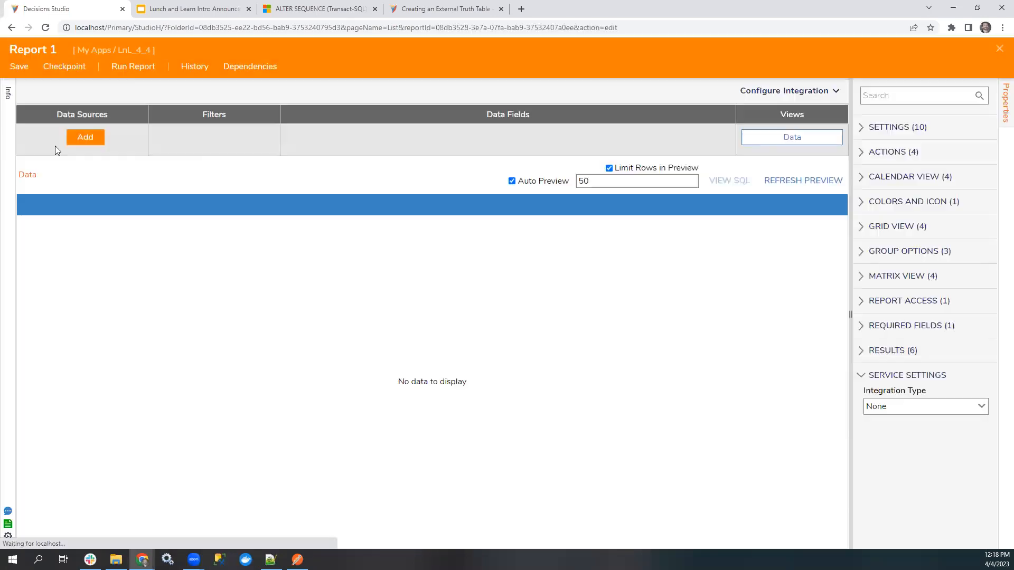
pyautogui.click(84, 138)
pyautogui.write('assignment')
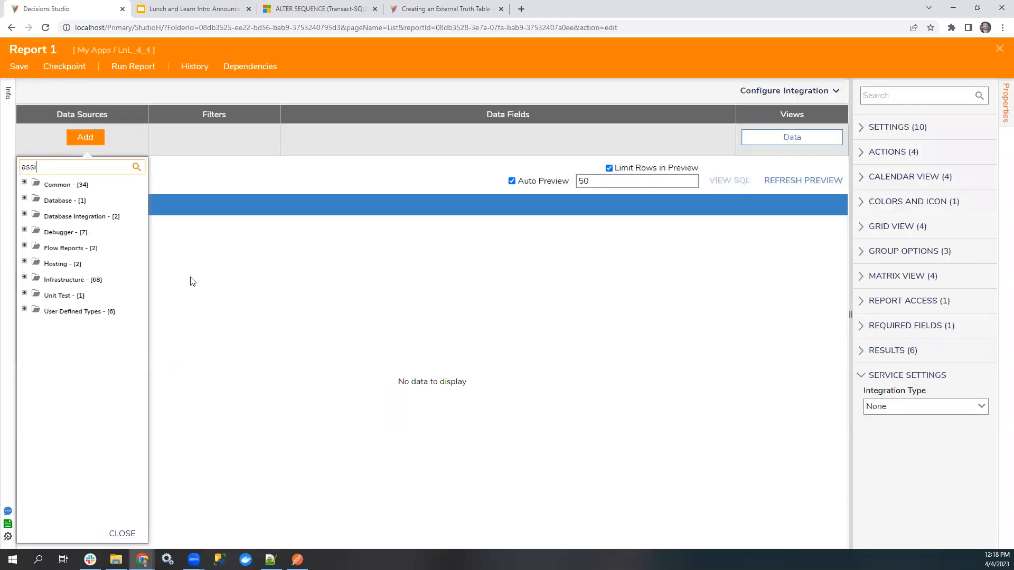
pyautogui.click(63, 185)
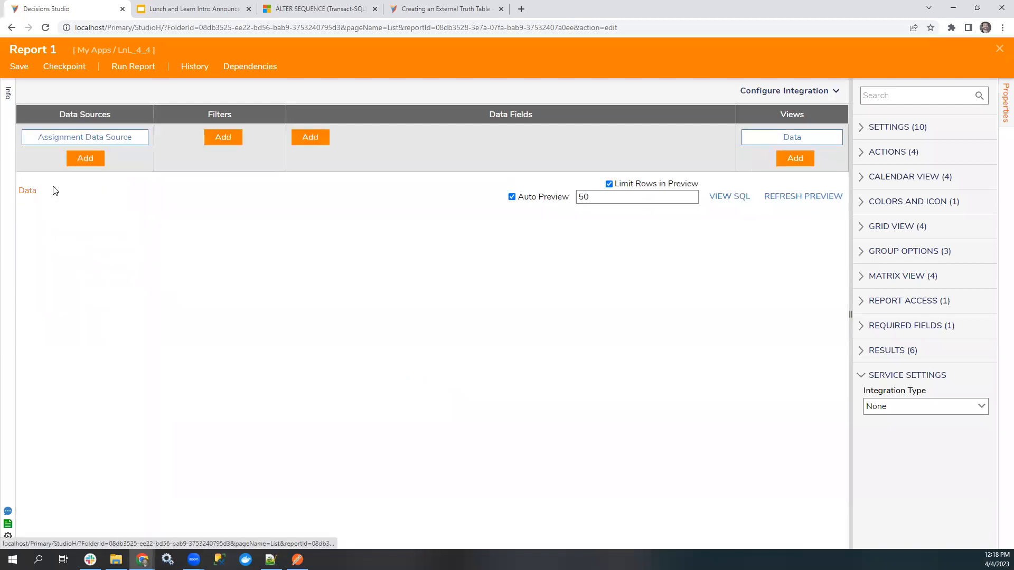
# Add the data fields Entity Name, Completed By, Completed Date Time, Created By, Created On Date and State to the report.
pyautogui.click(309, 138)
pyautogui.scroll(-5, 518, 438)
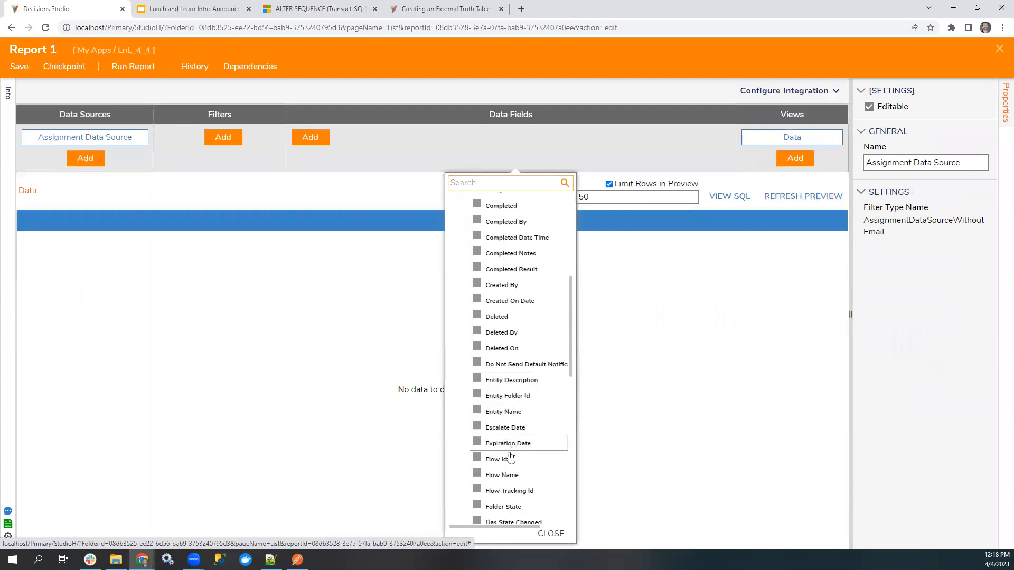
pyautogui.click(504, 412)
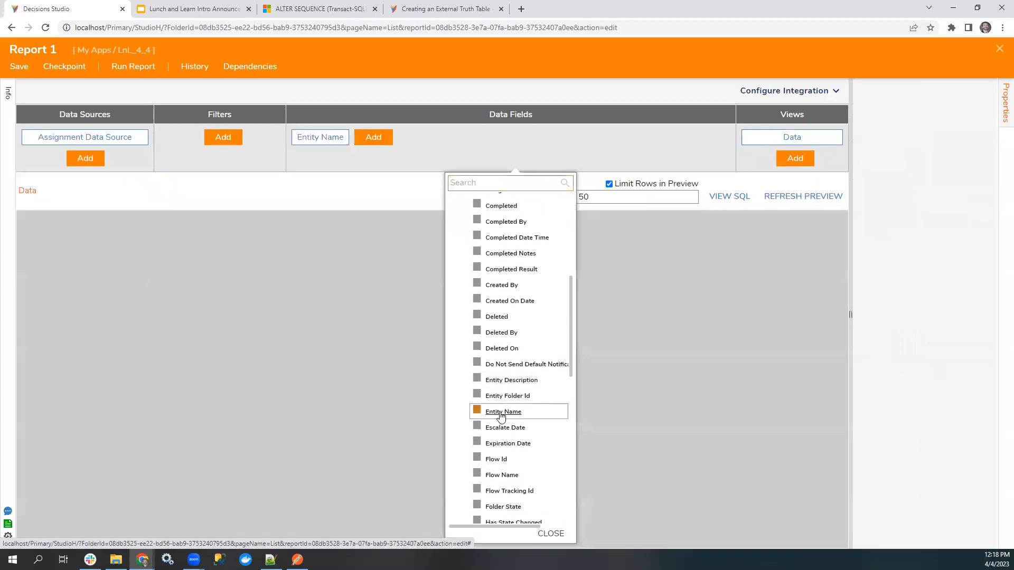
pyautogui.scroll(-3, 504, 411)
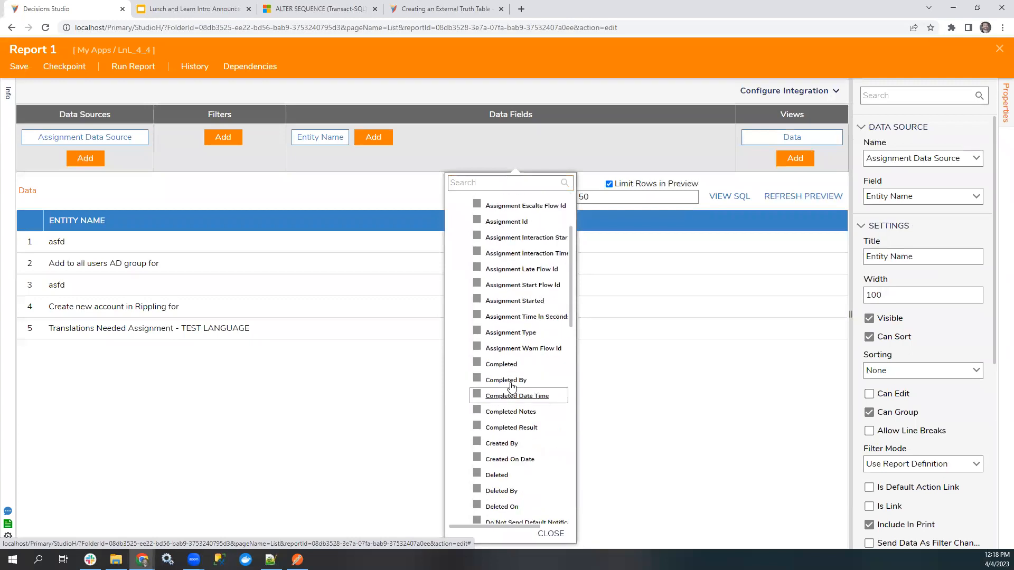
pyautogui.click(506, 380)
pyautogui.click(505, 396)
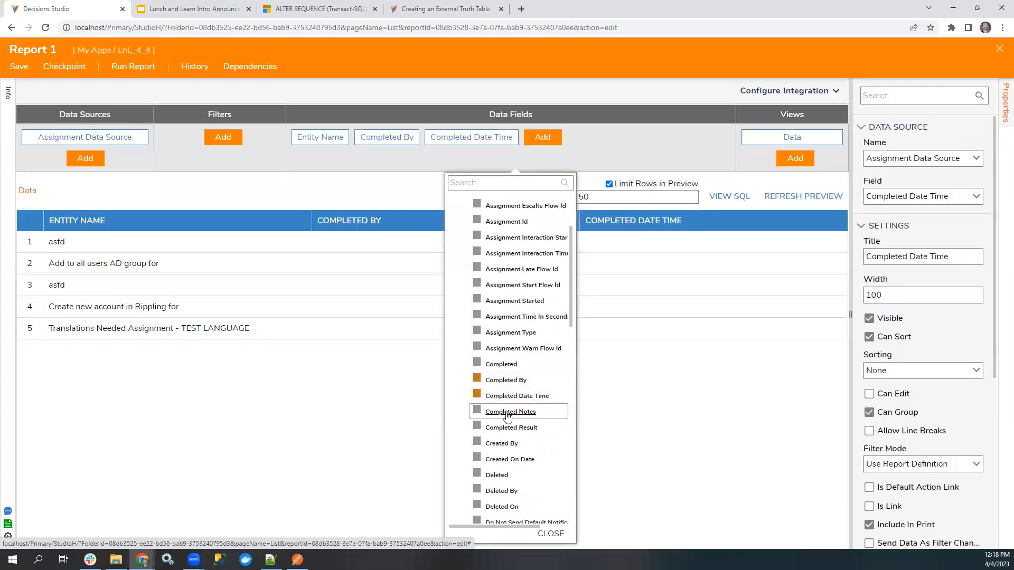
pyautogui.click(504, 445)
pyautogui.click(505, 459)
pyautogui.scroll(-5, 506, 450)
pyautogui.scroll(-3, 506, 449)
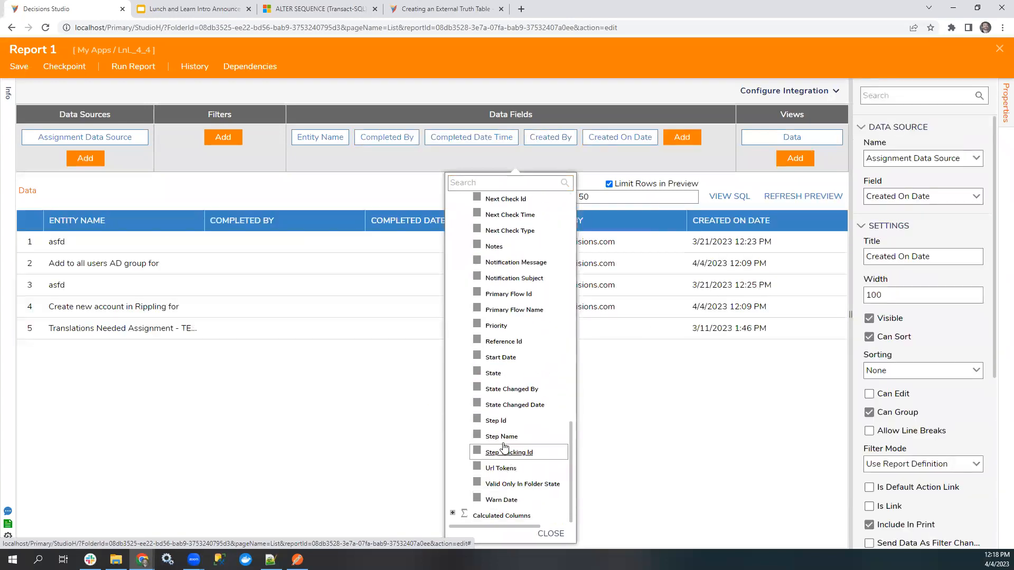
pyautogui.click(502, 373)
pyautogui.click(743, 101)
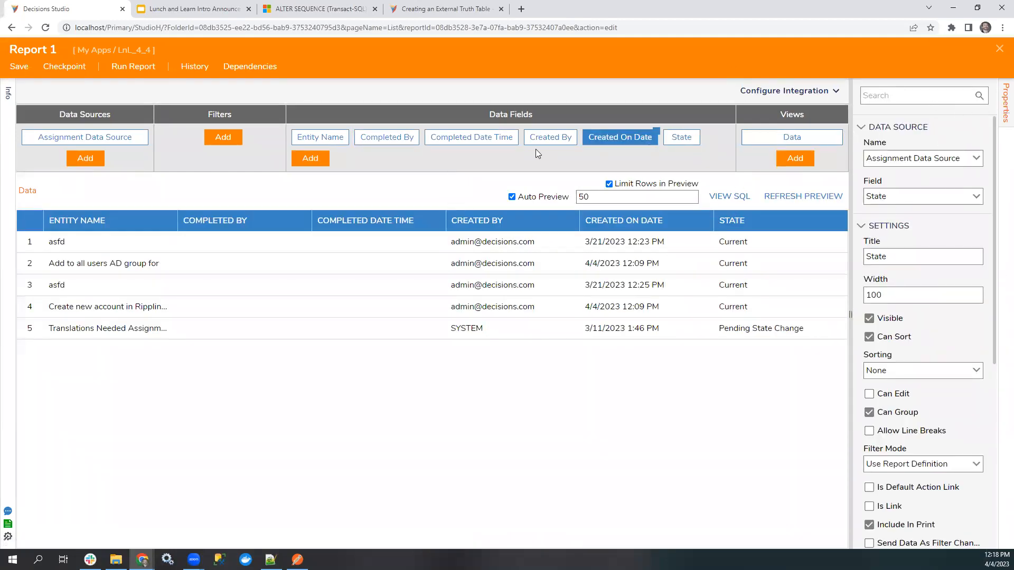
# Show the report's Actions settings in a wider properties pane and turn off Show Actions On Left Click.
pyautogui.click(620, 161)
pyautogui.click(861, 153)
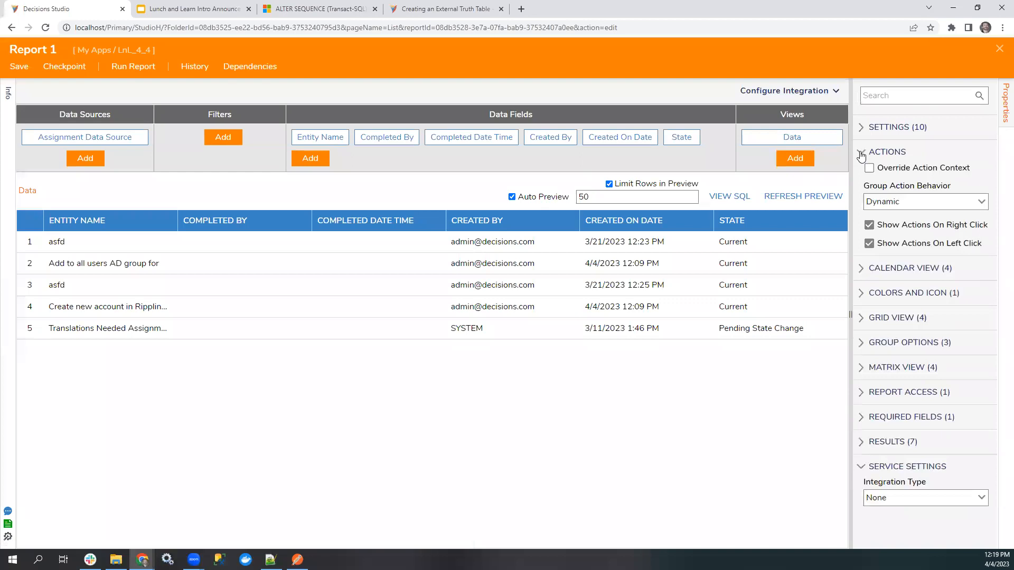
pyautogui.moveTo(851, 267); pyautogui.dragTo(808, 268)
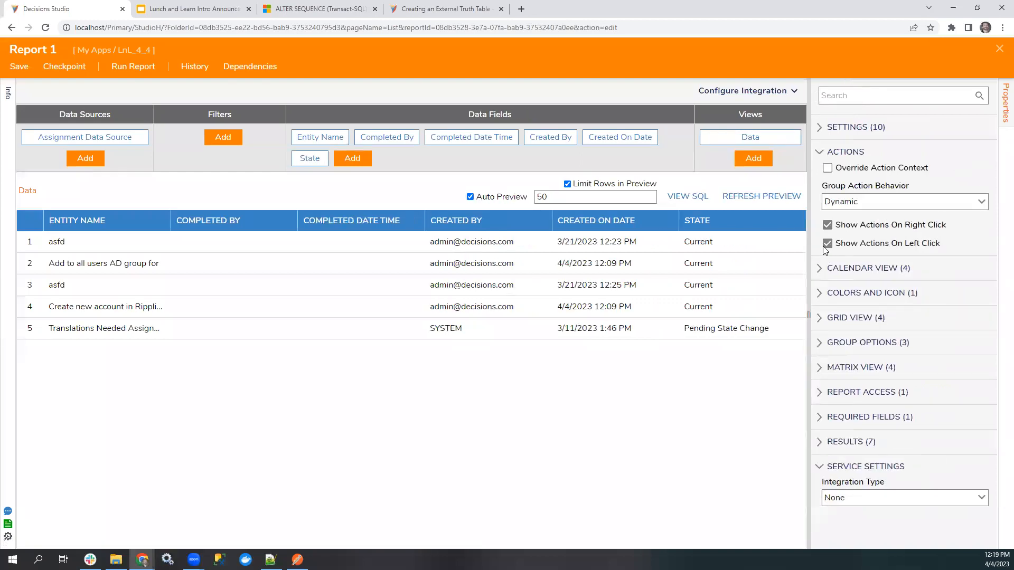
pyautogui.click(827, 246)
pyautogui.click(827, 245)
pyautogui.click(828, 245)
# Run the report, check which actions the Translations Needed Assignment row offers, and close the report viewer.
pyautogui.click(135, 71)
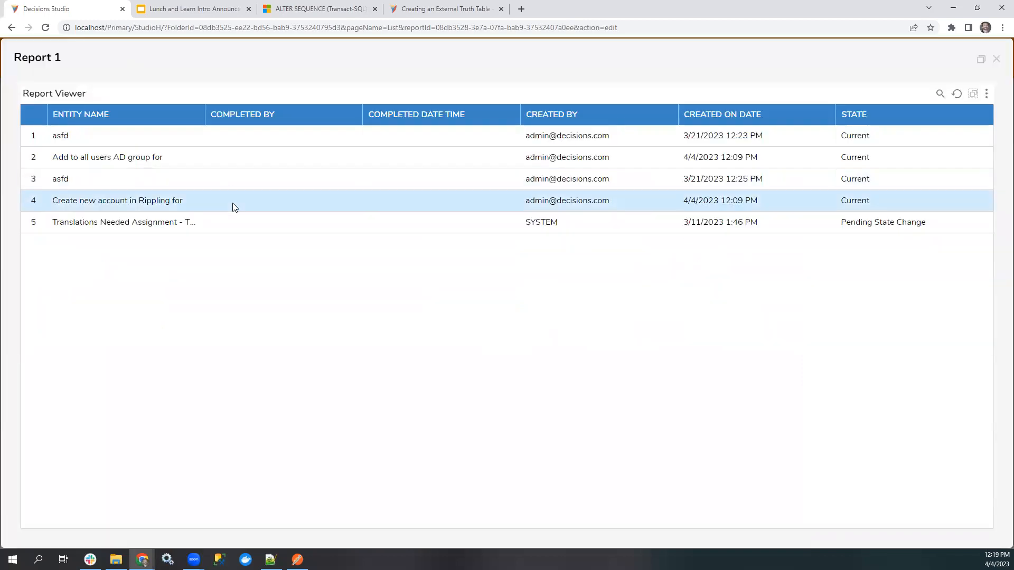
pyautogui.rightClick(83, 223)
pyautogui.click(72, 278)
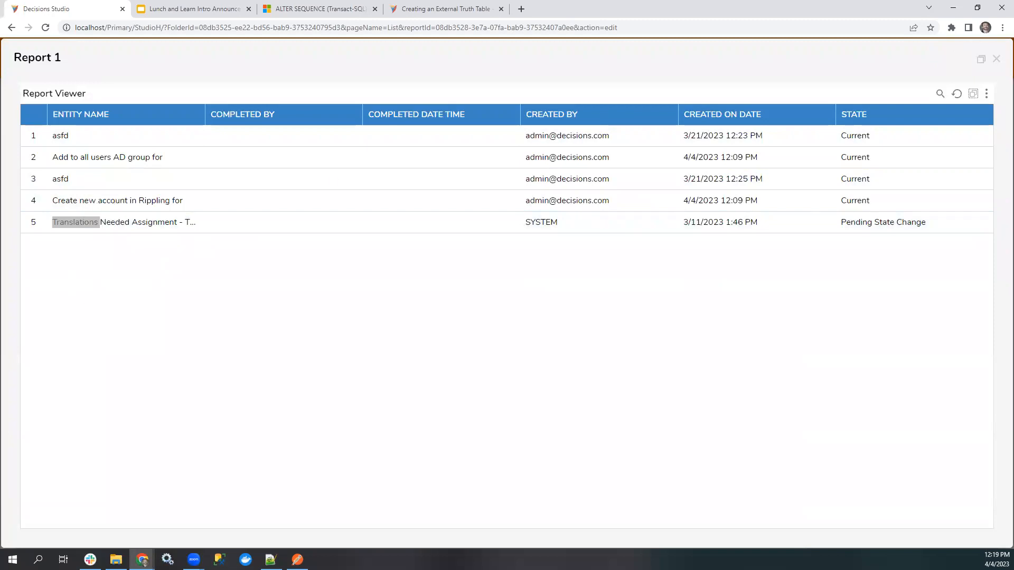
pyautogui.click(996, 59)
# Turn Show Actions On Left Click back on, and save and run the report.
pyautogui.click(827, 243)
pyautogui.click(19, 67)
pyautogui.click(645, 345)
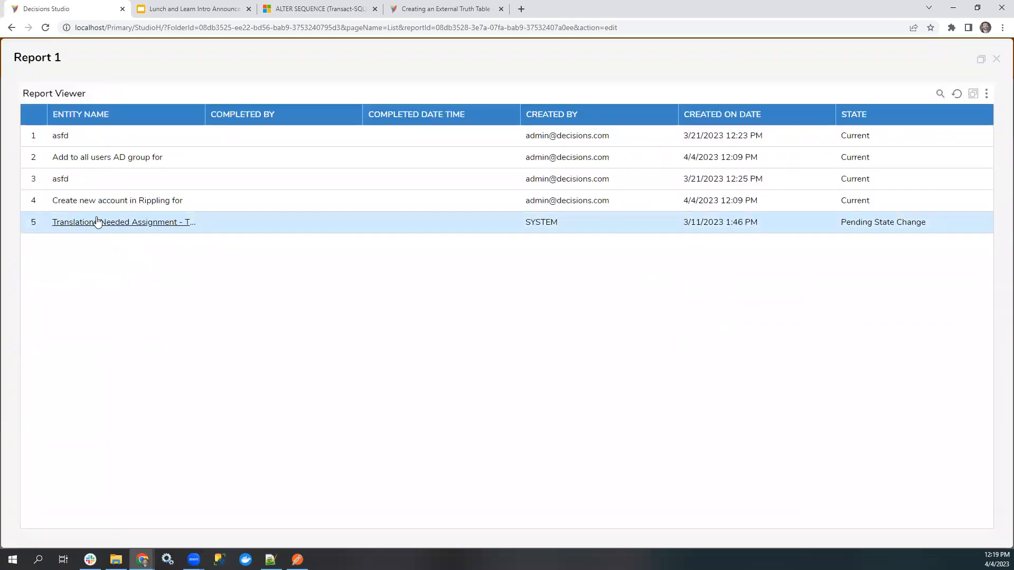
# View the details and available actions of the Translations Needed Assignment row, and close the report viewer.
pyautogui.click(92, 223)
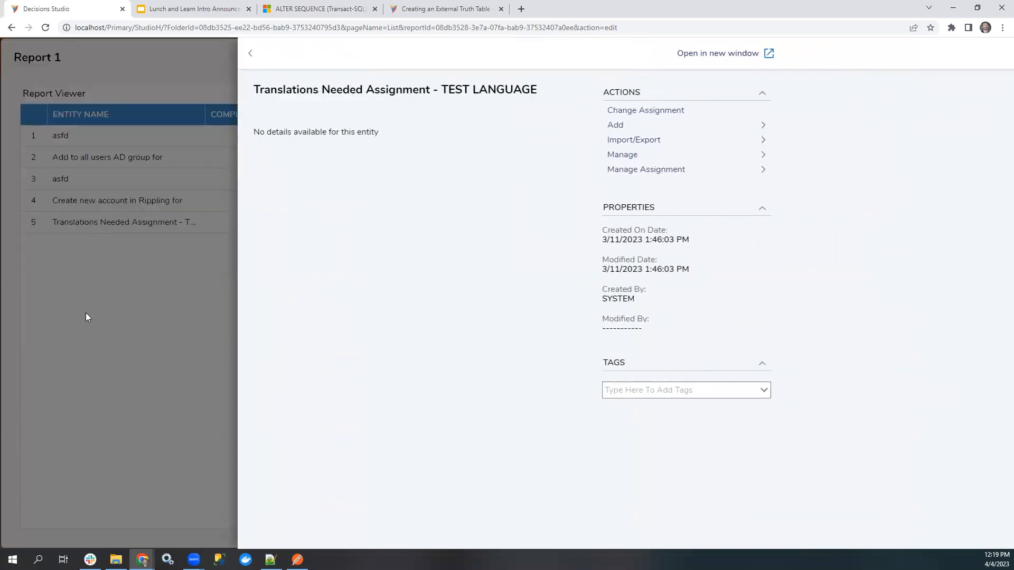
pyautogui.click(113, 333)
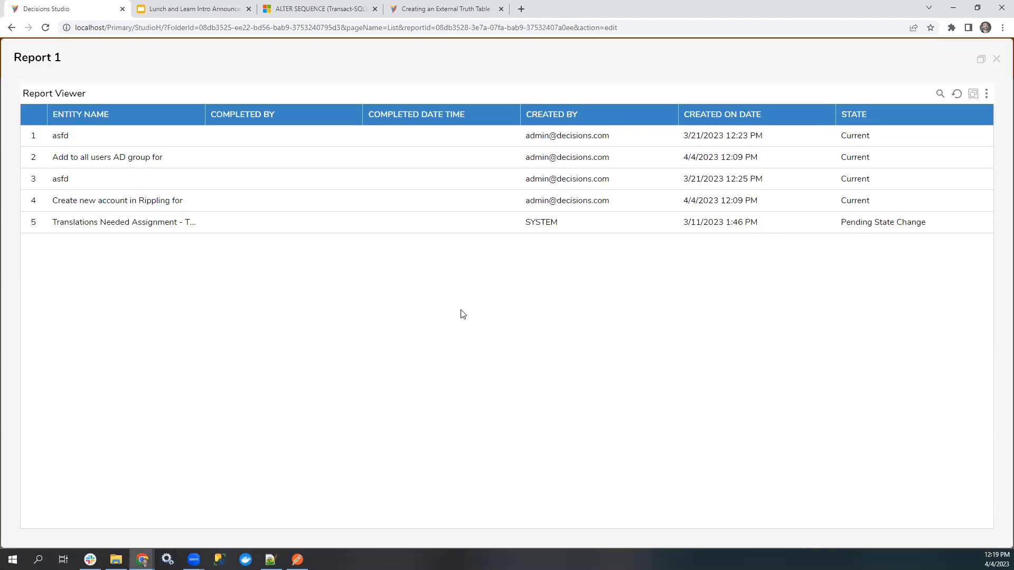
pyautogui.click(1000, 57)
# Duplicate the Decisions Studio browser tab and open Designer Studio Settings from the system settings in it.
pyautogui.rightClick(82, 8)
pyautogui.click(105, 83)
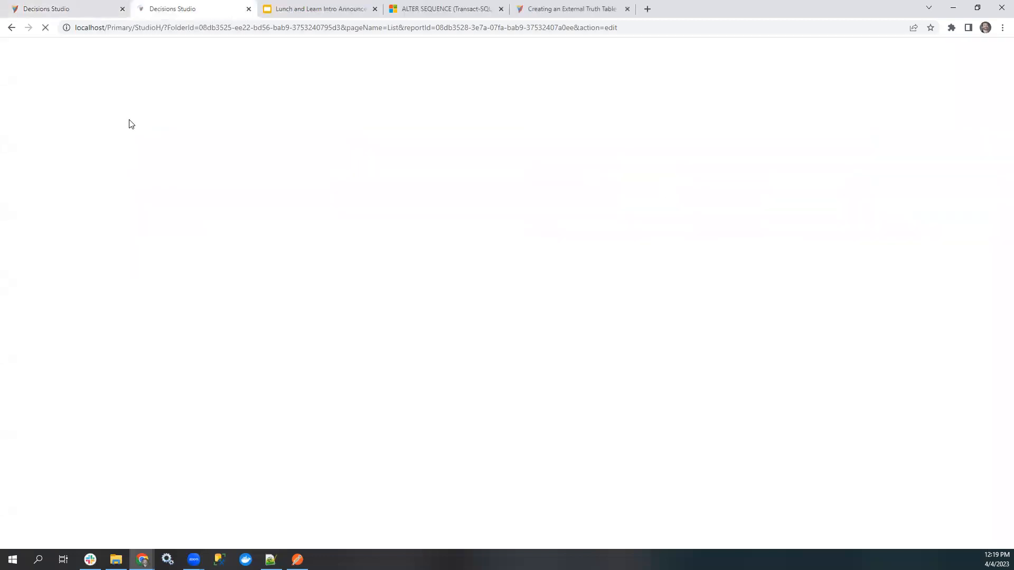
pyautogui.click(358, 361)
pyautogui.click(13, 183)
pyautogui.click(68, 198)
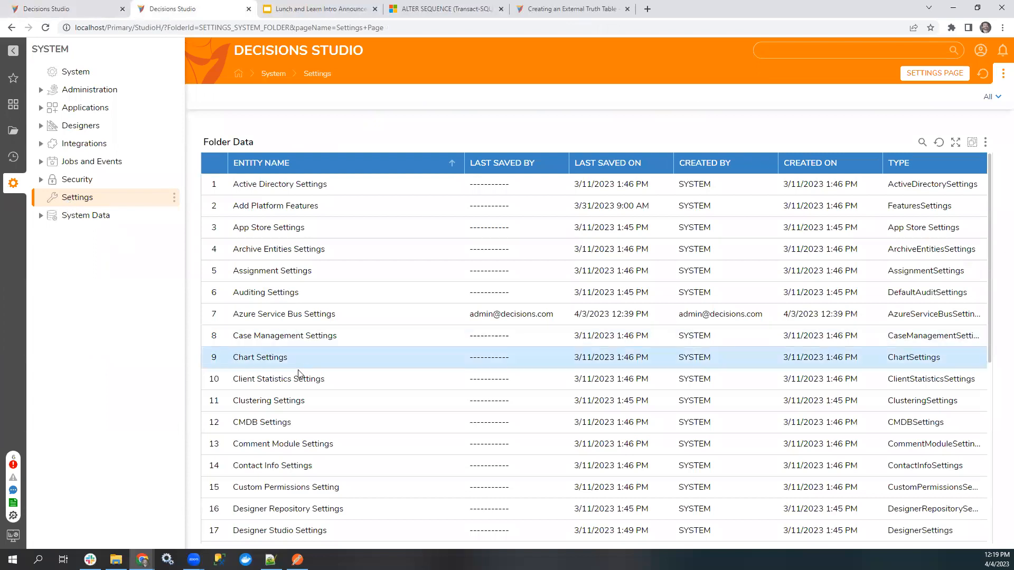
pyautogui.scroll(-6, 292, 441)
pyautogui.scroll(3, 280, 338)
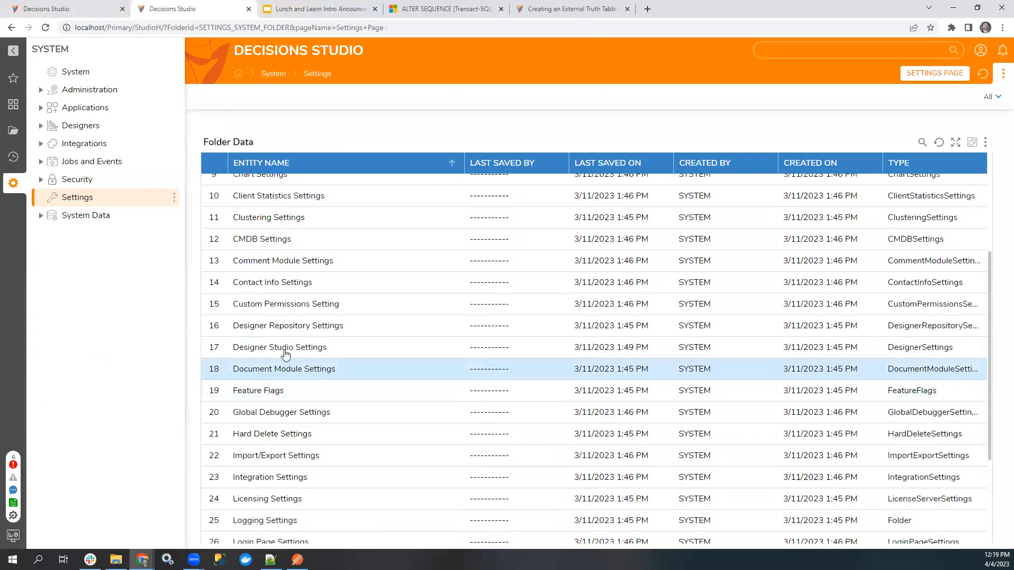
pyautogui.doubleClick(282, 347)
# Set the grid's Row Left Click Action Type to Default Action, save the designer settings, and return to the LnL_4_4 folder.
pyautogui.write('action')
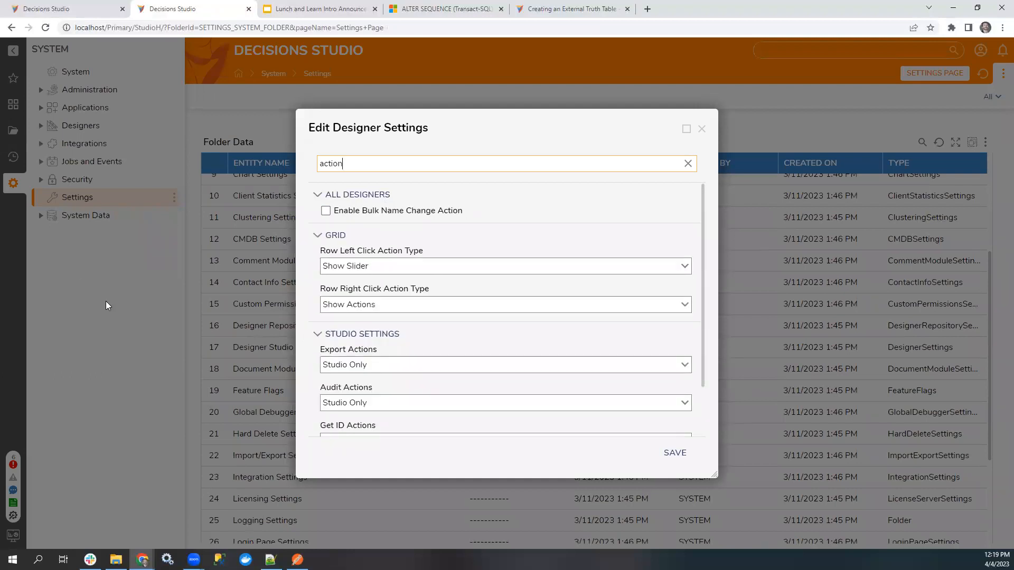
pyautogui.click(685, 269)
pyautogui.click(438, 320)
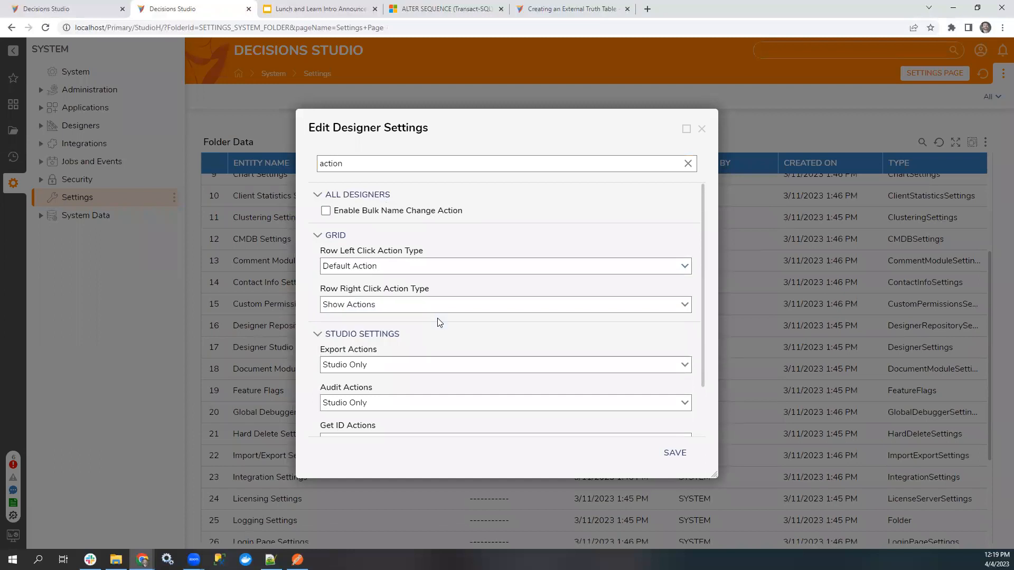
pyautogui.click(674, 452)
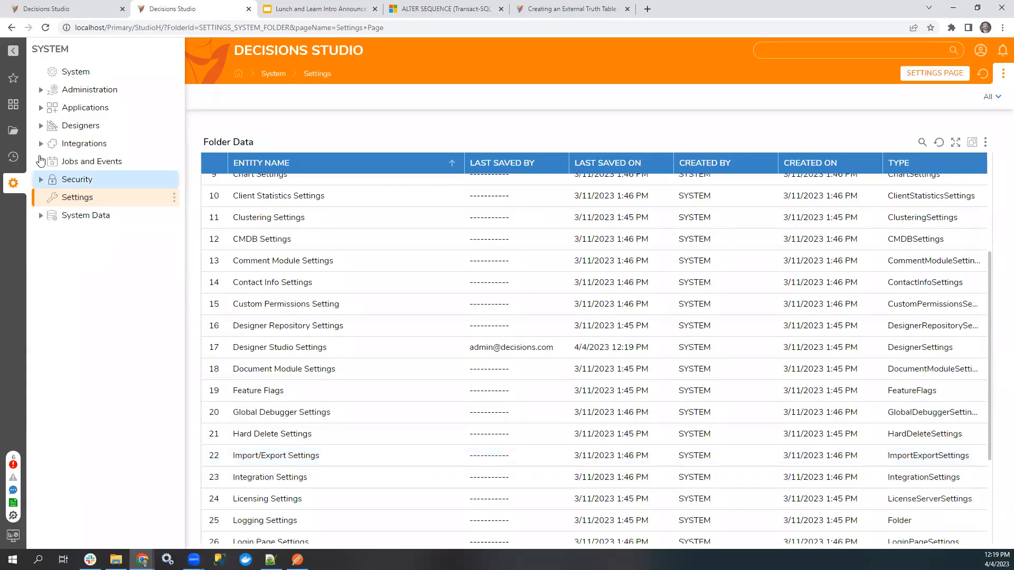
pyautogui.click(13, 133)
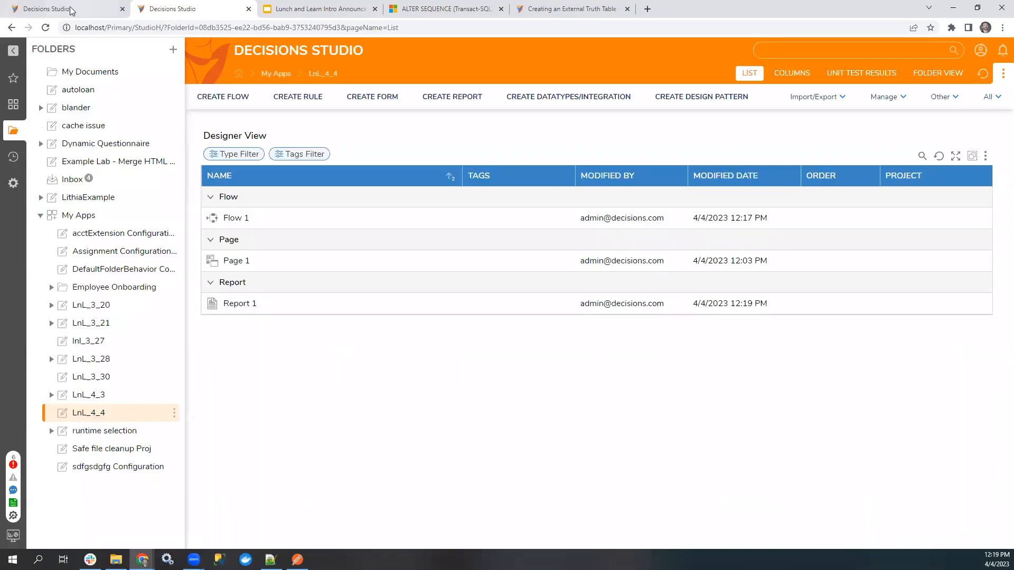
# Run Report 1 in the original Decisions Studio tab, check the Translations Needed Assignment row's click behavior and actions, and close the report viewer.
pyautogui.click(70, 10)
pyautogui.click(130, 70)
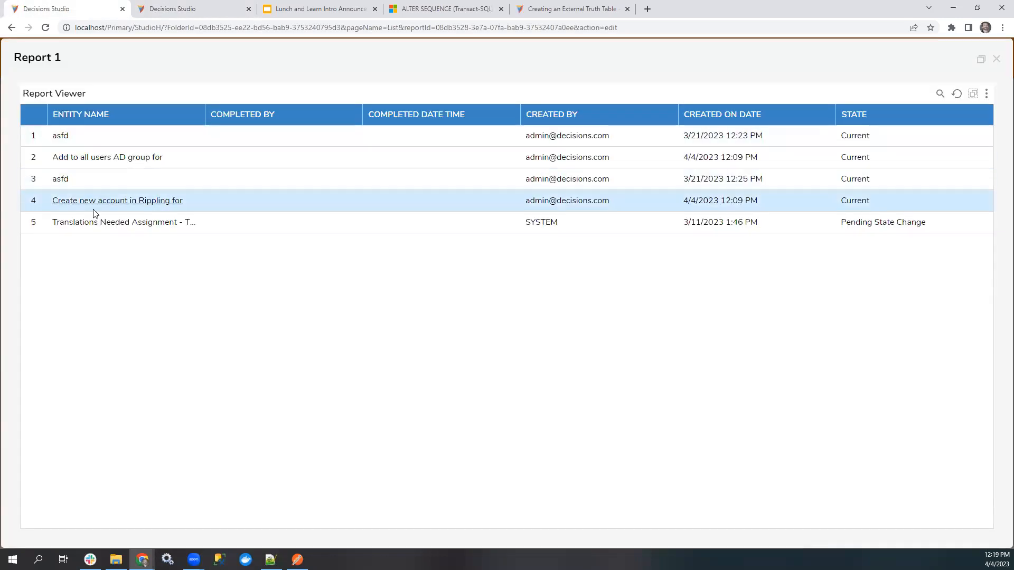
pyautogui.tripleClick(94, 225)
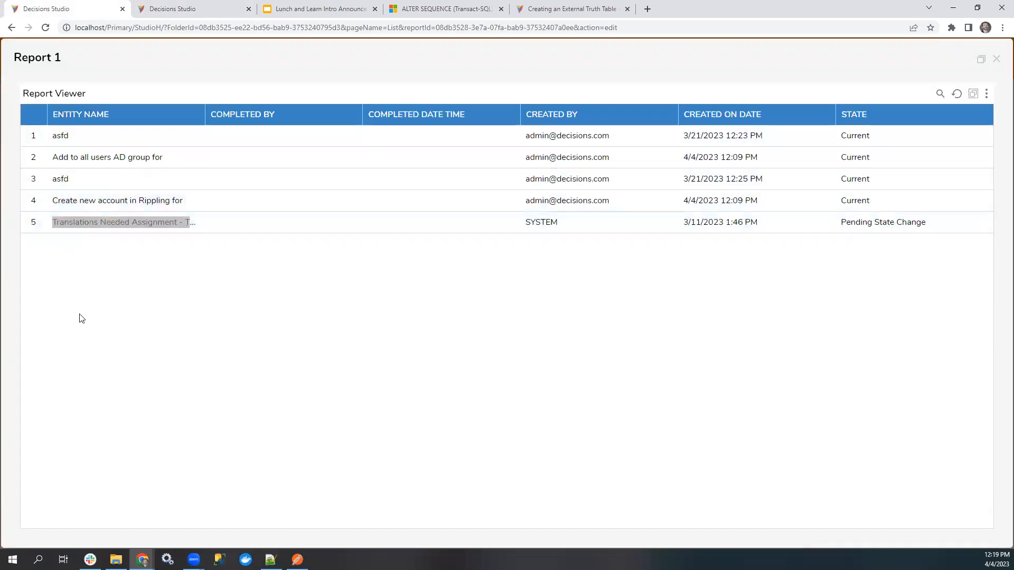
pyautogui.rightClick(152, 223)
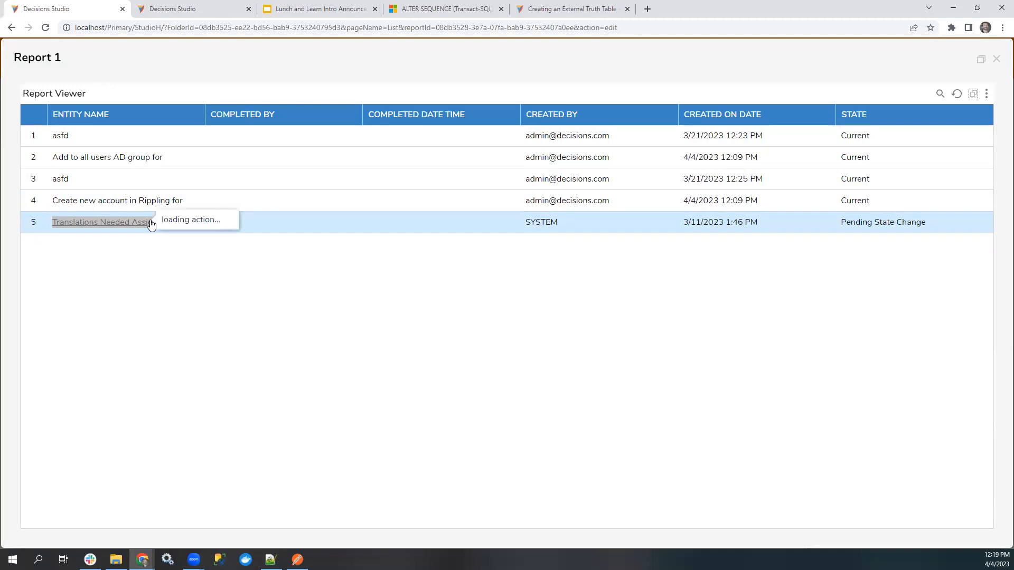
pyautogui.click(126, 224)
pyautogui.click(174, 9)
pyautogui.click(84, 9)
pyautogui.click(996, 60)
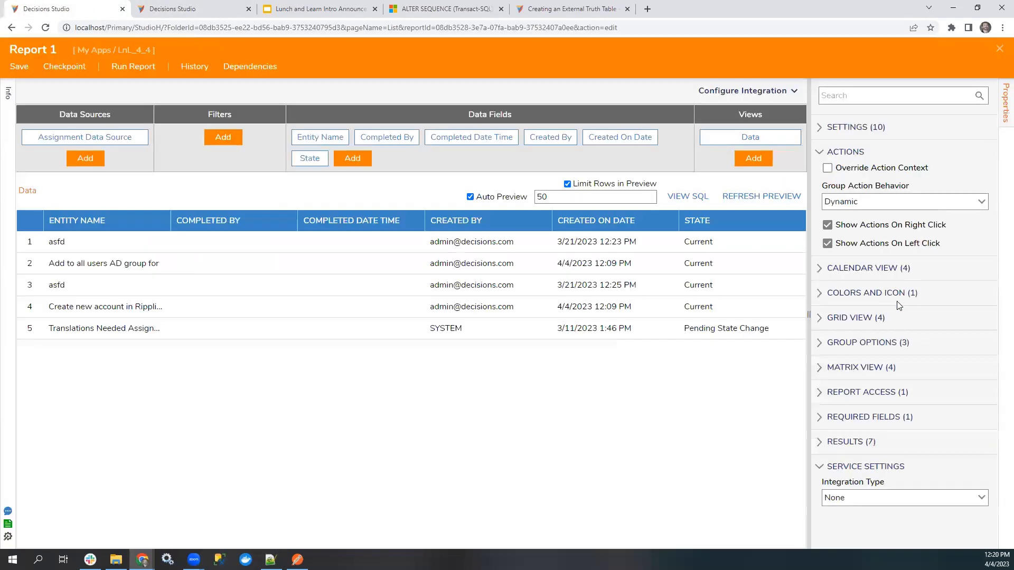
# Set the report's Grid Settings Type to Specified in its Grid View properties.
pyautogui.click(842, 317)
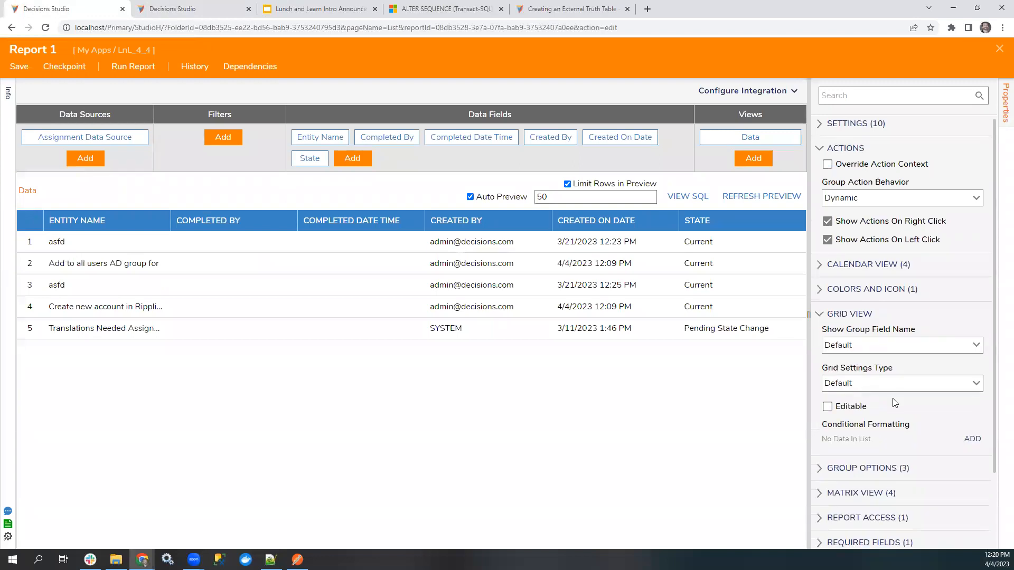
pyautogui.scroll(-1, 892, 398)
pyautogui.click(975, 334)
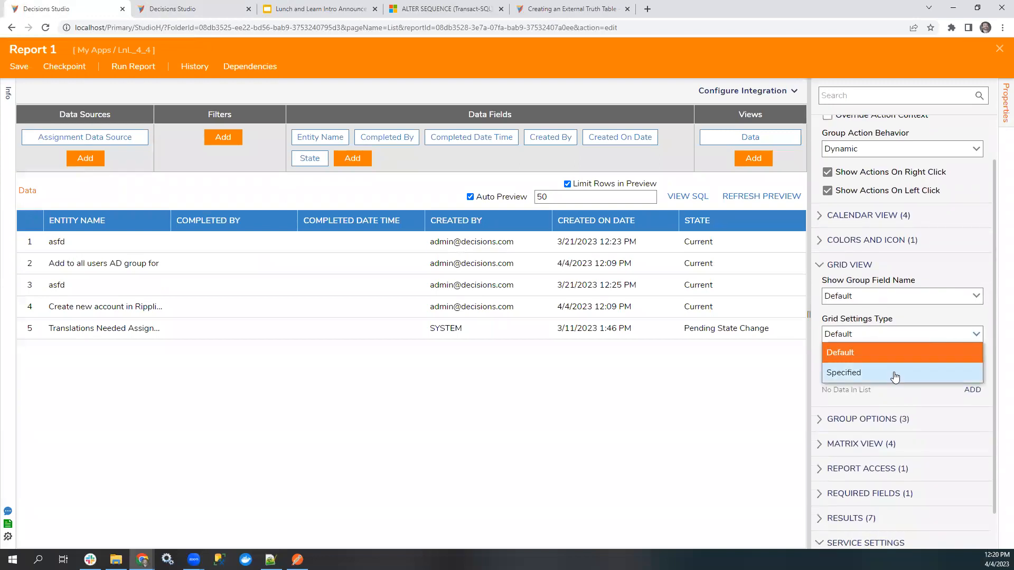
pyautogui.click(899, 371)
pyautogui.scroll(-1, 942, 422)
pyautogui.scroll(-1, 942, 423)
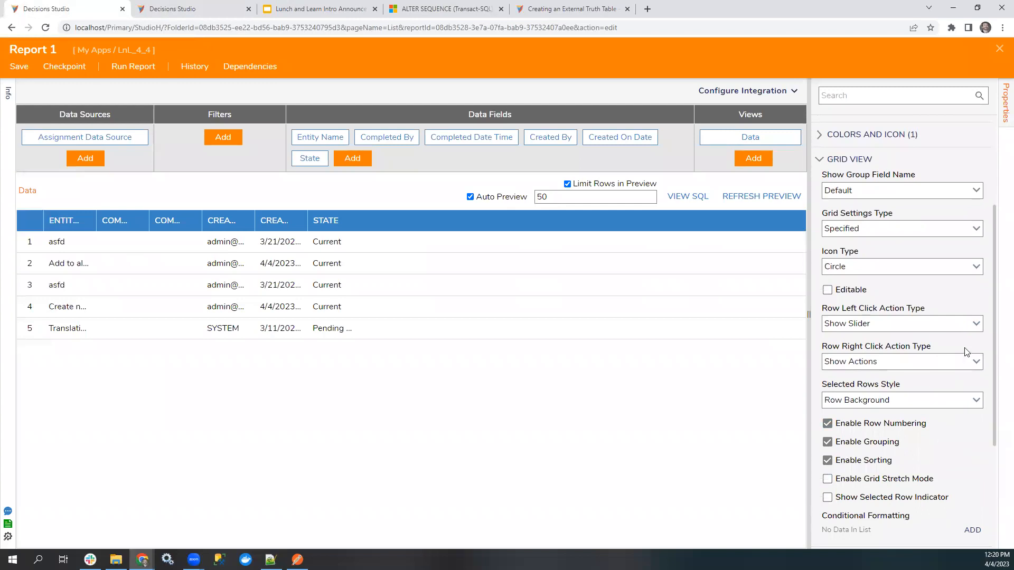
# Examine the Row Left Click Action Type and Group Action Behavior options and the rest of the report's properties.
pyautogui.click(975, 323)
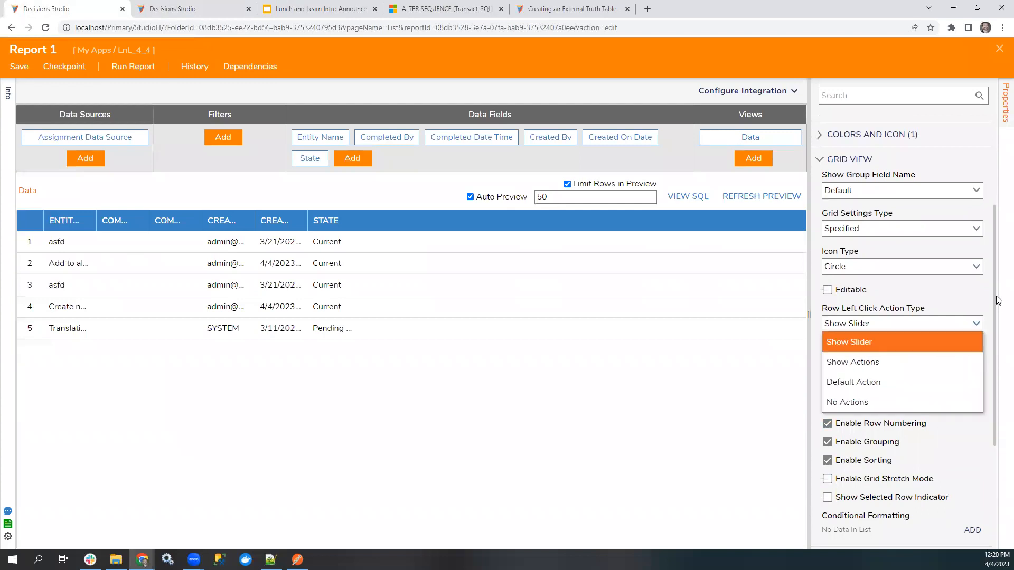
pyautogui.click(998, 300)
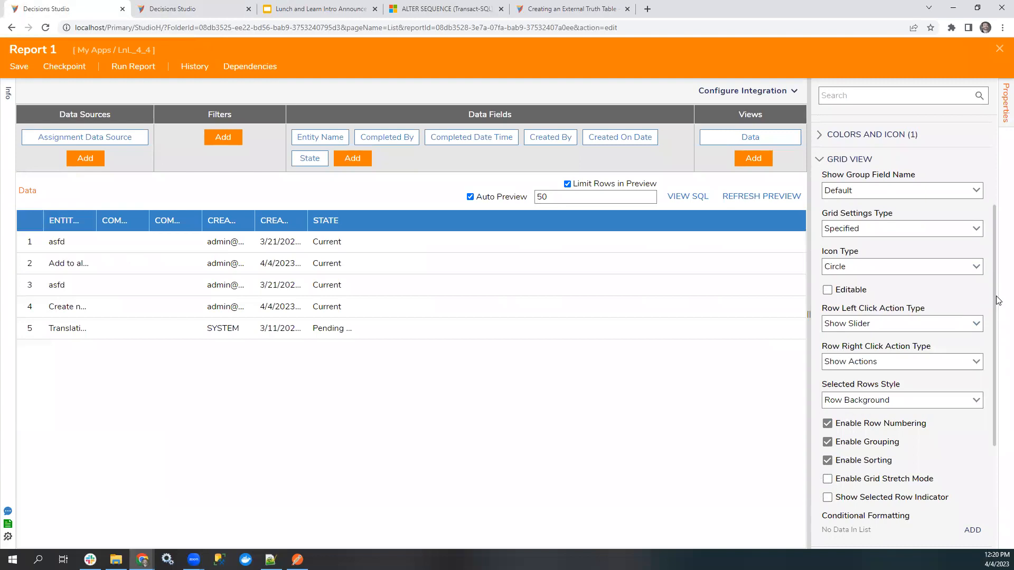
pyautogui.scroll(-1, 977, 336)
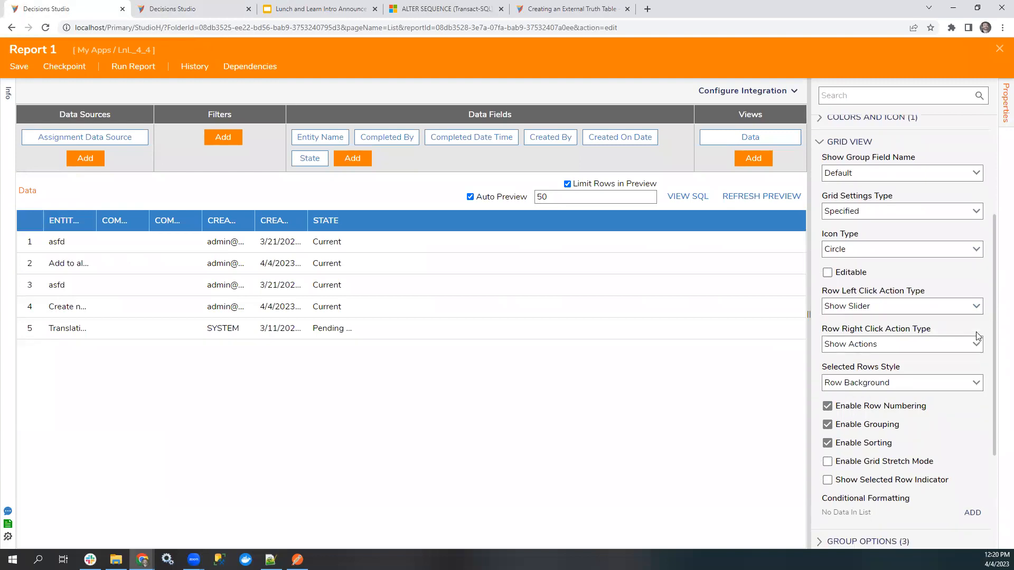
pyautogui.scroll(4, 977, 336)
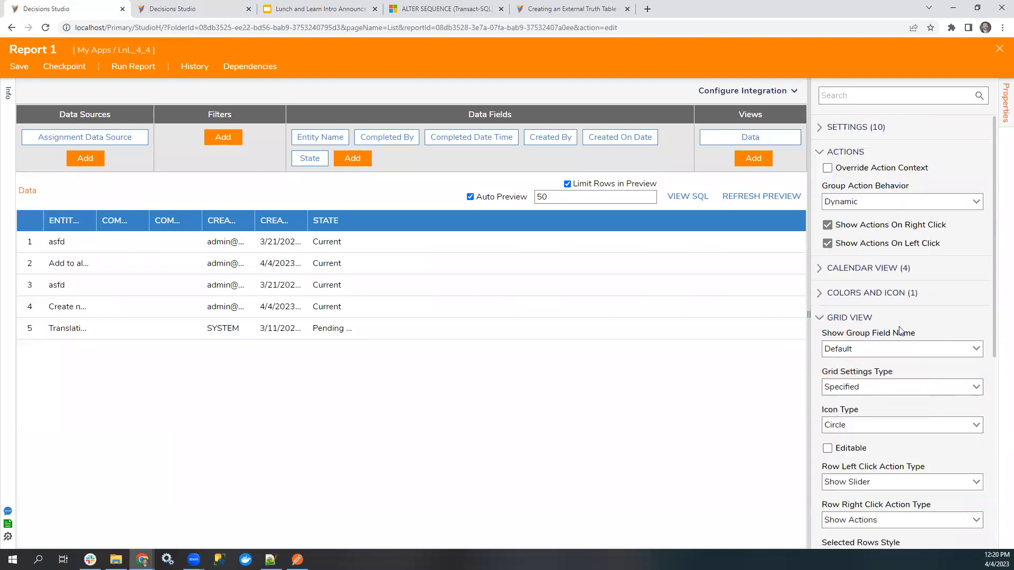
pyautogui.click(977, 202)
pyautogui.click(976, 202)
pyautogui.scroll(-6, 873, 456)
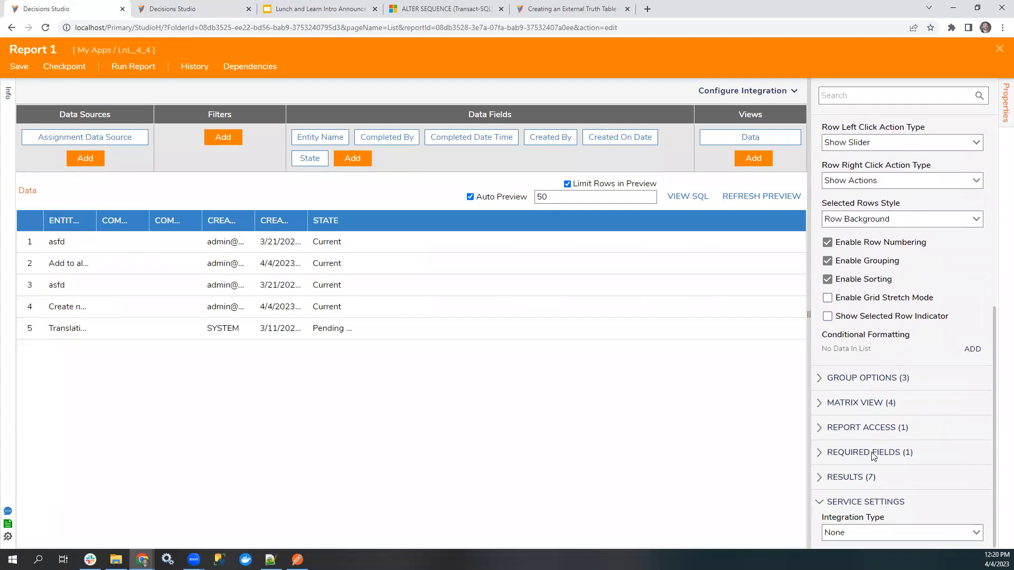
pyautogui.scroll(6, 874, 462)
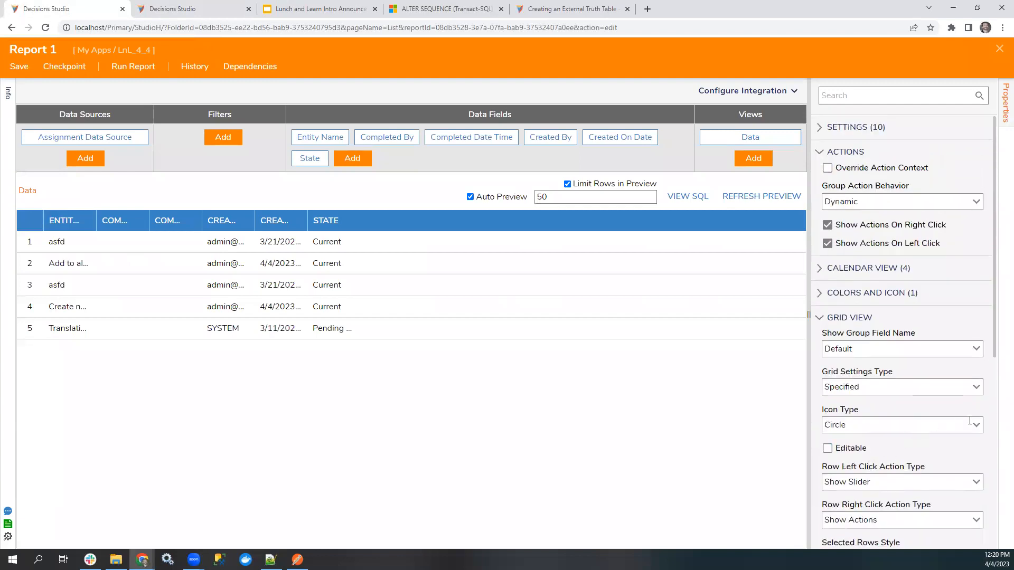
# Set the report grid's Row Left Click Action Type to Default Action, and save and run the report.
pyautogui.scroll(-2, 970, 420)
pyautogui.click(974, 377)
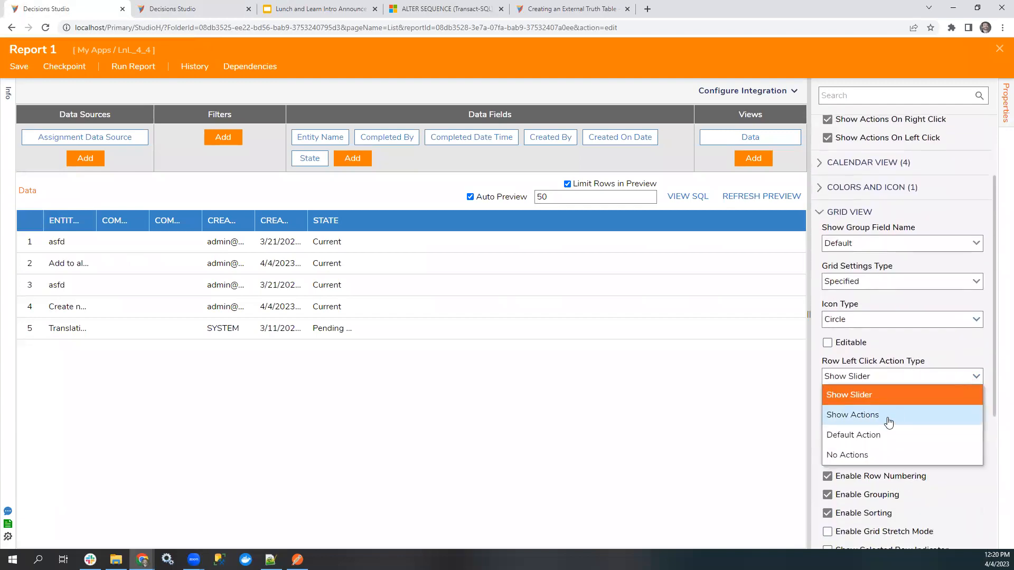
pyautogui.click(881, 436)
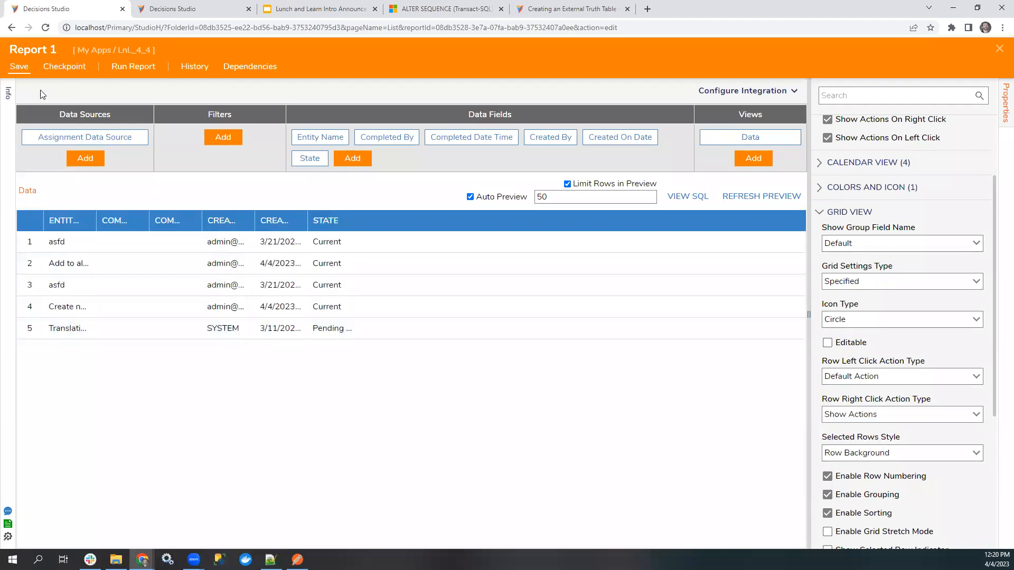
pyautogui.hotkey('ctrl', 's')
pyautogui.press('Return')
pyautogui.click(127, 74)
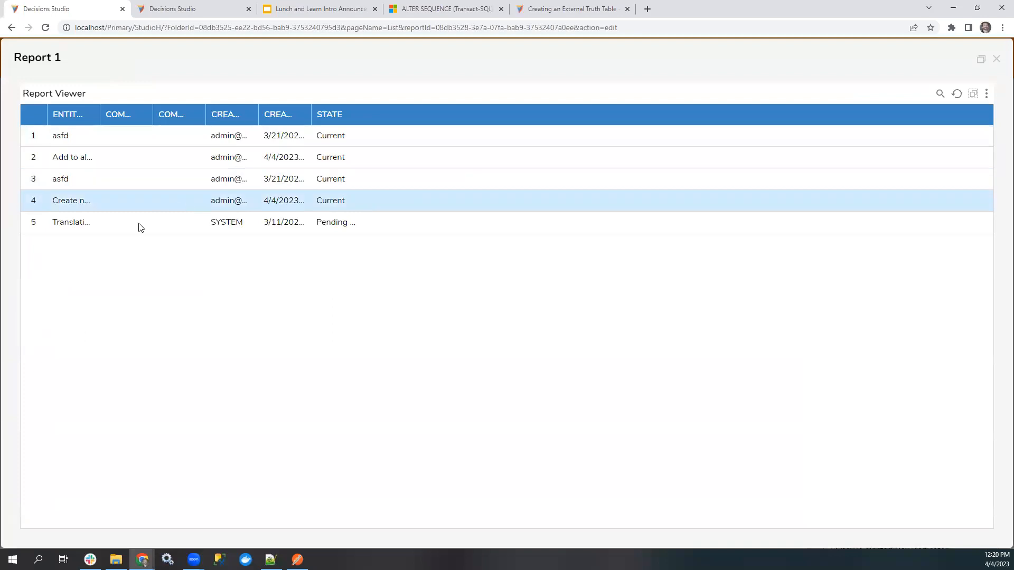
# Test the click behavior and actions of the Translations Needed Assignment and Create new account rows, and close the report viewer.
pyautogui.doubleClick(68, 223)
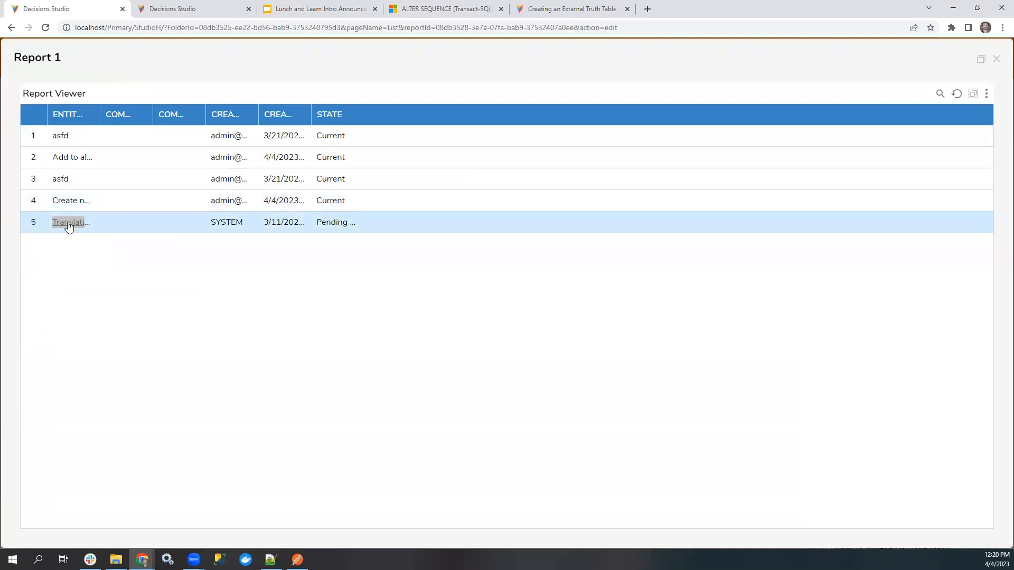
pyautogui.rightClick(68, 226)
pyautogui.rightClick(66, 202)
pyautogui.click(60, 271)
pyautogui.doubleClick(64, 201)
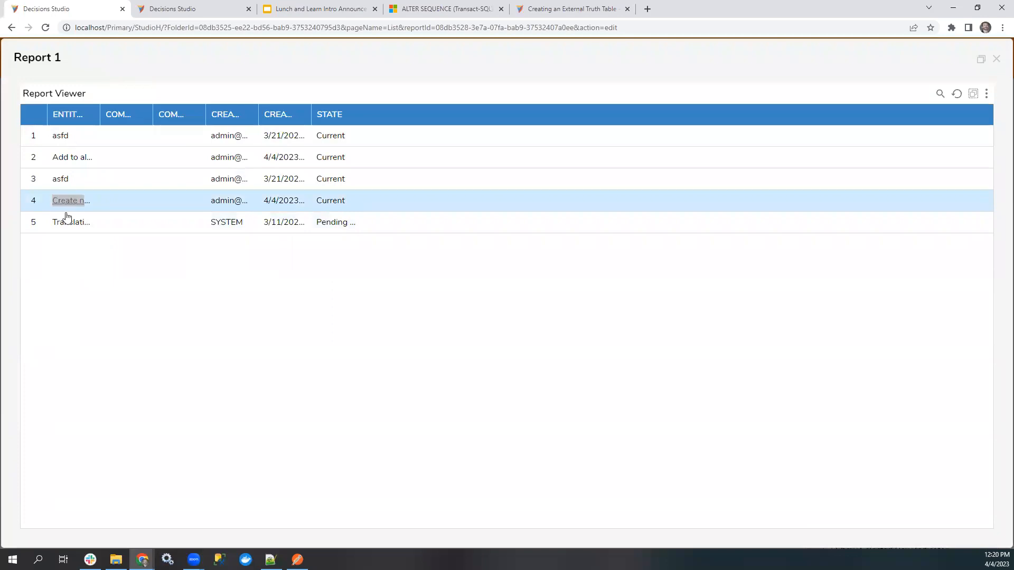
pyautogui.rightClick(79, 205)
pyautogui.click(46, 287)
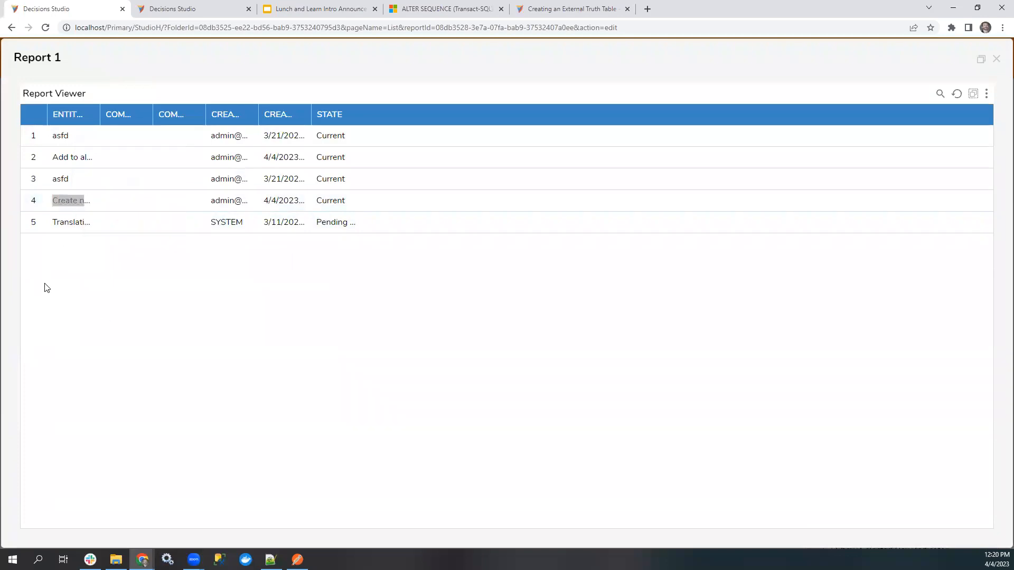
pyautogui.click(995, 59)
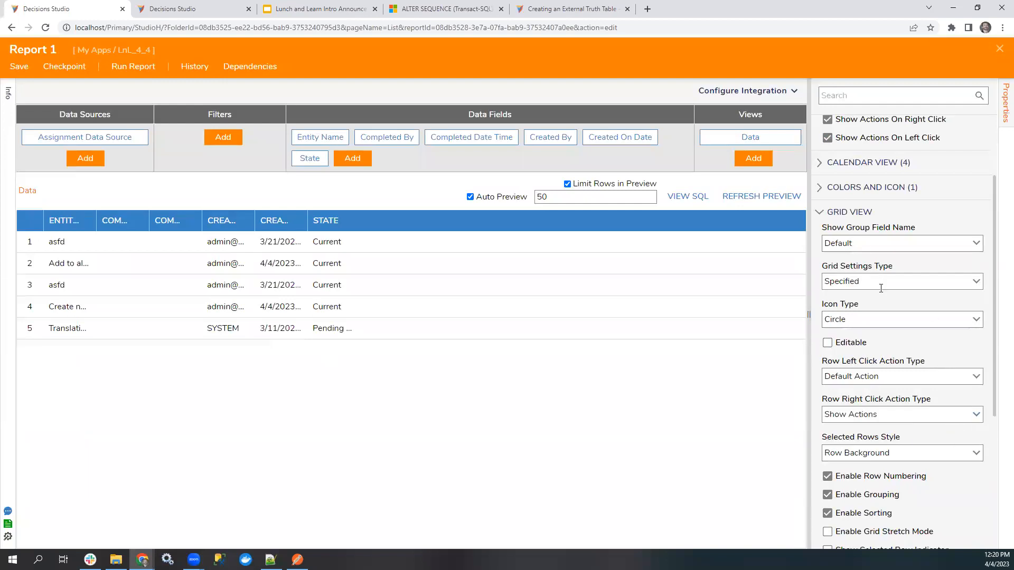
# Run Report 1 again and show the available actions of the Create new account row.
pyautogui.scroll(2, 869, 167)
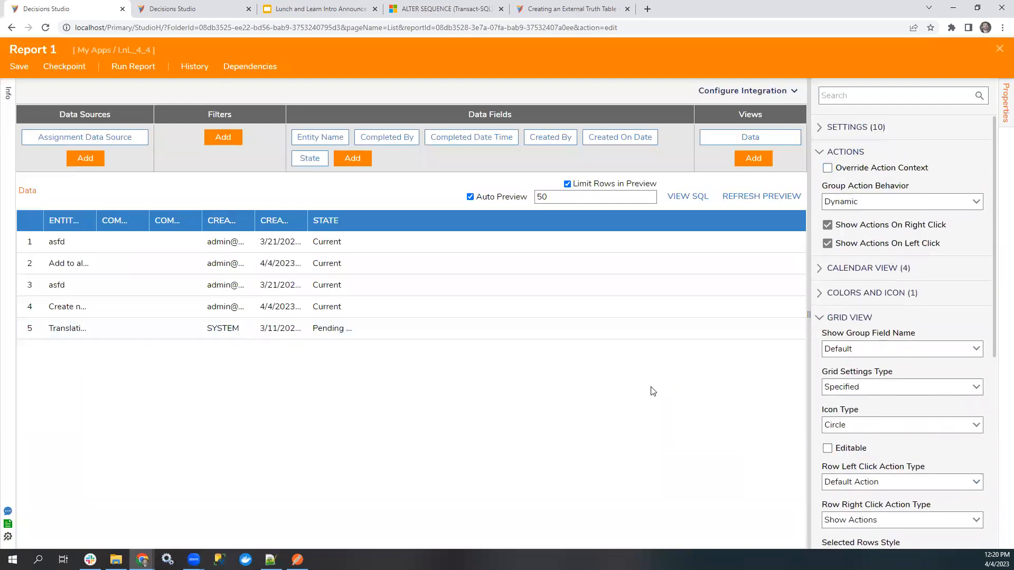
pyautogui.click(206, 11)
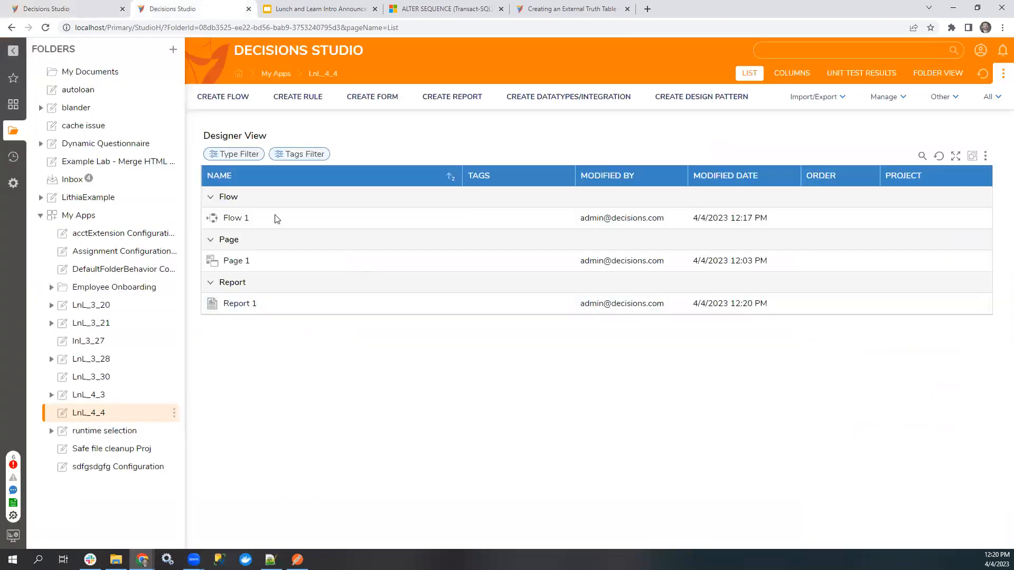
pyautogui.click(67, 3)
pyautogui.click(135, 64)
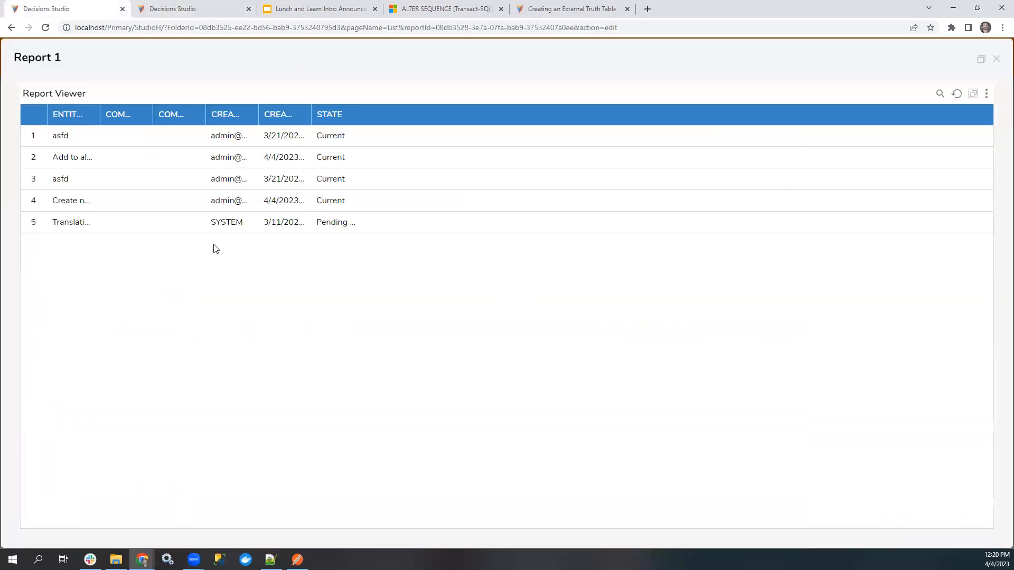
pyautogui.rightClick(141, 202)
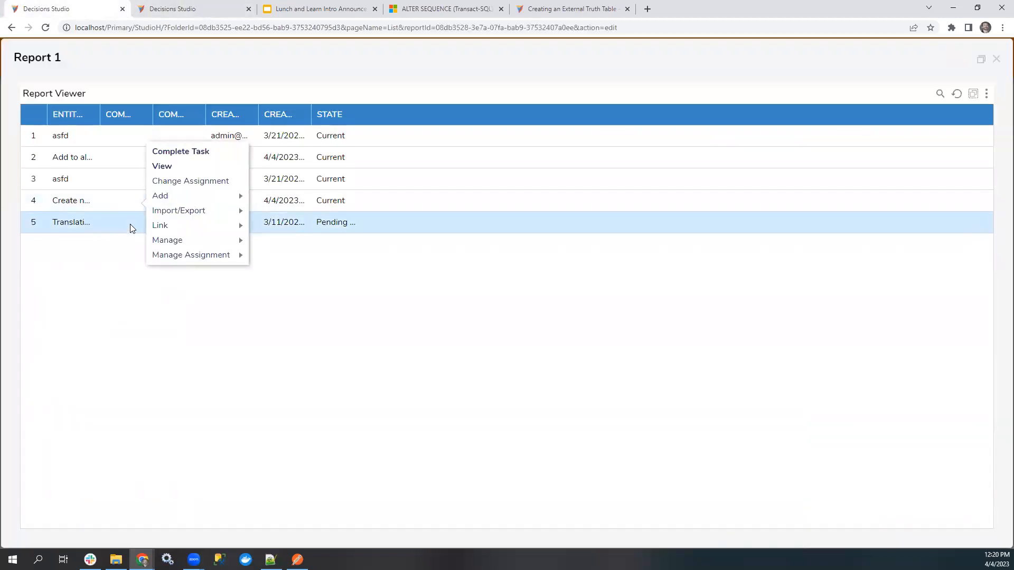
# In the second Decisions Studio tab, open Designer Studio Settings, filter them by "action" to review the grid click options, and close without saving.
pyautogui.click(195, 9)
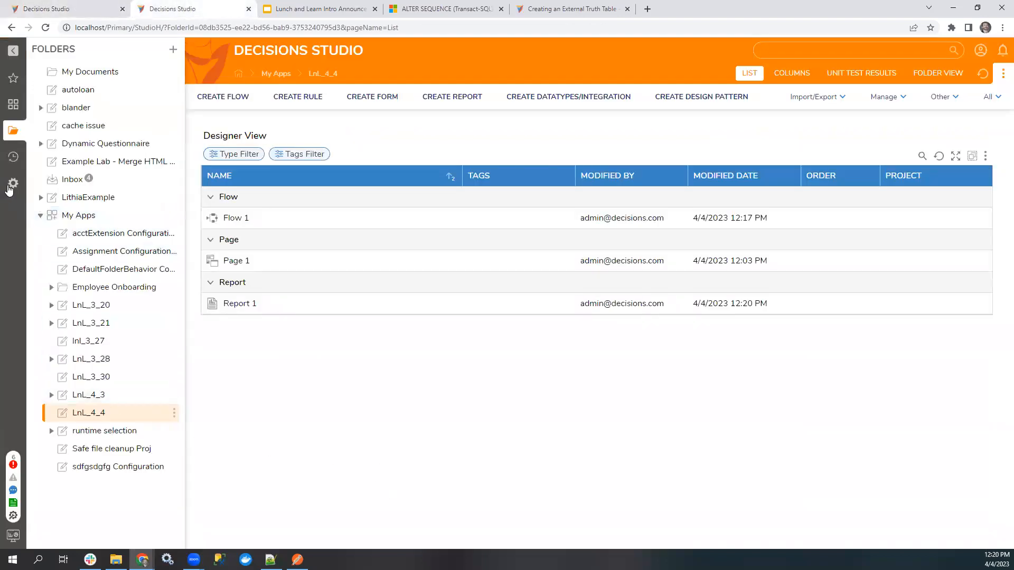
pyautogui.click(10, 188)
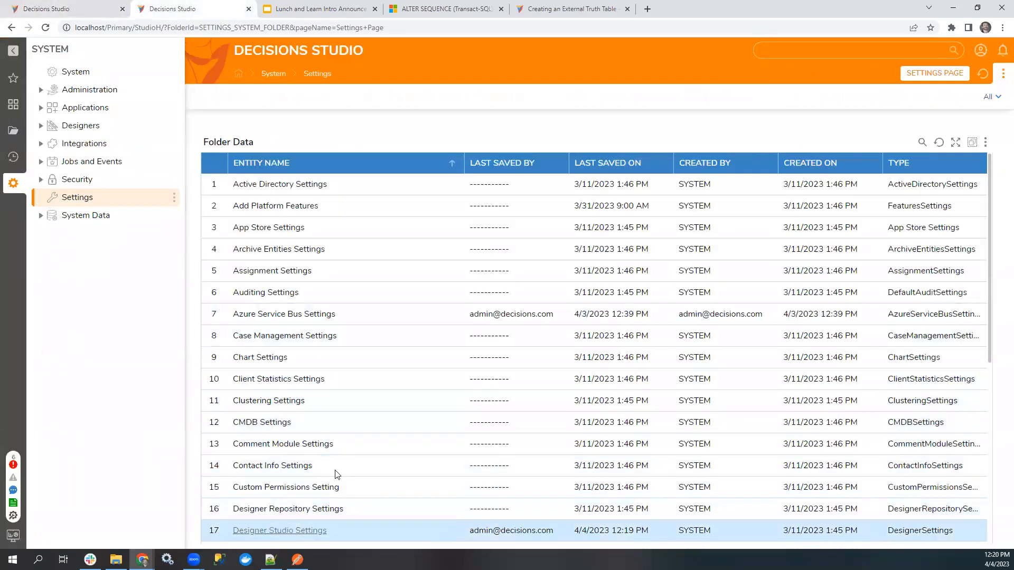
pyautogui.write('action')
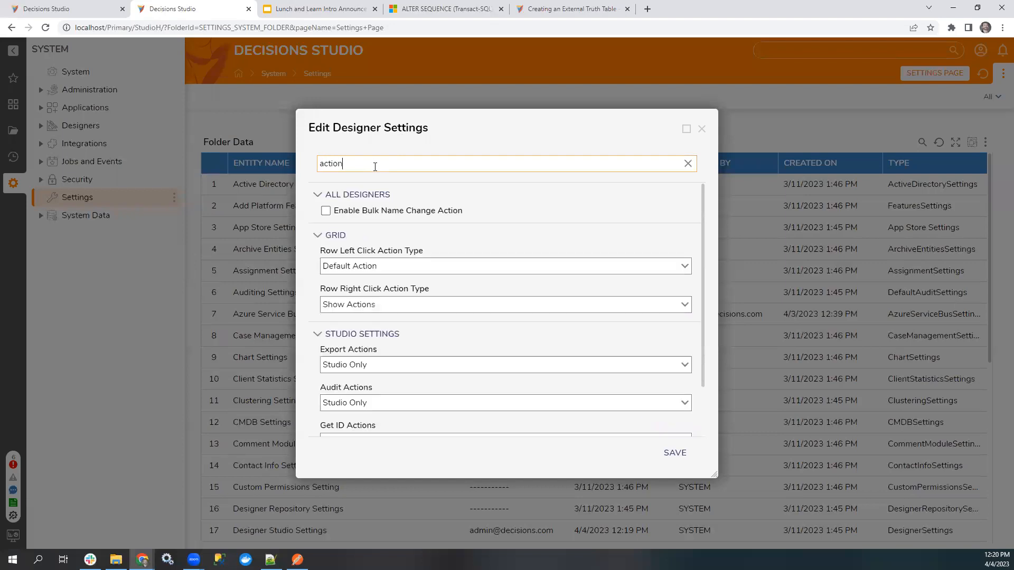
pyautogui.click(701, 130)
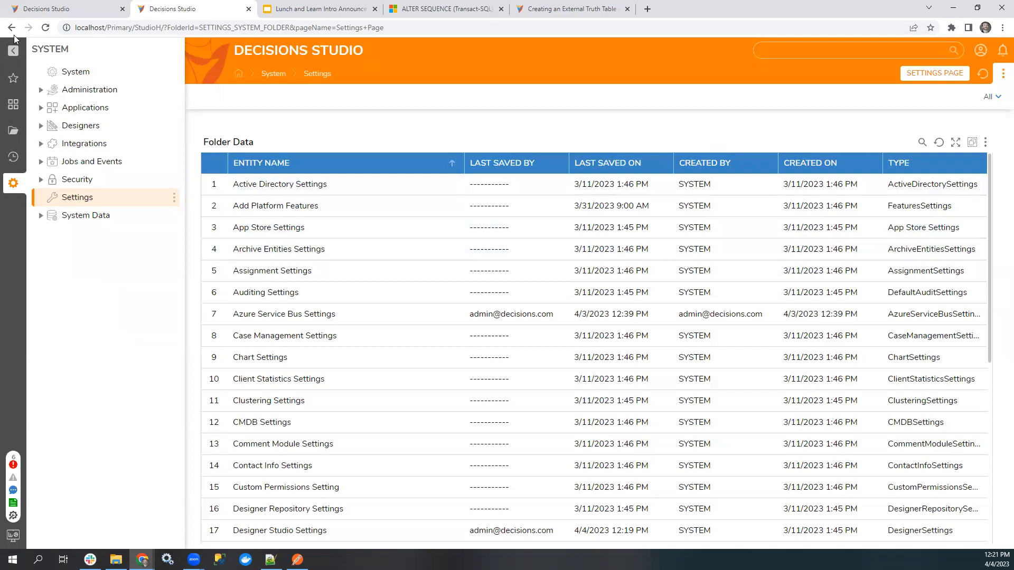
# In the first Decisions Studio tab, add the OpenURLInlineField calculated column to Report 1, and close the report designer with the changes saved.
pyautogui.click(62, 9)
pyautogui.click(996, 60)
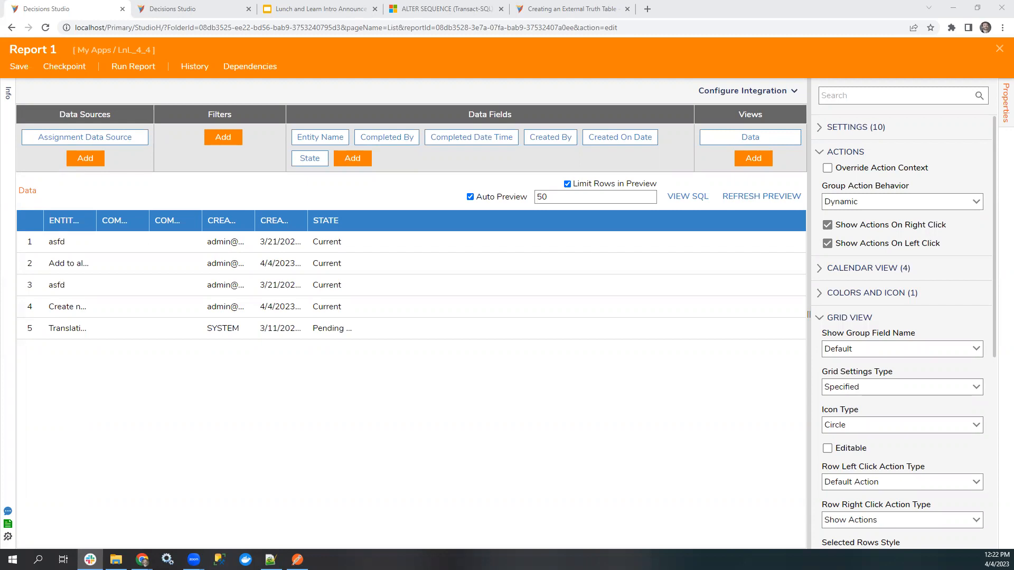
pyautogui.click(356, 161)
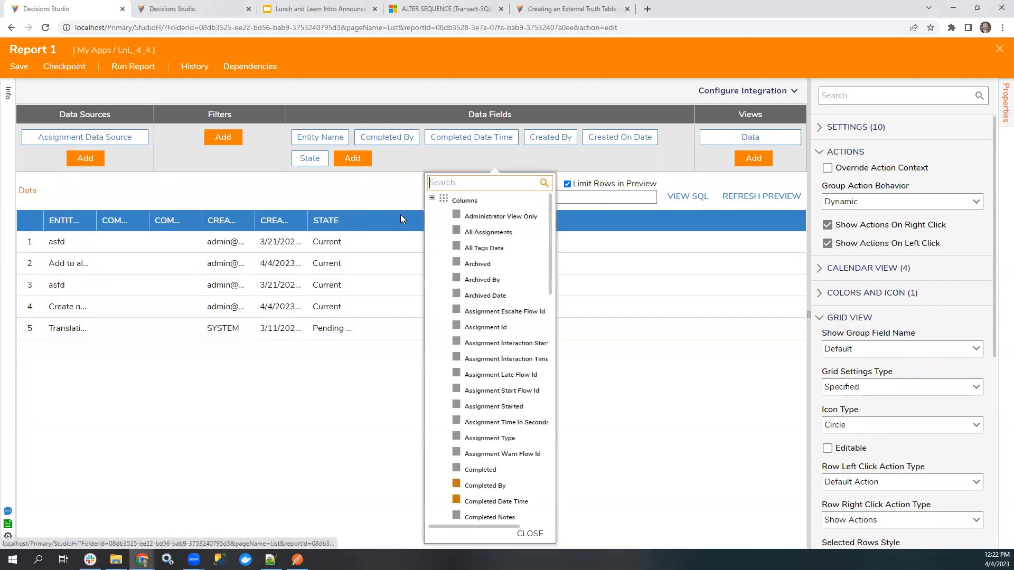
pyautogui.click(432, 199)
pyautogui.click(432, 217)
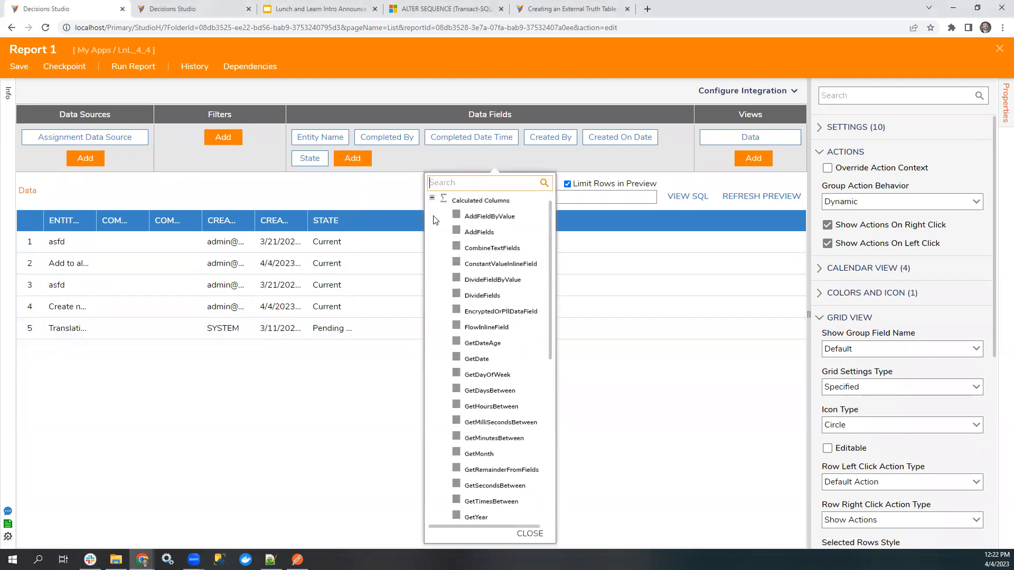
pyautogui.scroll(-3, 523, 352)
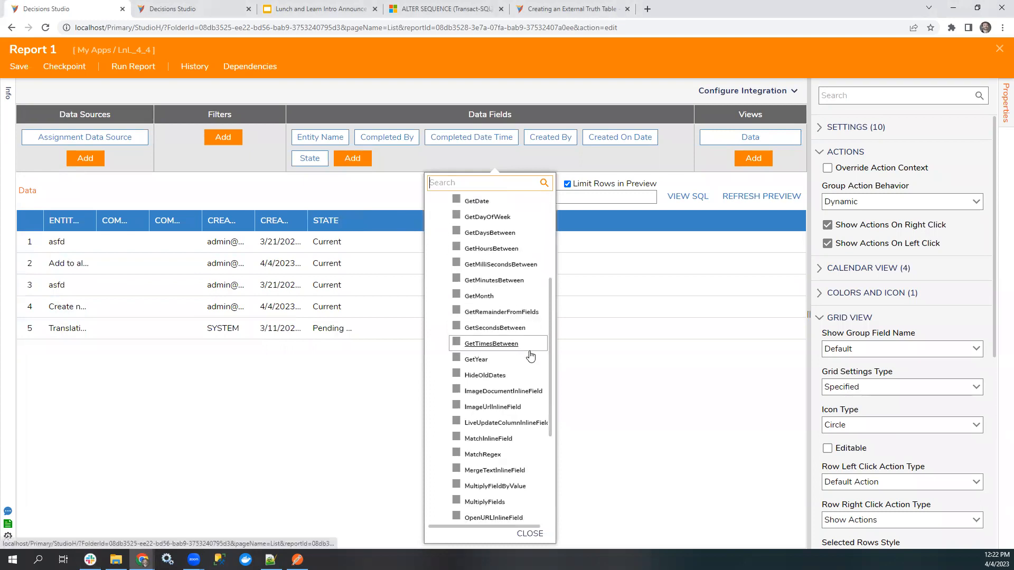
pyautogui.click(494, 516)
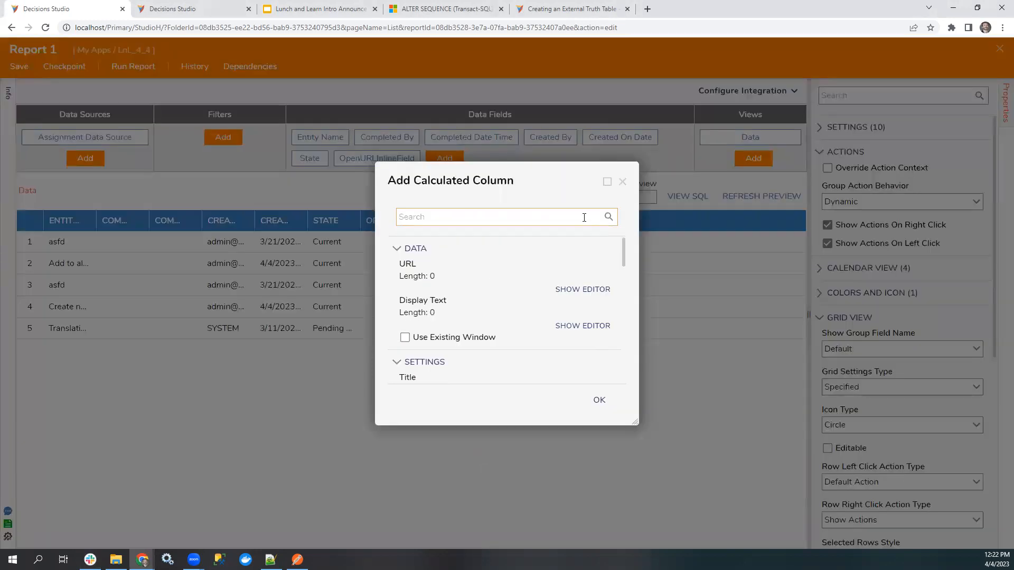
pyautogui.moveTo(499, 168); pyautogui.dragTo(318, 226)
pyautogui.click(441, 234)
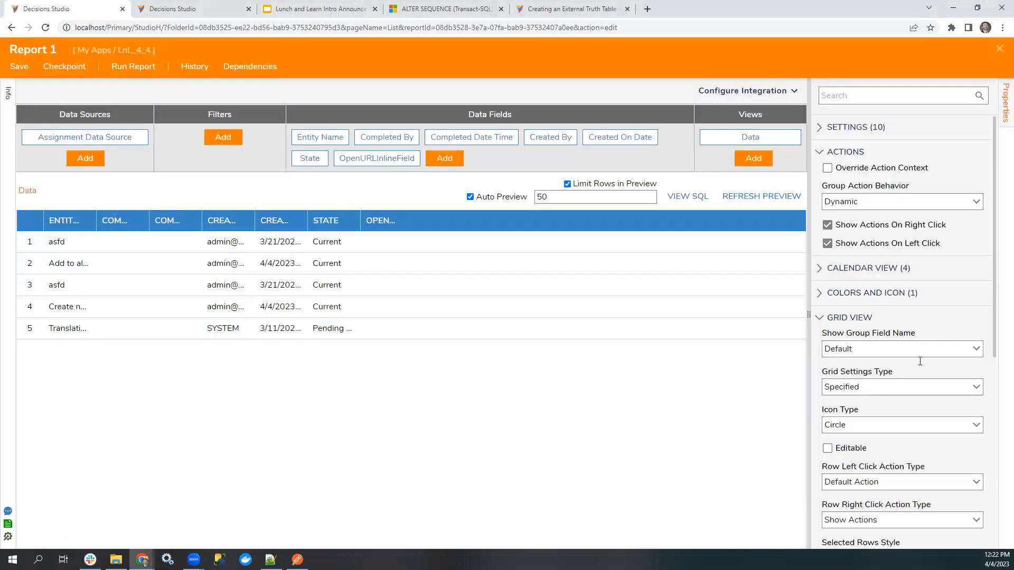
pyautogui.click(999, 48)
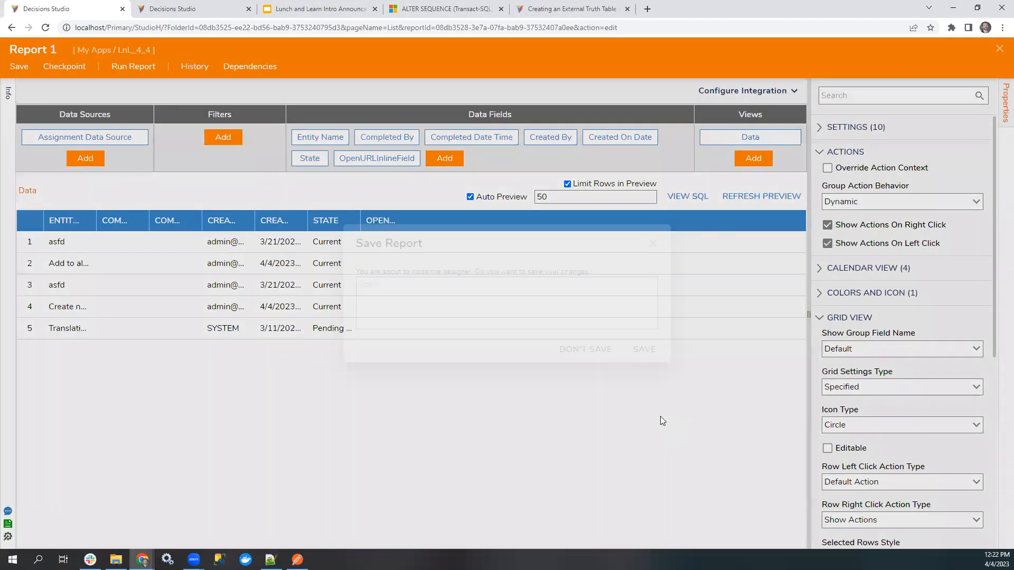
pyautogui.click(643, 349)
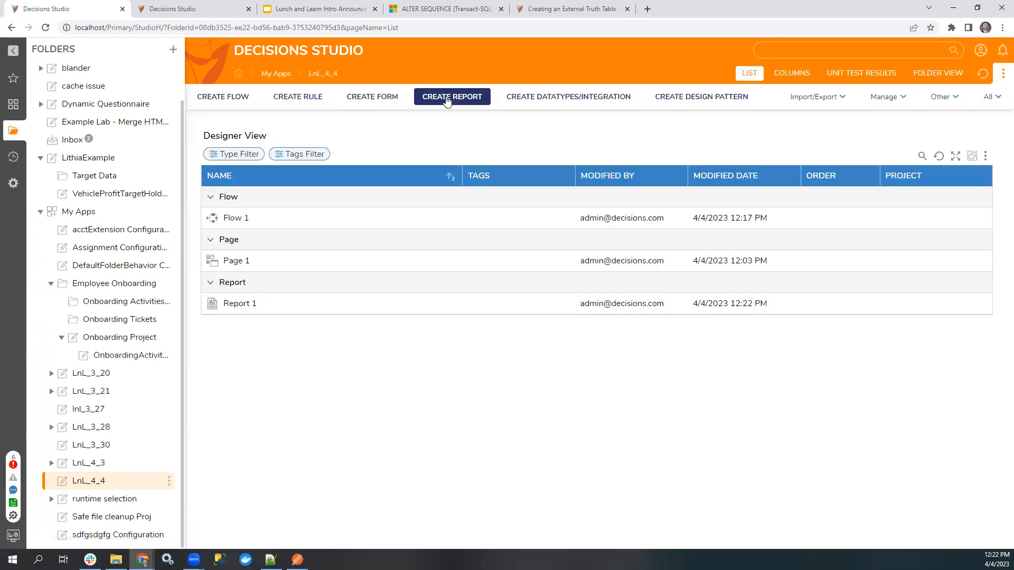
# Create a new page in the LnL_4_4 folder and place a Report Viewer in its large middle area.
pyautogui.click(447, 97)
pyautogui.click(417, 240)
pyautogui.click(575, 267)
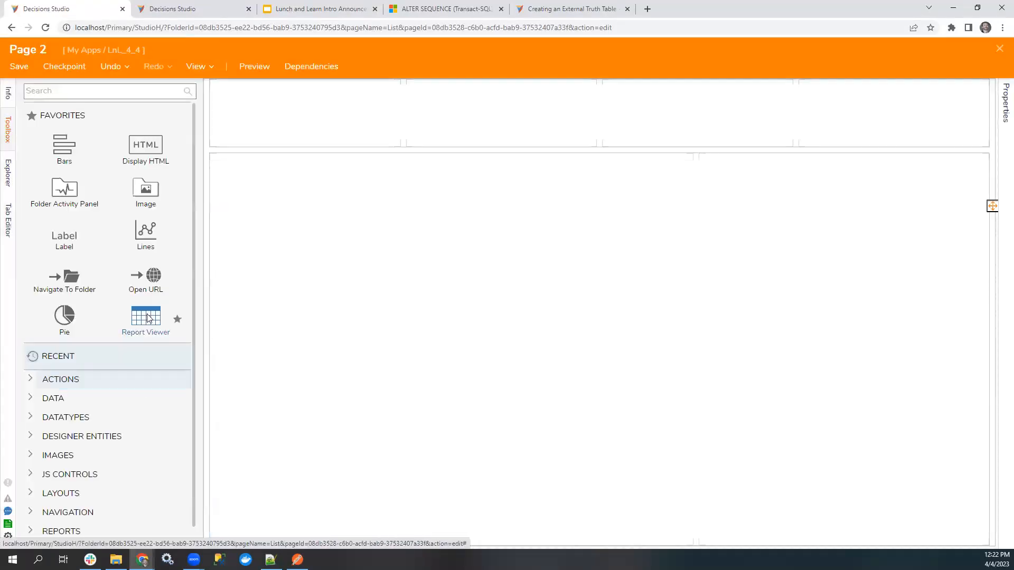
pyautogui.moveTo(146, 319); pyautogui.dragTo(369, 308)
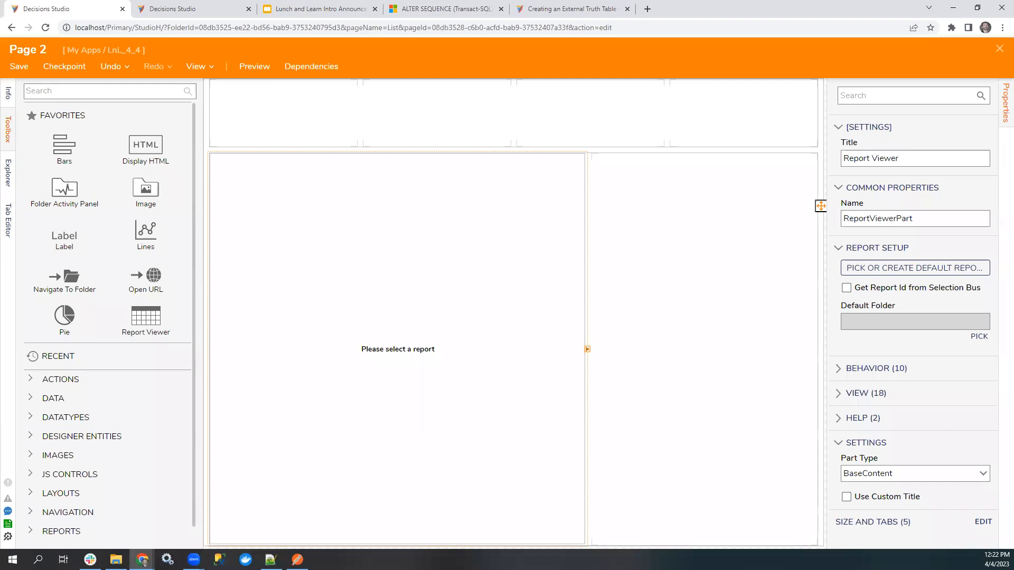
# Examine the Report Viewer's Behavior settings, including the Navigate Action choices and the action filter, grid, print, refresh and text options.
pyautogui.click(868, 369)
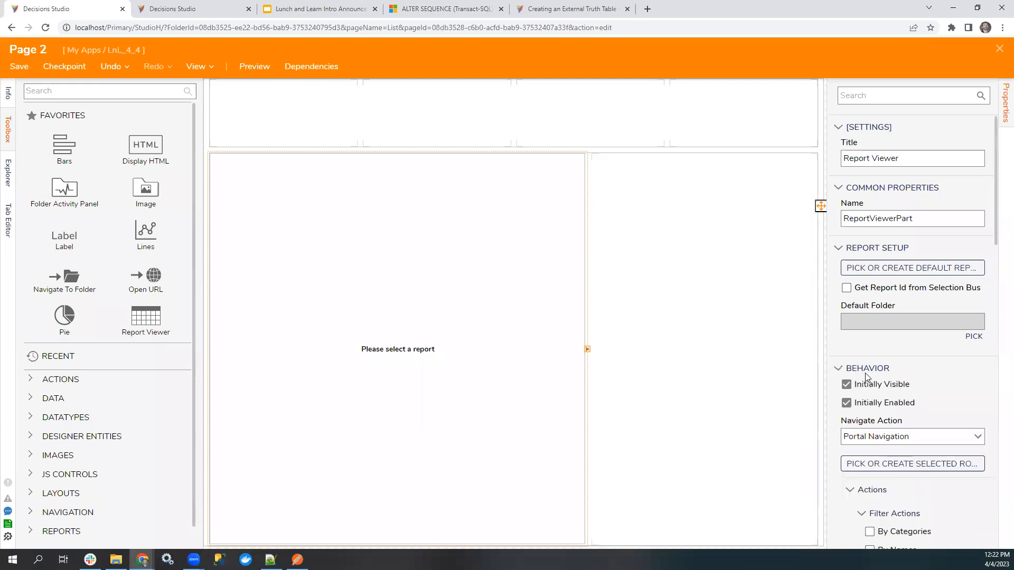
pyautogui.scroll(-3, 960, 390)
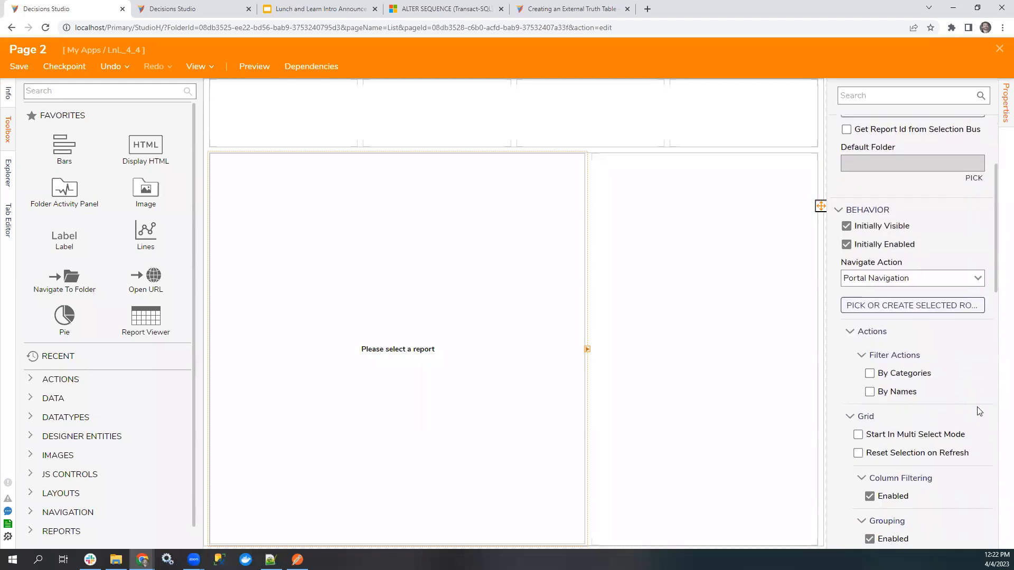
pyautogui.click(979, 280)
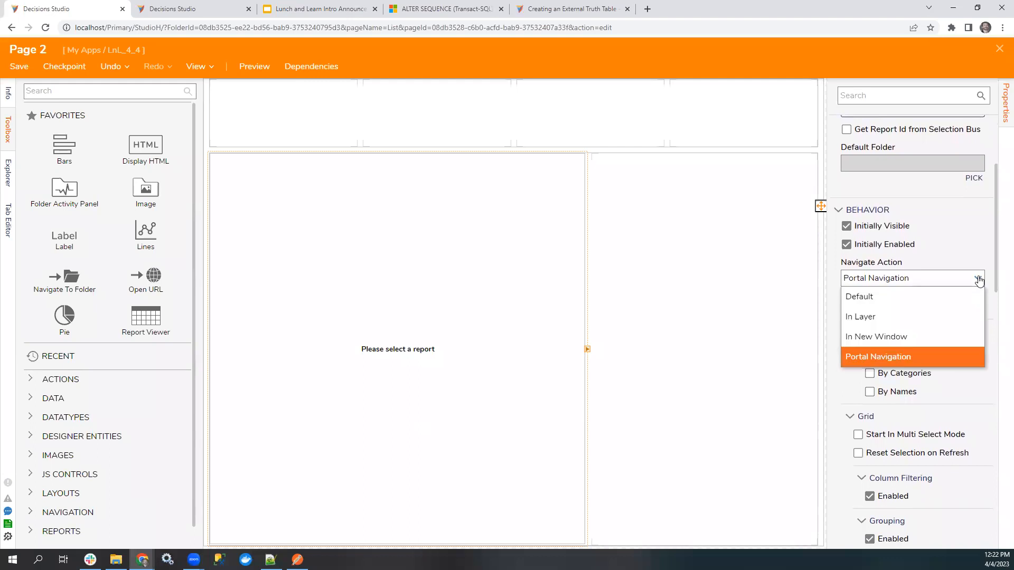
pyautogui.click(988, 248)
pyautogui.scroll(-2, 986, 369)
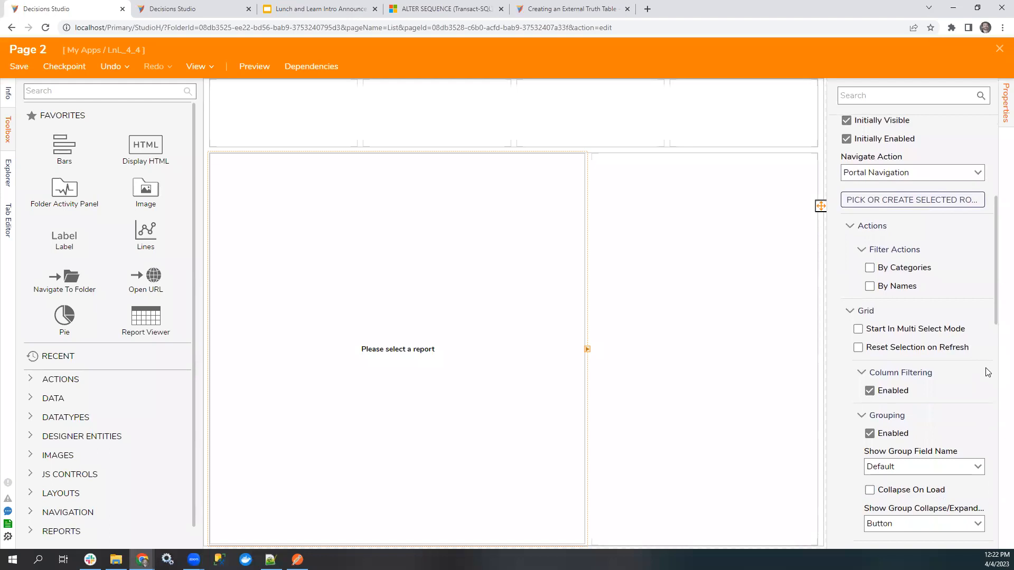
pyautogui.scroll(-4, 985, 371)
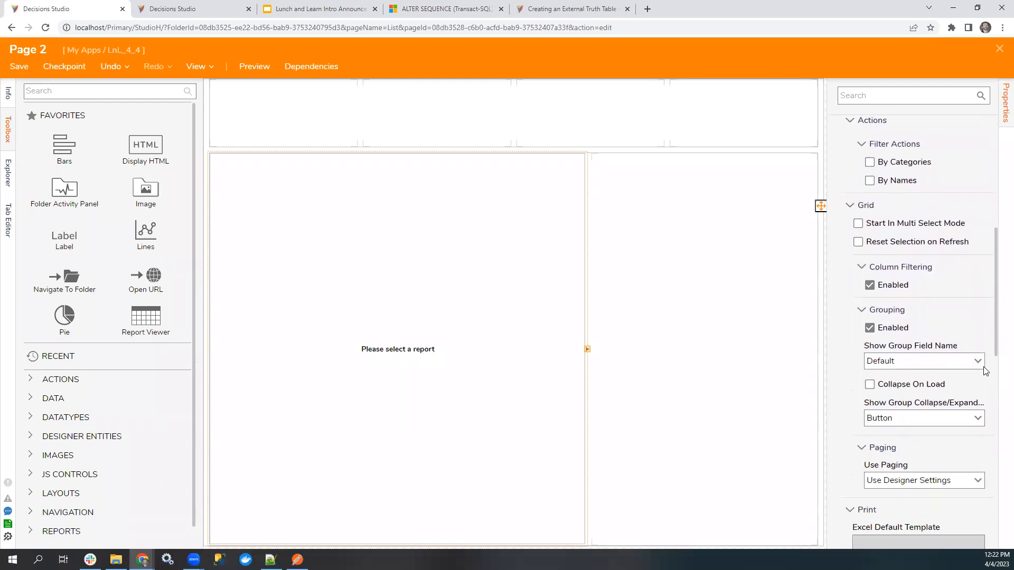
pyautogui.scroll(-6, 976, 370)
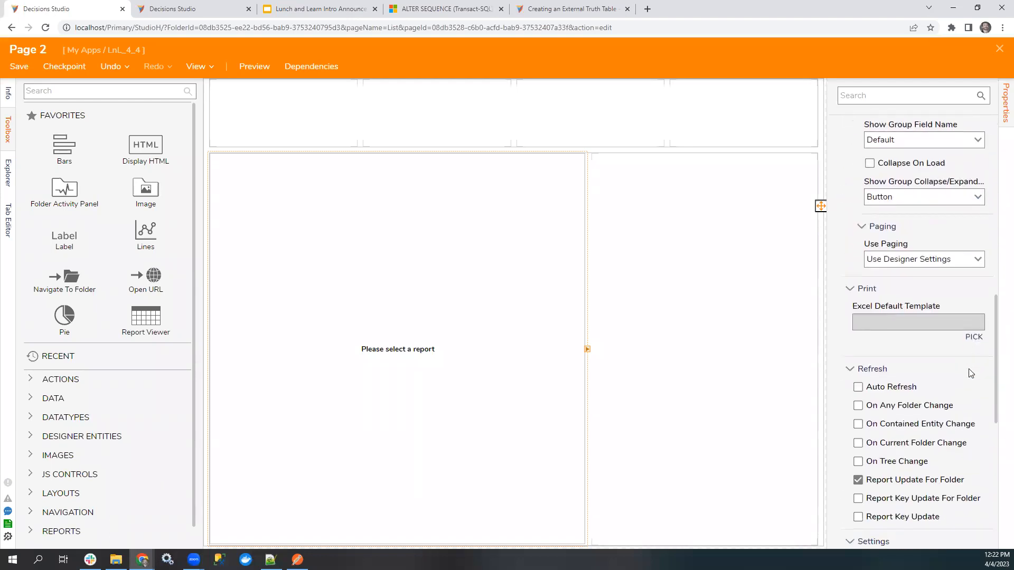
pyautogui.scroll(-1, 971, 377)
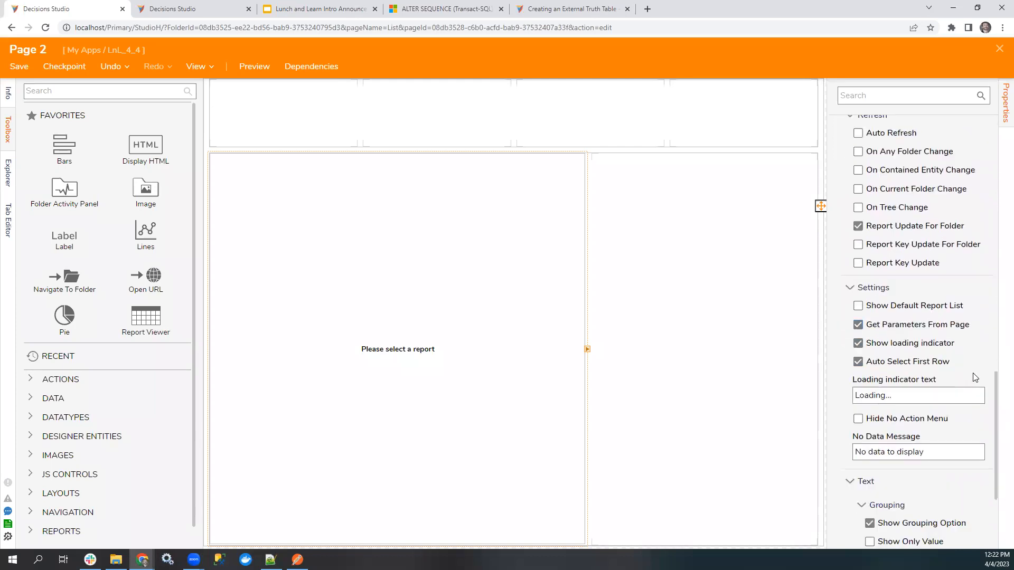
pyautogui.scroll(-3, 973, 377)
# Examine the Report Viewer's View settings, covering view modes, calendar, chart, grid and header options.
pyautogui.click(885, 416)
pyautogui.scroll(-4, 973, 420)
pyautogui.scroll(-2, 974, 422)
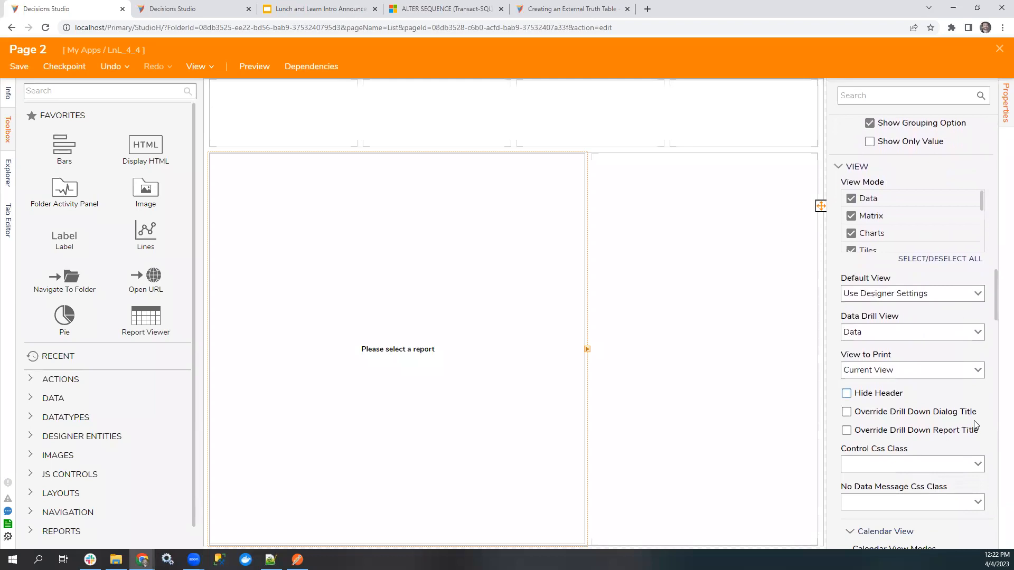
pyautogui.scroll(-3, 979, 390)
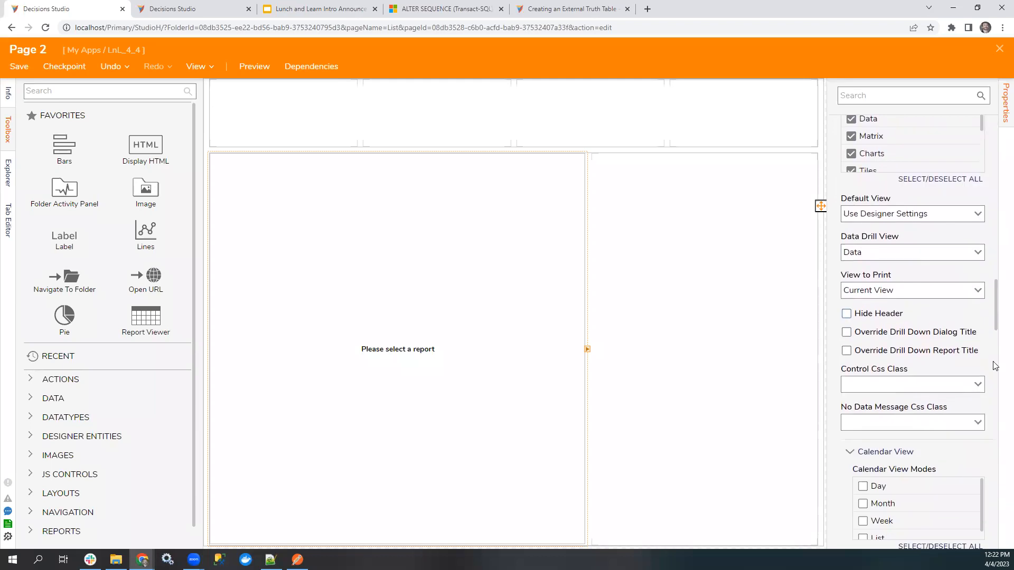
pyautogui.scroll(-5, 987, 367)
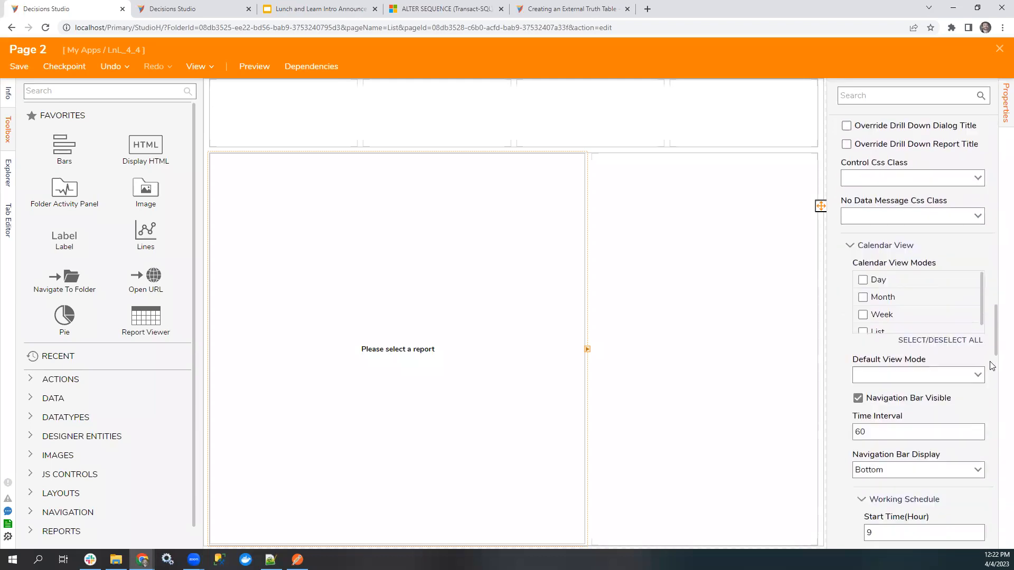
pyautogui.scroll(-1, 977, 370)
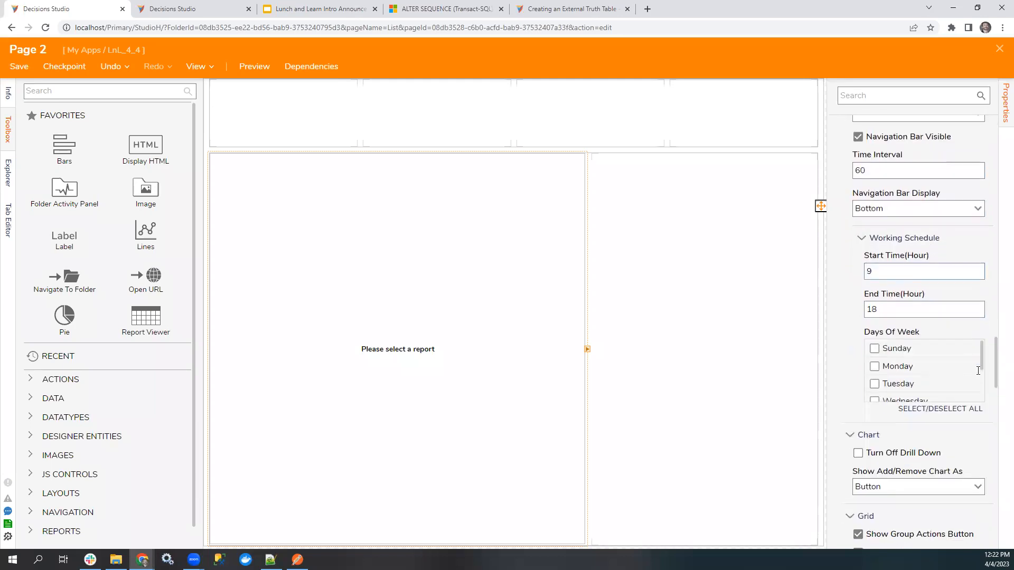
pyautogui.scroll(-2, 977, 371)
pyautogui.scroll(-1, 978, 433)
pyautogui.scroll(-2, 976, 427)
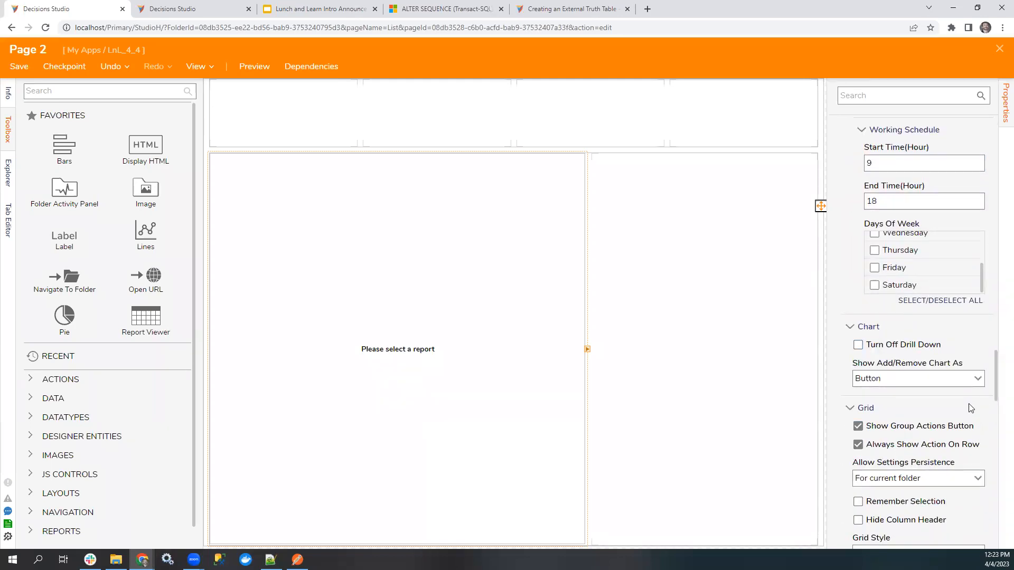
pyautogui.scroll(-1, 969, 411)
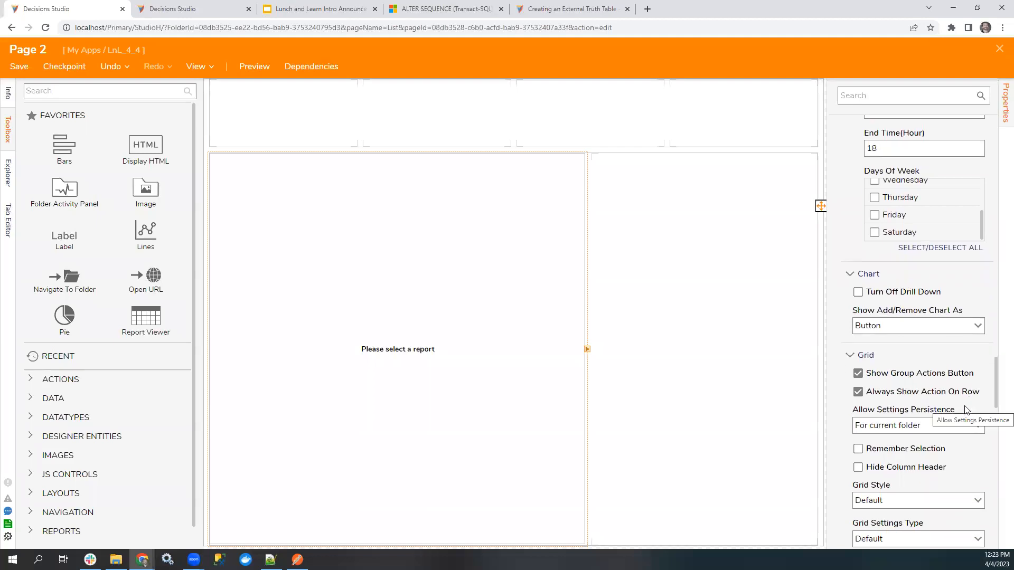
pyautogui.scroll(-2, 975, 393)
pyautogui.scroll(-2, 977, 391)
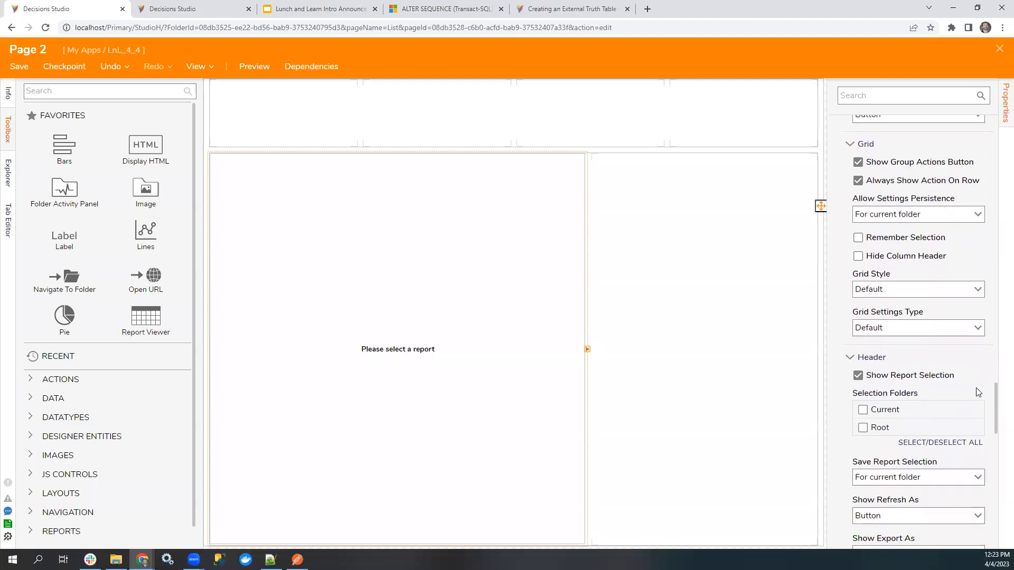
pyautogui.scroll(-5, 974, 364)
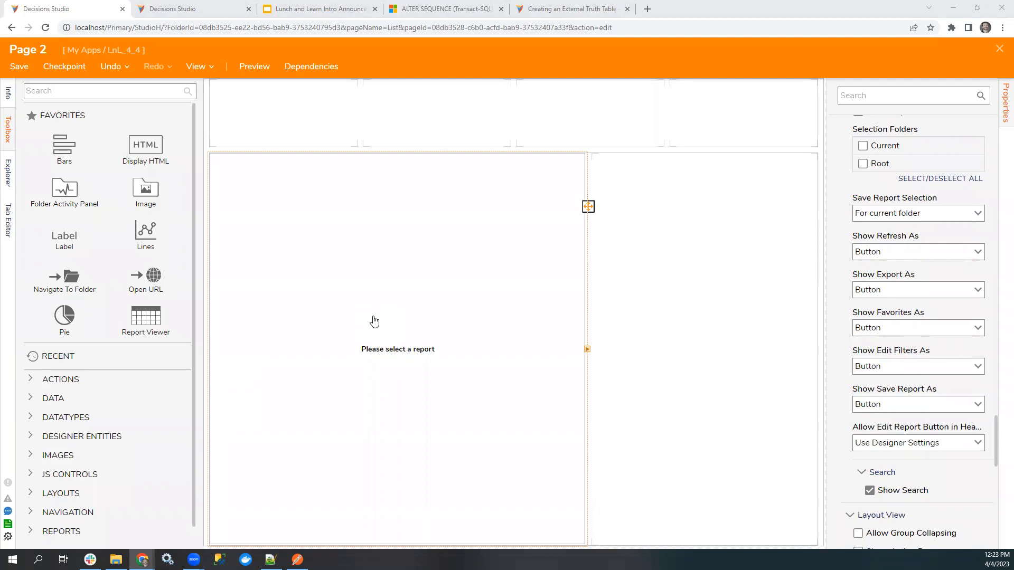
# Close the page designer and save the new page.
pyautogui.click(194, 13)
pyautogui.click(66, 7)
pyautogui.click(1000, 49)
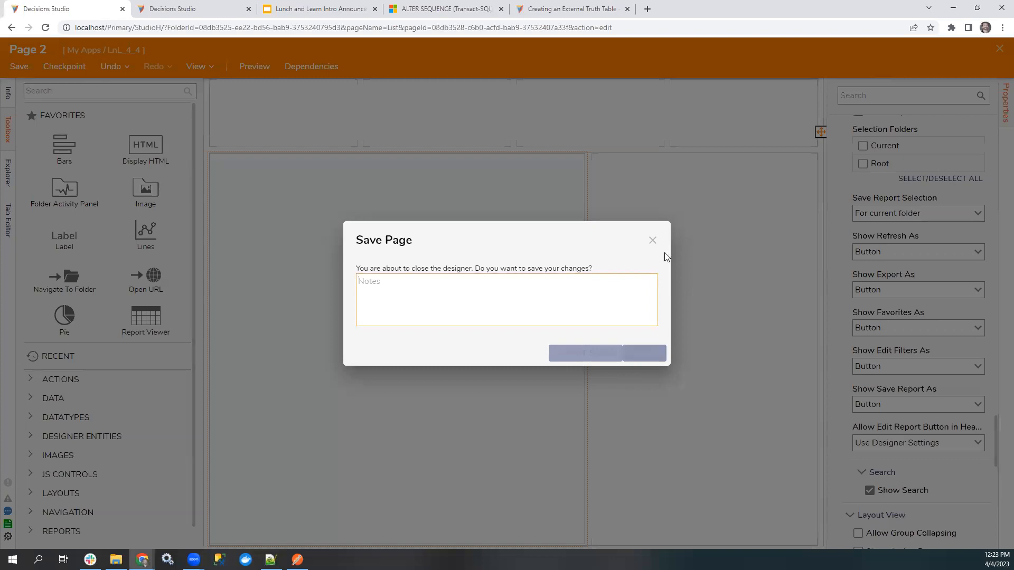
pyautogui.click(641, 352)
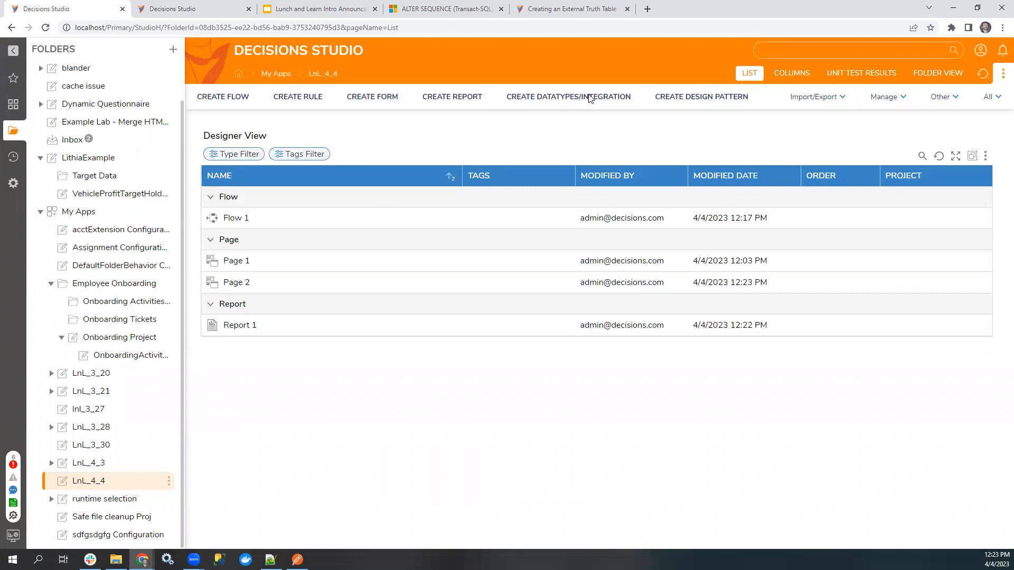
# Add an entity configuration extension for the Assignment type (DecisionsFramework.ServiceLayer.Services.Assignments.Assignment) to the LnL_4_4 folder.
pyautogui.click(571, 99)
pyautogui.click(271, 220)
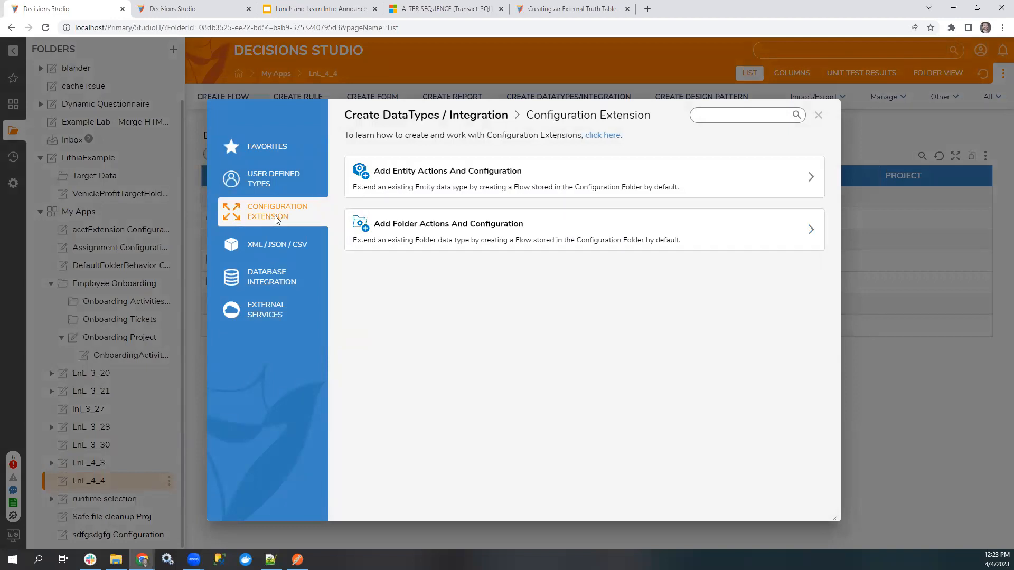
pyautogui.click(441, 181)
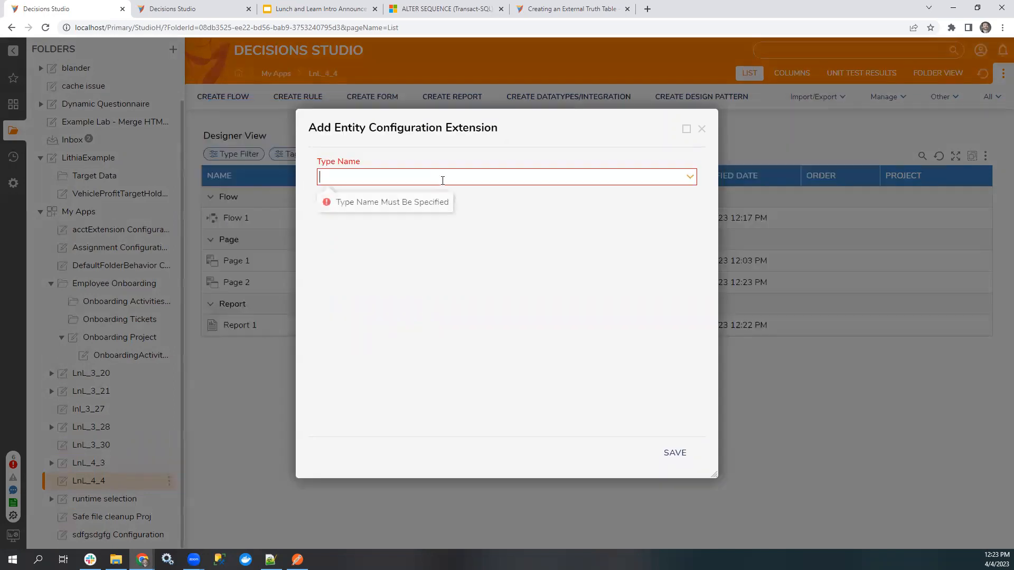
pyautogui.write('assignment')
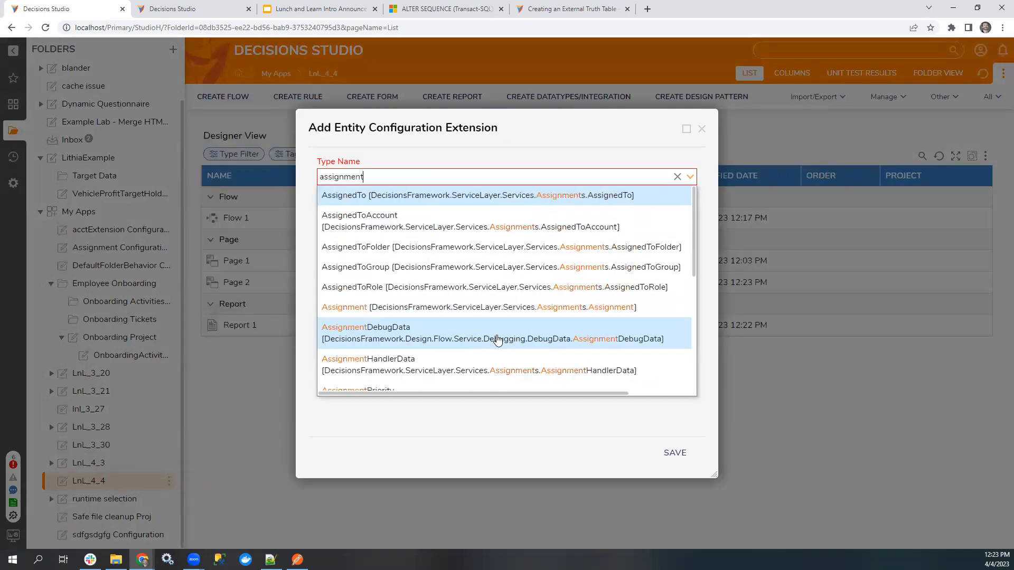
pyautogui.click(370, 308)
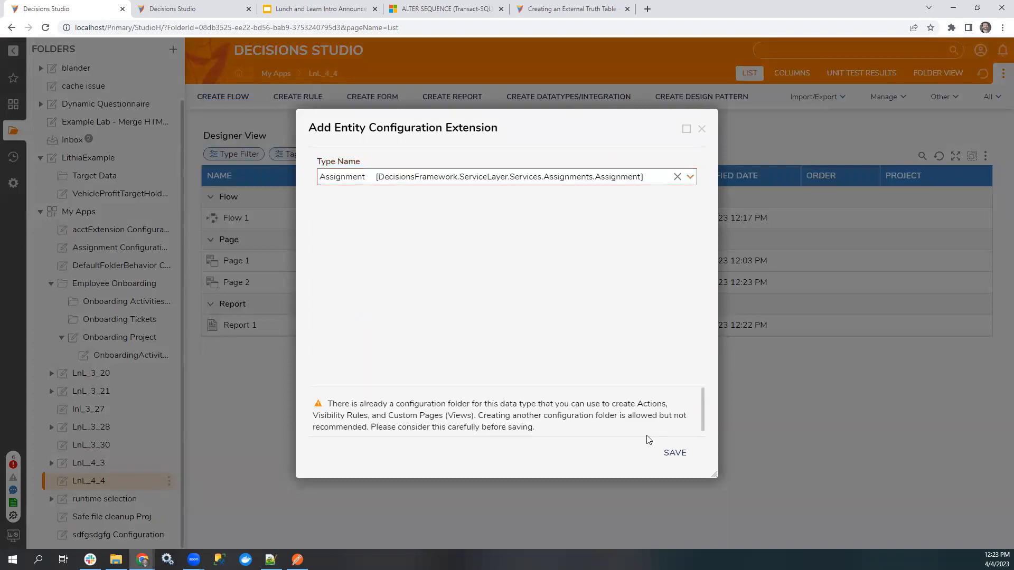
pyautogui.click(675, 453)
# Open the new Assignment configuration extension folder under LnL_4_4 and review its Entity Events and User Actions options.
pyautogui.scroll(-1, 124, 464)
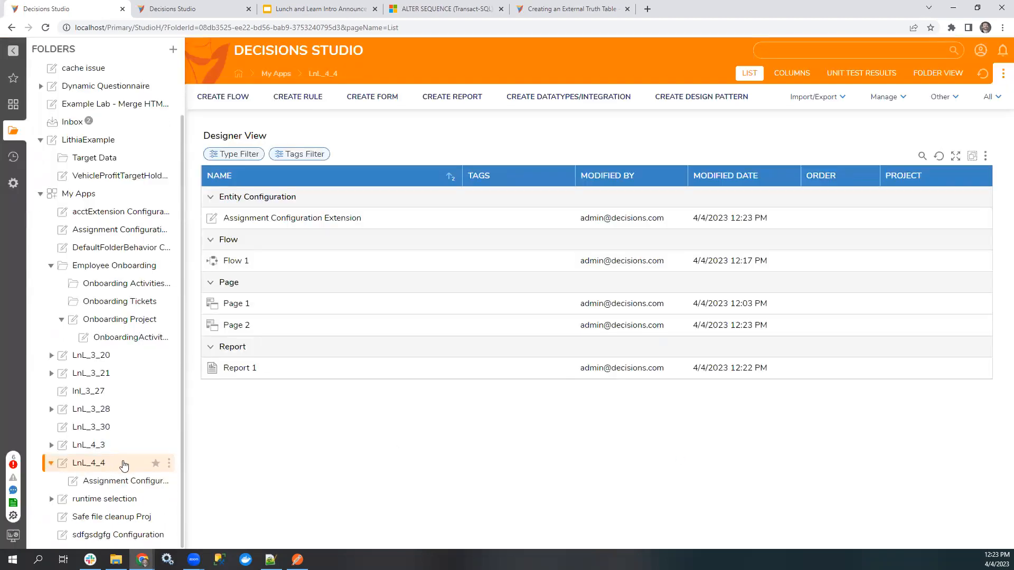
pyautogui.click(119, 481)
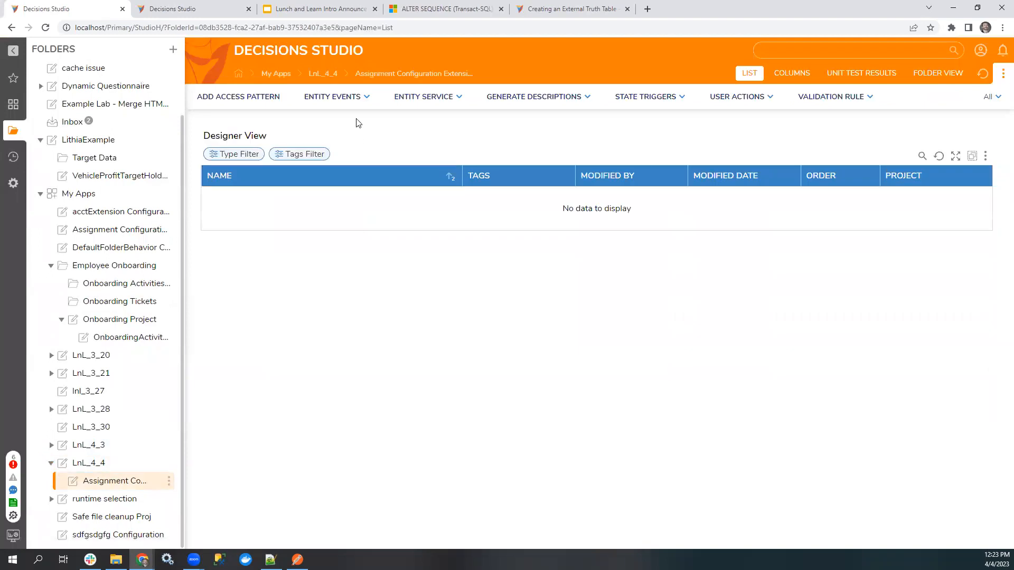
pyautogui.click(354, 101)
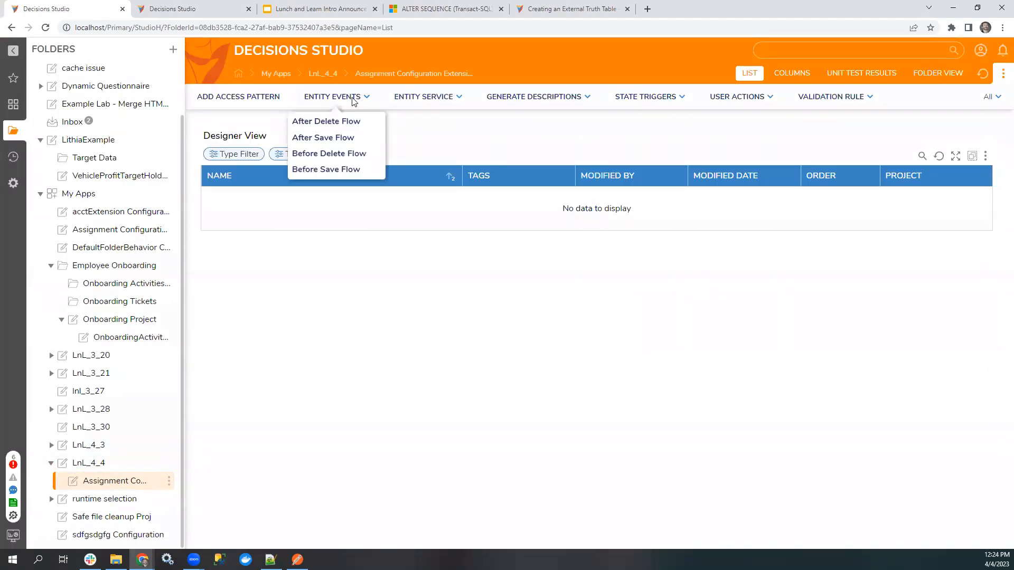
pyautogui.click(741, 101)
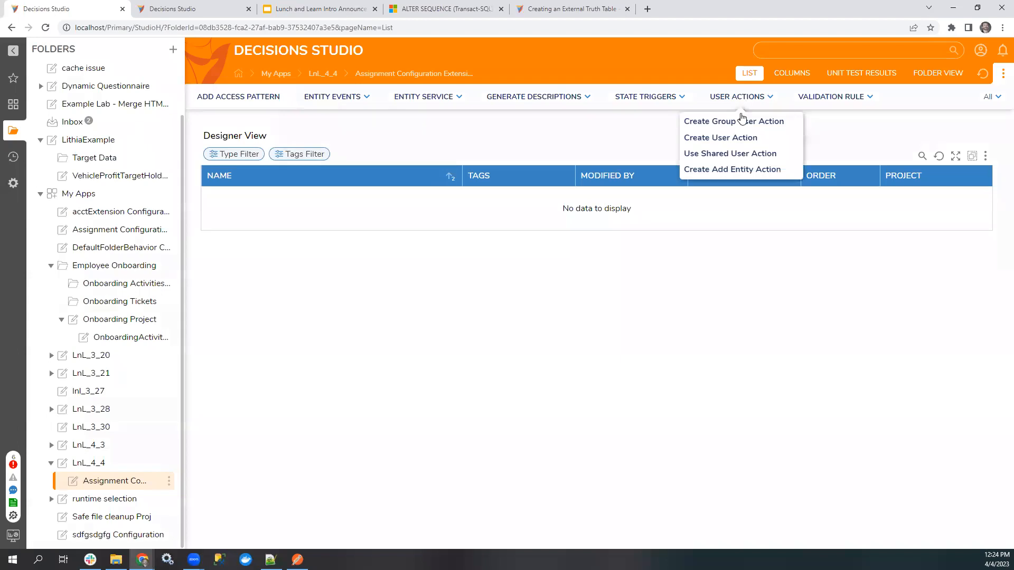
# Create a user action flow in the Assignment Configuration Extension folder and enable Is Default Grid Action for it.
pyautogui.click(733, 136)
pyautogui.click(678, 453)
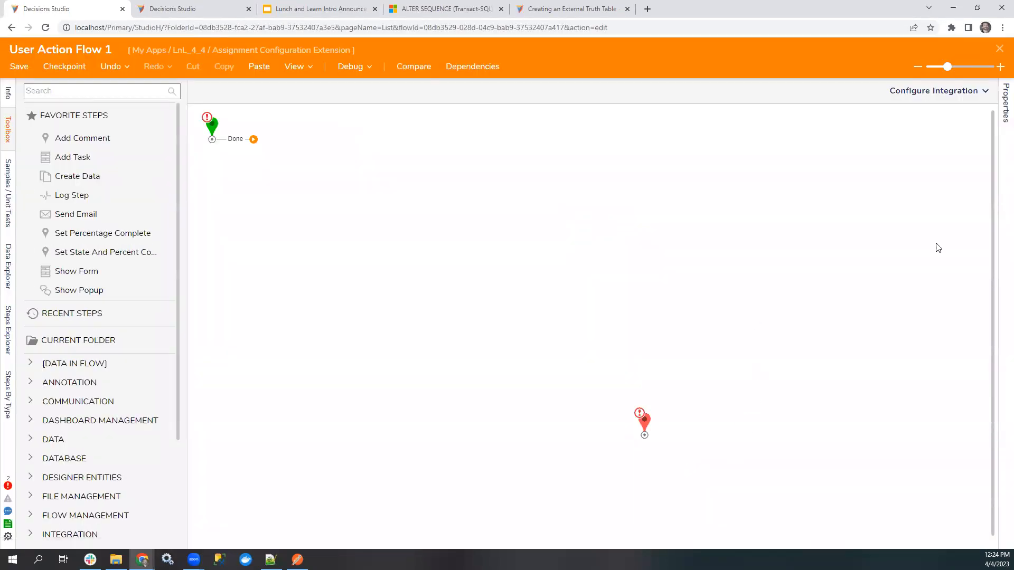
pyautogui.click(1004, 108)
pyautogui.click(847, 298)
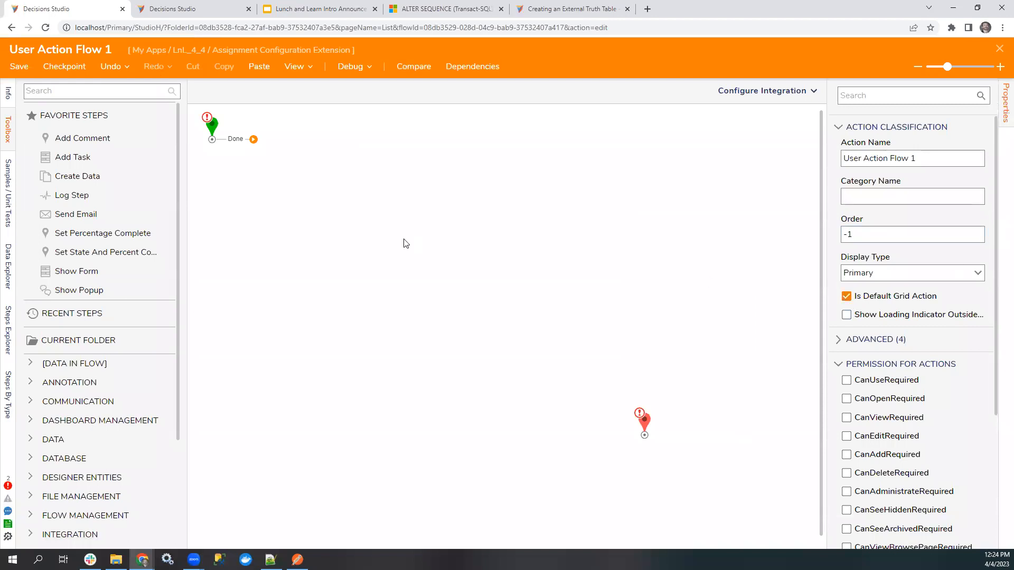
# Add an End Form Session step to the flow and connect the start step's Done outcome to it.
pyautogui.click(77, 85)
pyautogui.write('end form')
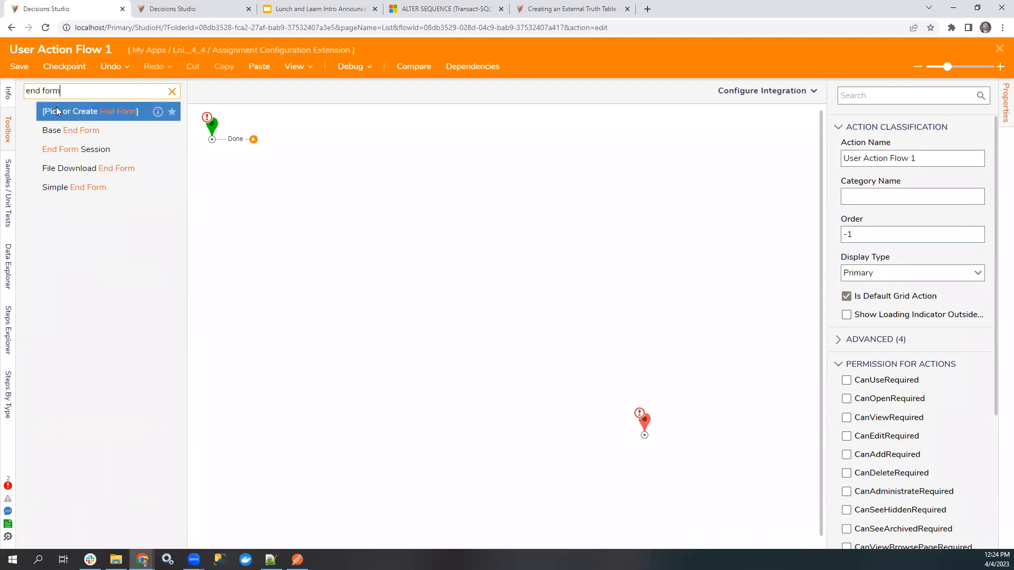
pyautogui.moveTo(251, 207); pyautogui.dragTo(312, 206)
pyautogui.moveTo(253, 139); pyautogui.dragTo(302, 213)
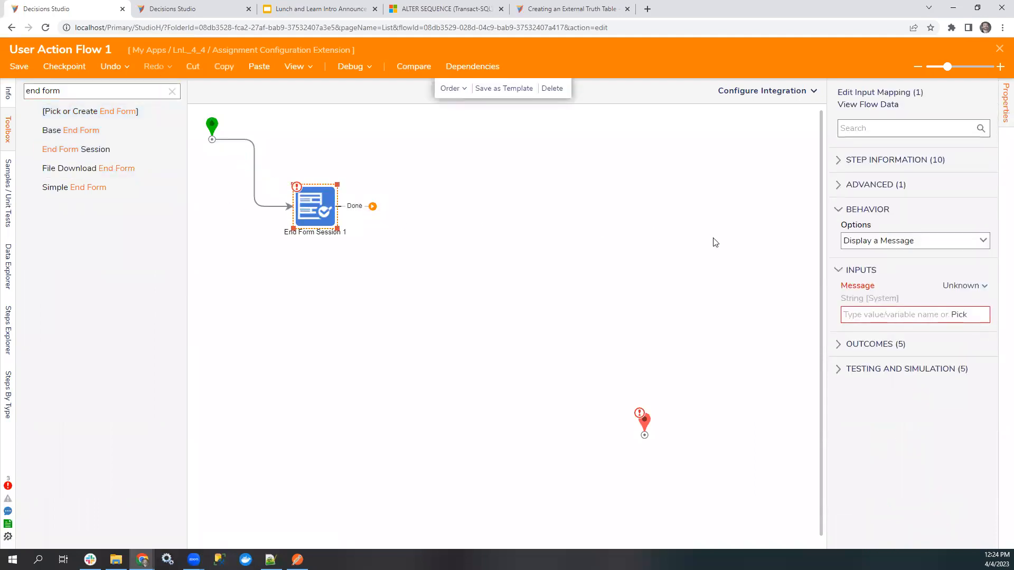
# Set the End Form Session step's behavior to Open Url and map its URL input with Merge Plain Text.
pyautogui.click(981, 241)
pyautogui.click(887, 339)
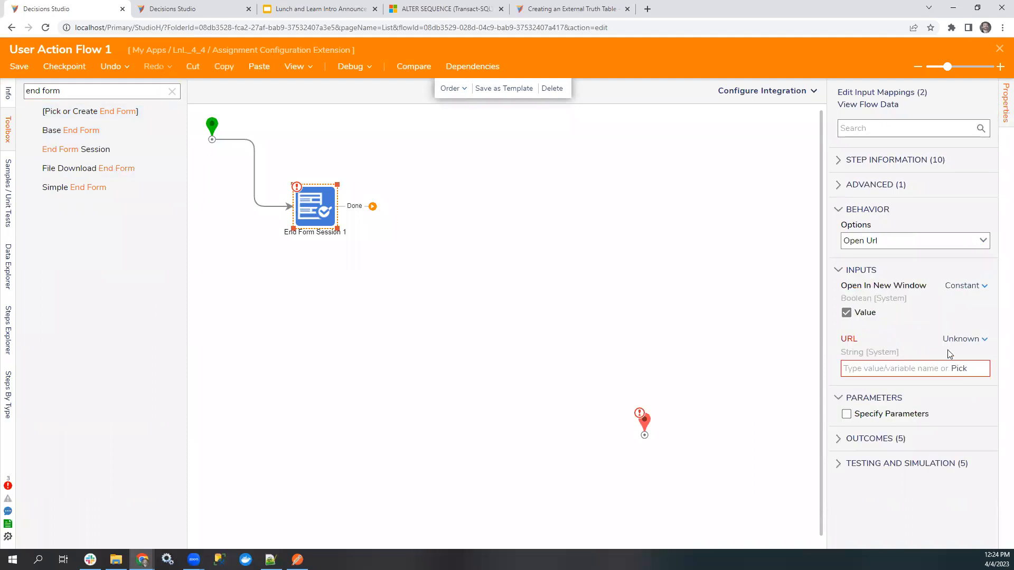
pyautogui.click(962, 339)
pyautogui.click(916, 380)
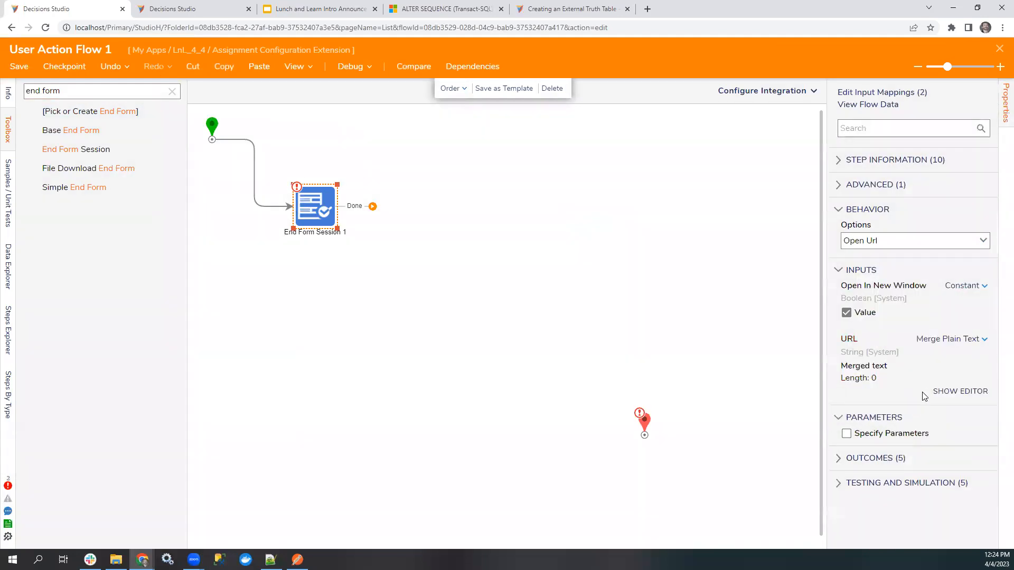
# Insert the Assignment entity's URL field into the merged text for the URL input and save it.
pyautogui.click(953, 391)
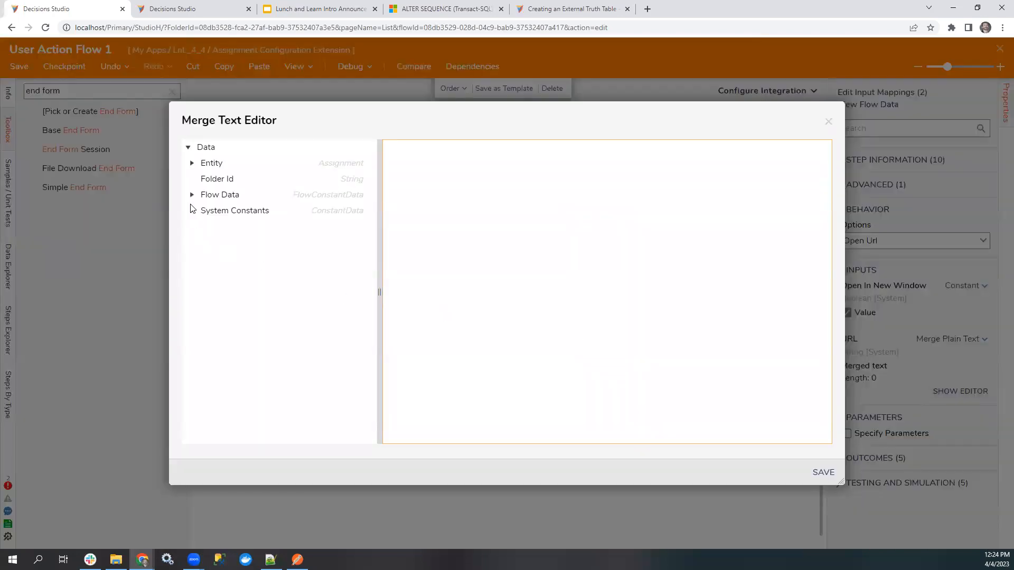
pyautogui.click(192, 162)
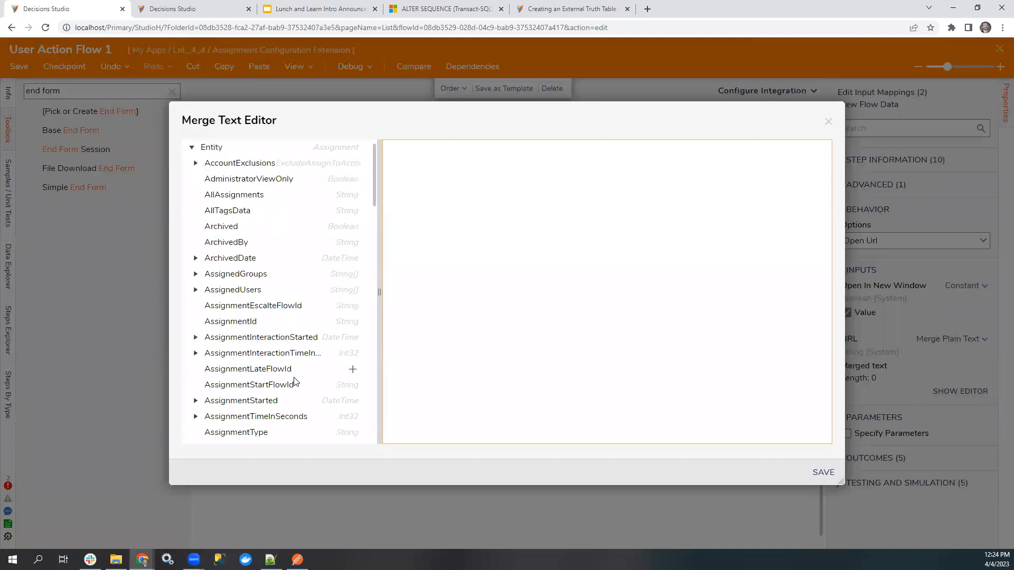
pyautogui.hotkey('ctrl', 'f')
pyautogui.write('u')
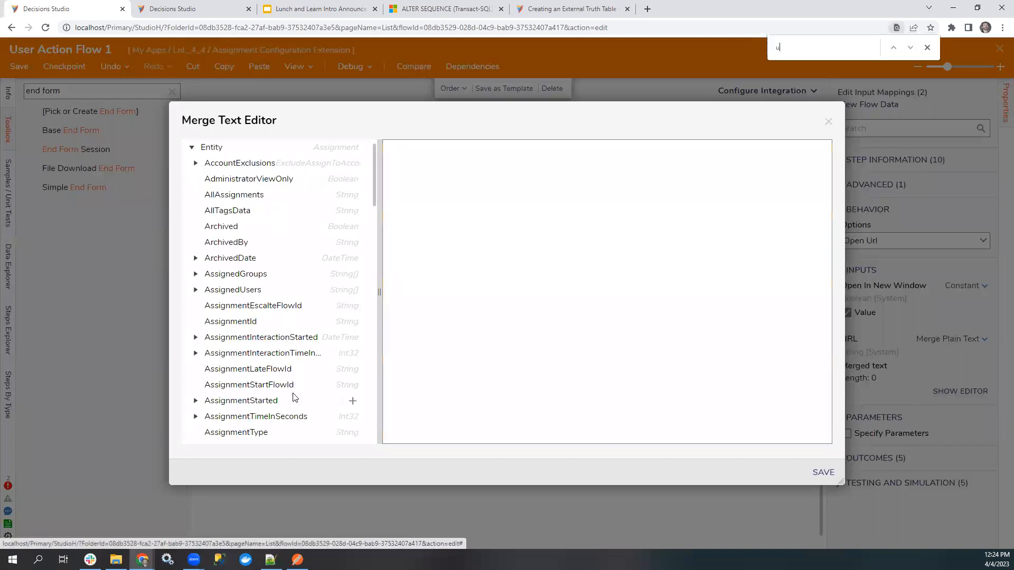
pyautogui.write('rkll')
pyautogui.scroll(-8, 263, 285)
pyautogui.scroll(-10, 263, 285)
pyautogui.click(911, 49)
pyautogui.click(911, 49)
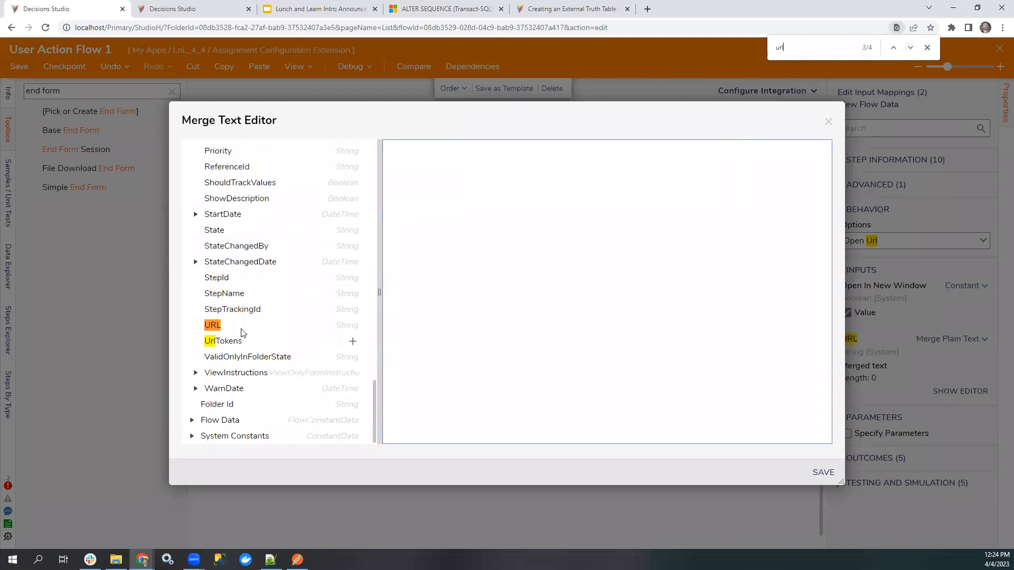
pyautogui.click(353, 327)
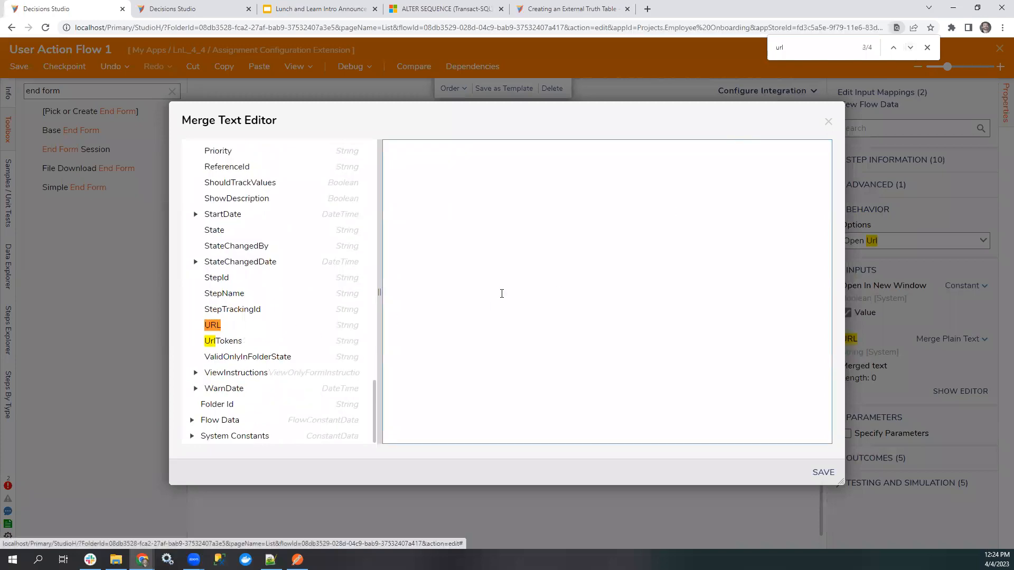
pyautogui.scroll(1, 327, 325)
pyautogui.click(353, 379)
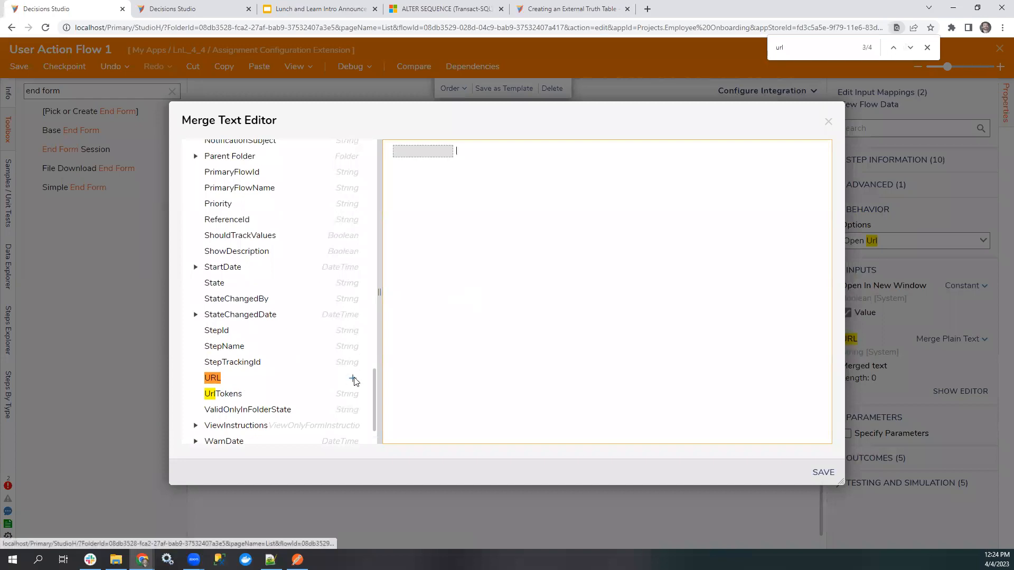
pyautogui.click(823, 472)
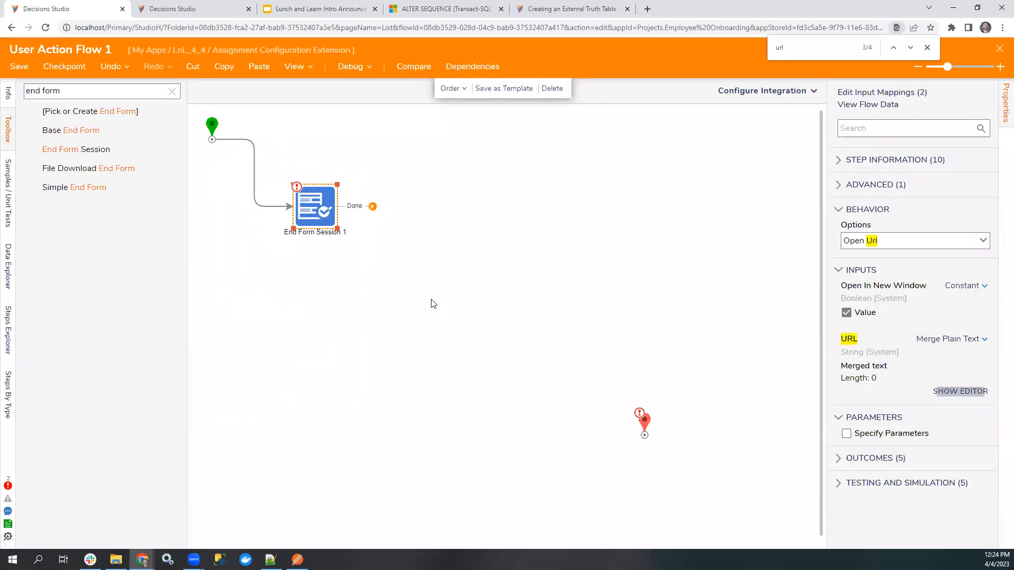
# Connect the End Form Session step's Done outcome to the end step, then close and save the flow.
pyautogui.moveTo(373, 207); pyautogui.dragTo(653, 432)
pyautogui.click(597, 283)
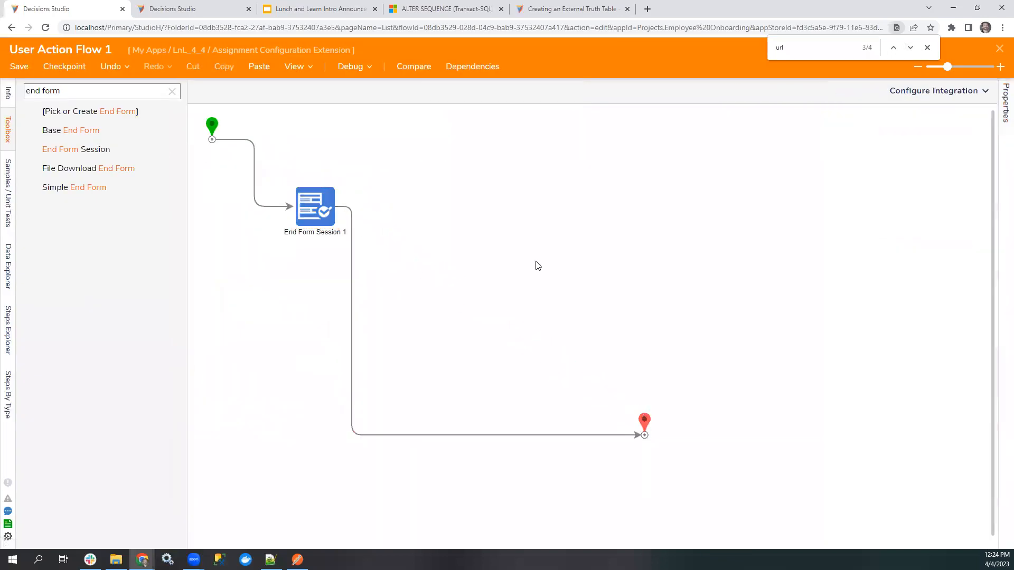
pyautogui.click(308, 207)
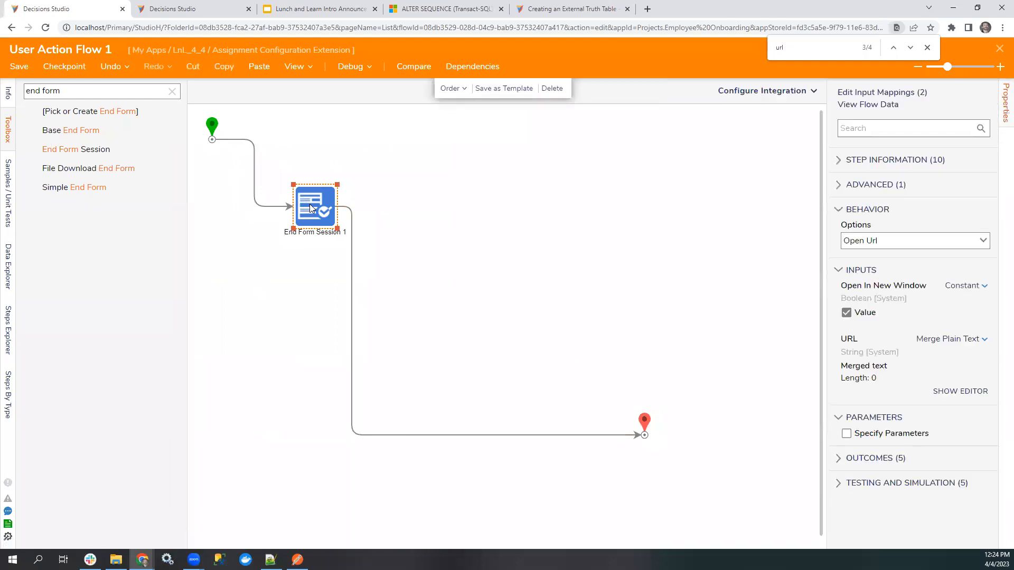
pyautogui.click(999, 48)
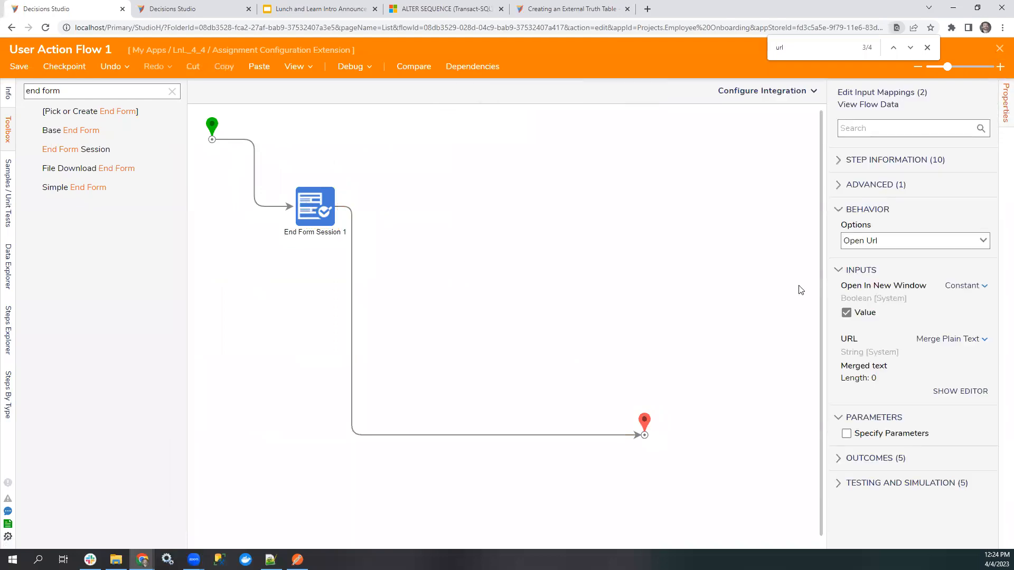
pyautogui.click(642, 352)
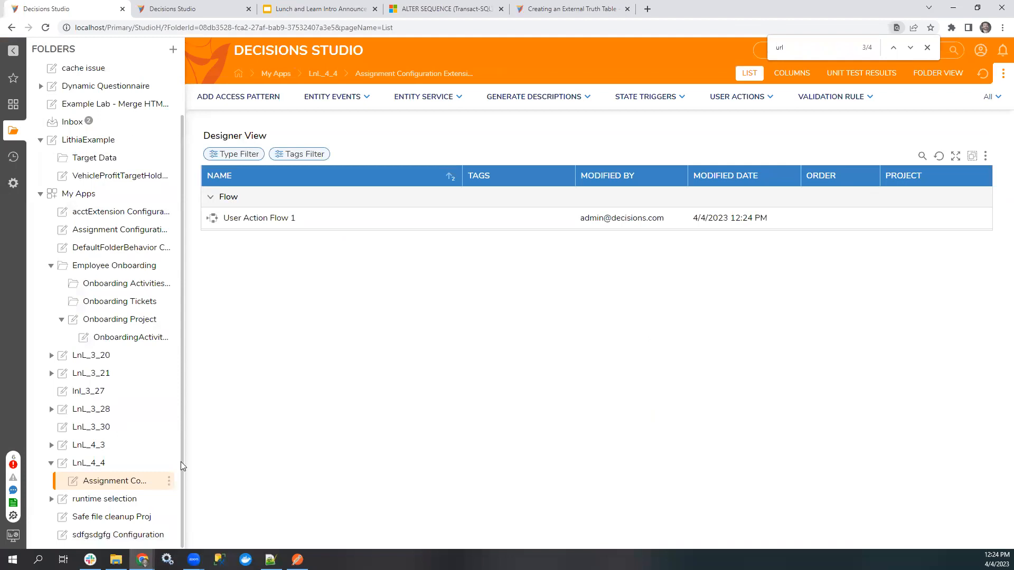
# Run Report 1 from the LnL_4_4 folder and test the row action on the fourth assignment, then close the report.
pyautogui.click(85, 462)
pyautogui.click(227, 369)
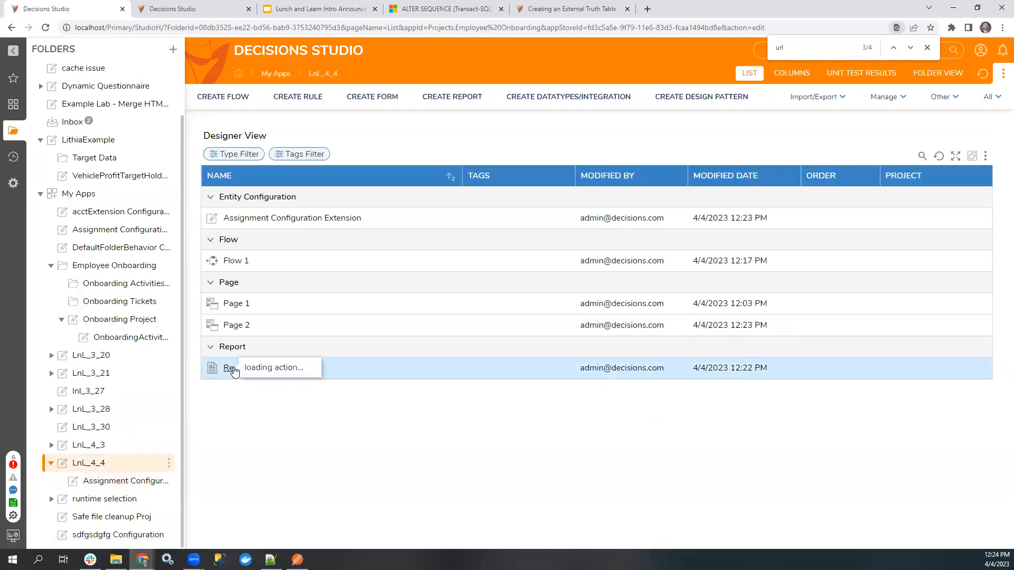
pyautogui.click(265, 312)
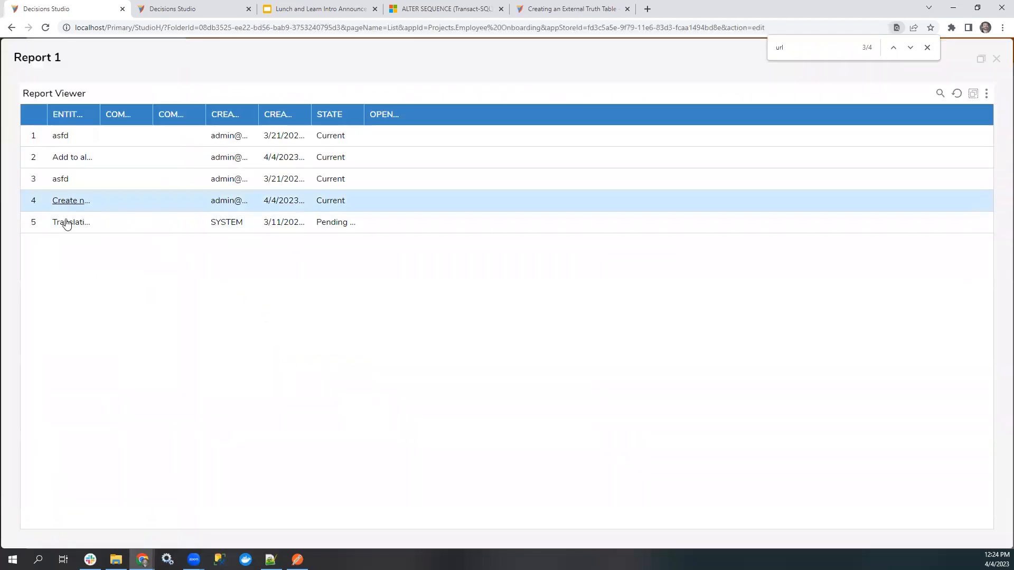
pyautogui.click(69, 202)
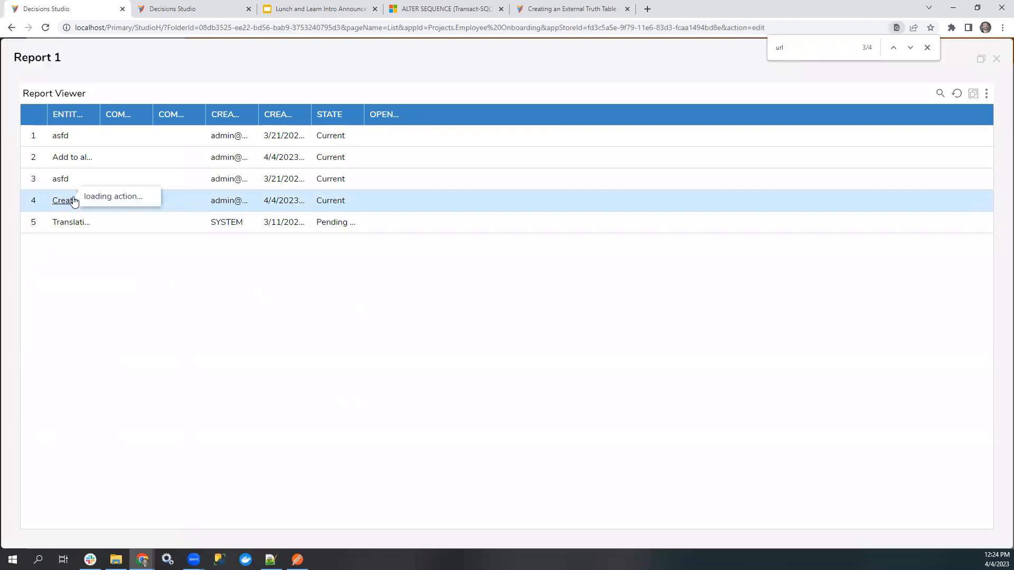
pyautogui.click(69, 339)
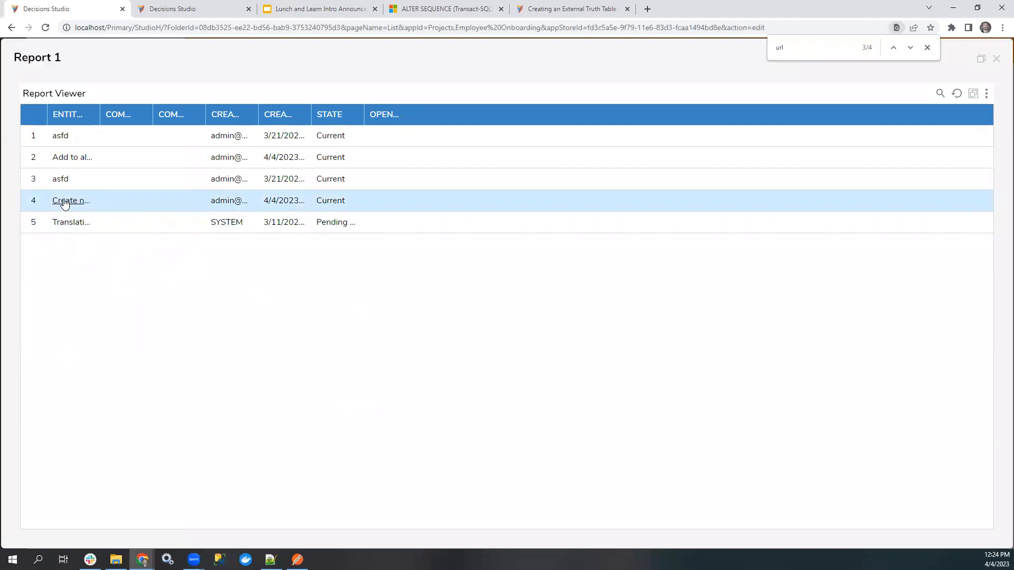
pyautogui.click(116, 208)
pyautogui.click(369, 222)
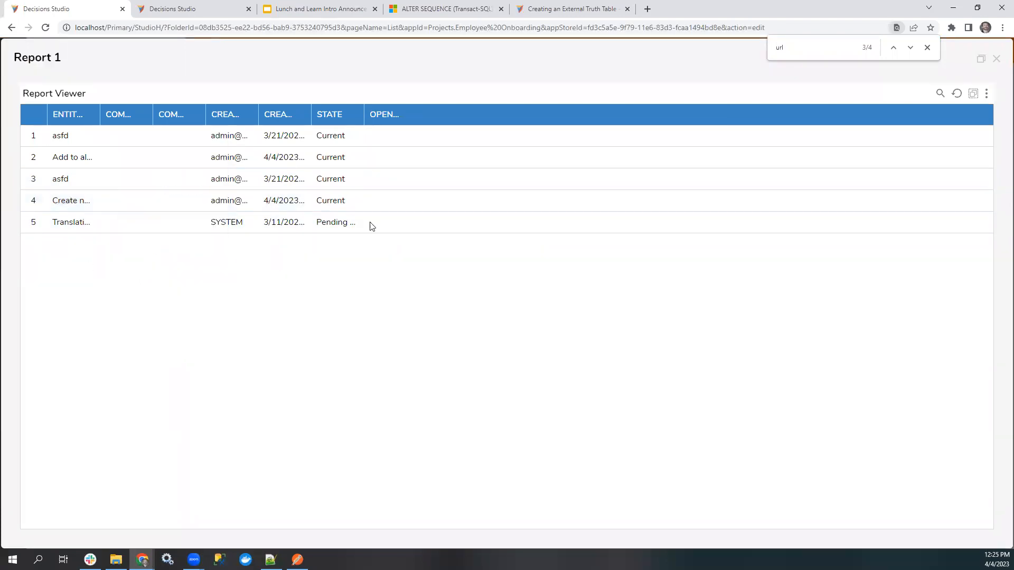
pyautogui.click(997, 60)
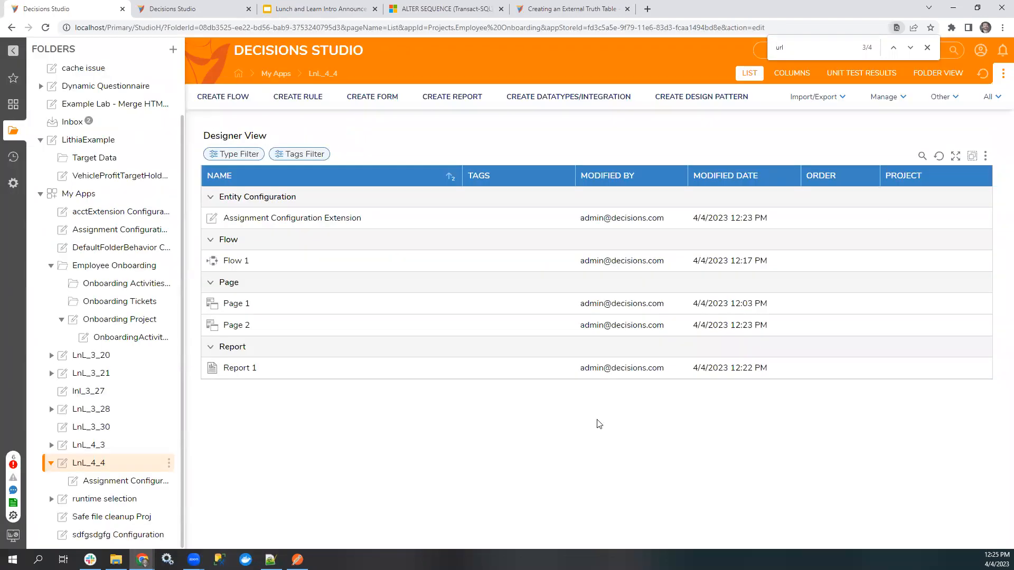
# Create a new report in the LnL_4_4 folder with Assignment Data Source as its data source.
pyautogui.click(100, 481)
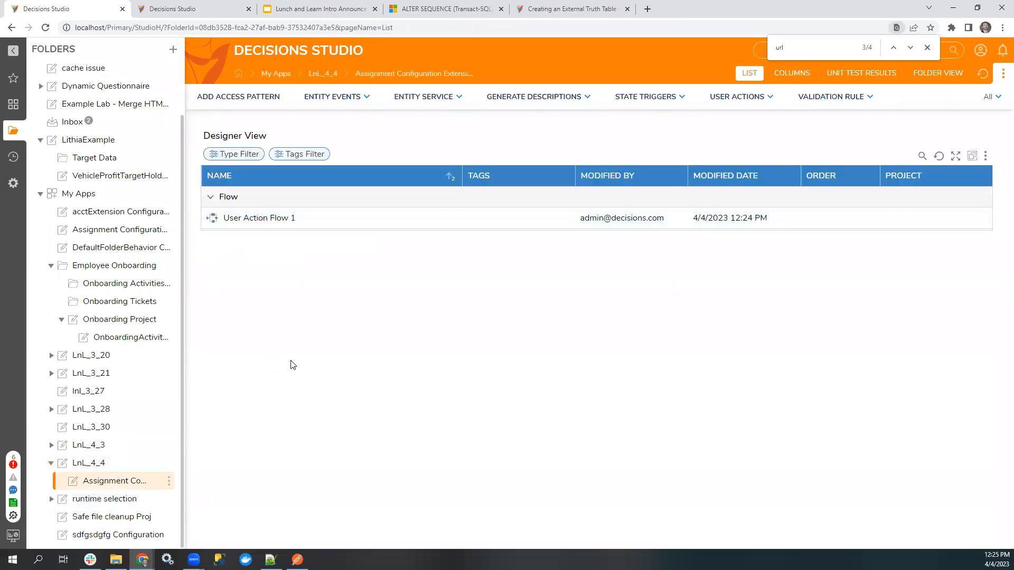
pyautogui.click(88, 463)
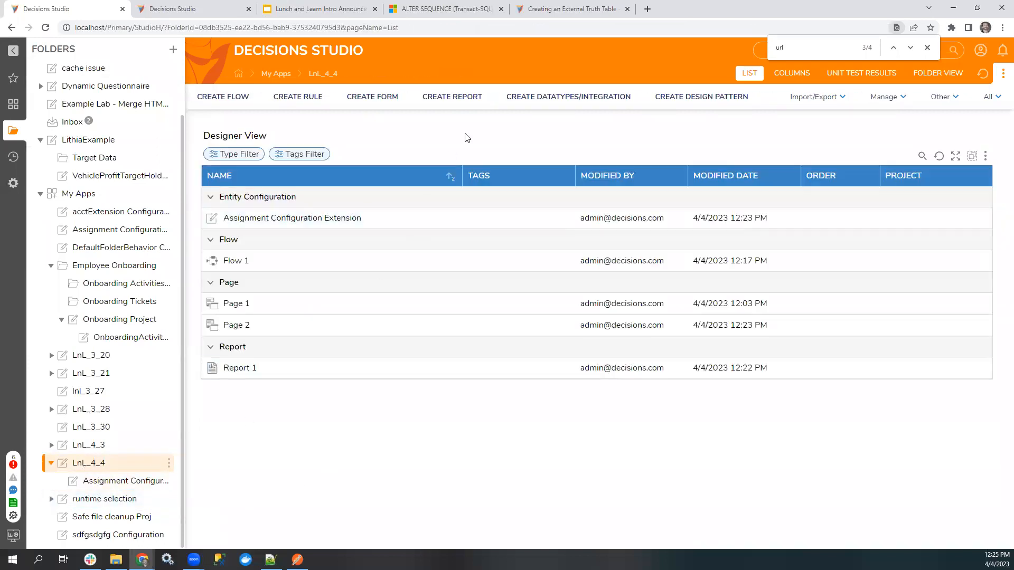
pyautogui.click(470, 95)
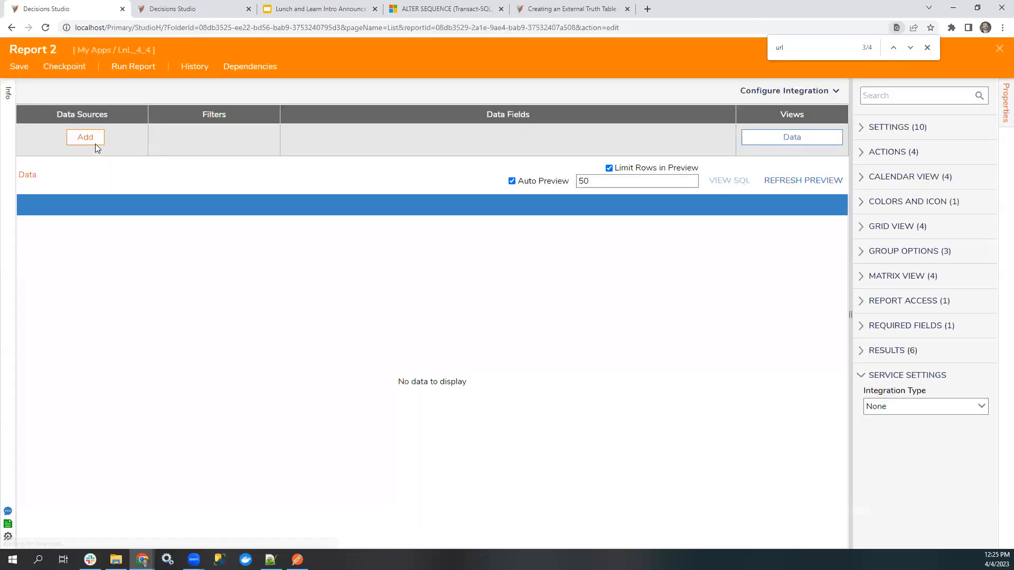
pyautogui.click(94, 141)
pyautogui.write('asssignment')
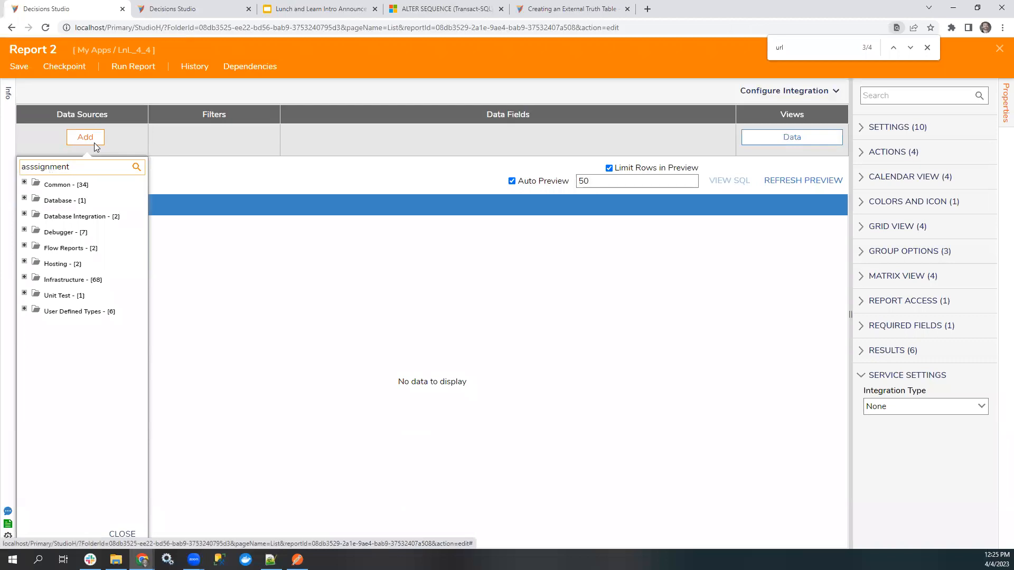
pyautogui.press('Return')
pyautogui.click(30, 168)
pyautogui.press('BackSpace')
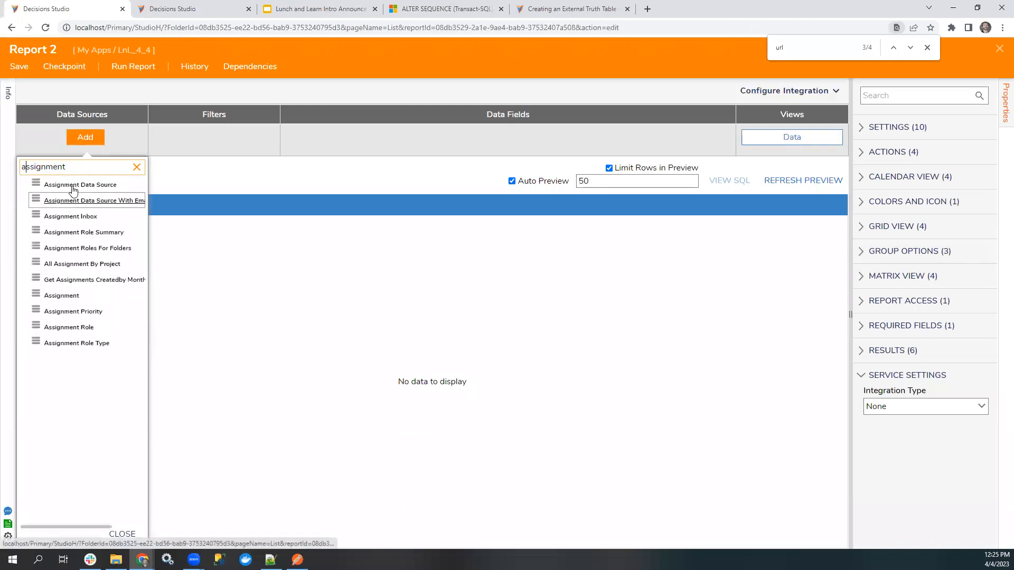
pyautogui.click(70, 196)
# Add the Entity Name, Entity Folder Id, Created By and Created On Date fields to the report.
pyautogui.click(310, 137)
pyautogui.scroll(-10, 498, 417)
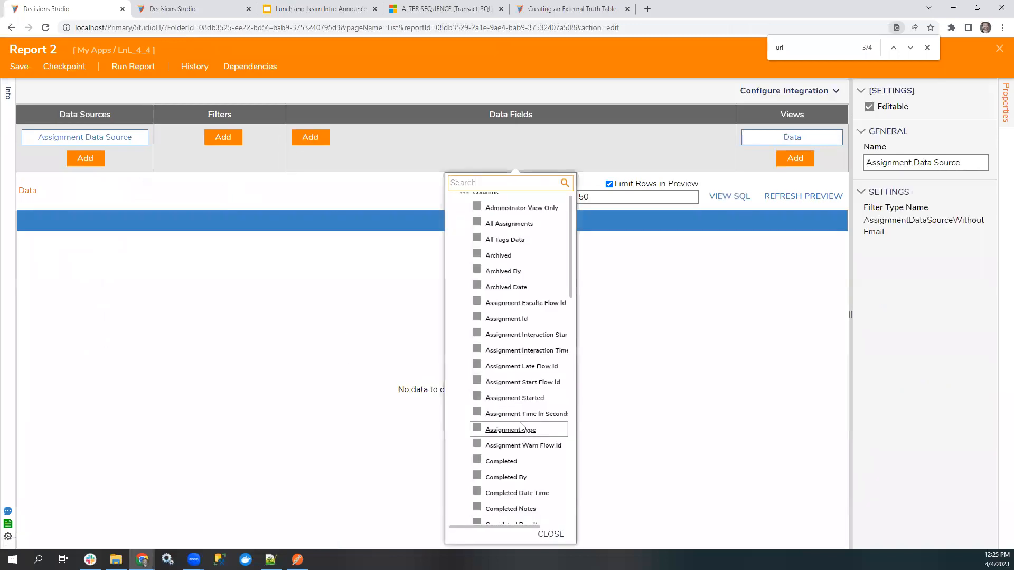
pyautogui.scroll(-5, 471, 401)
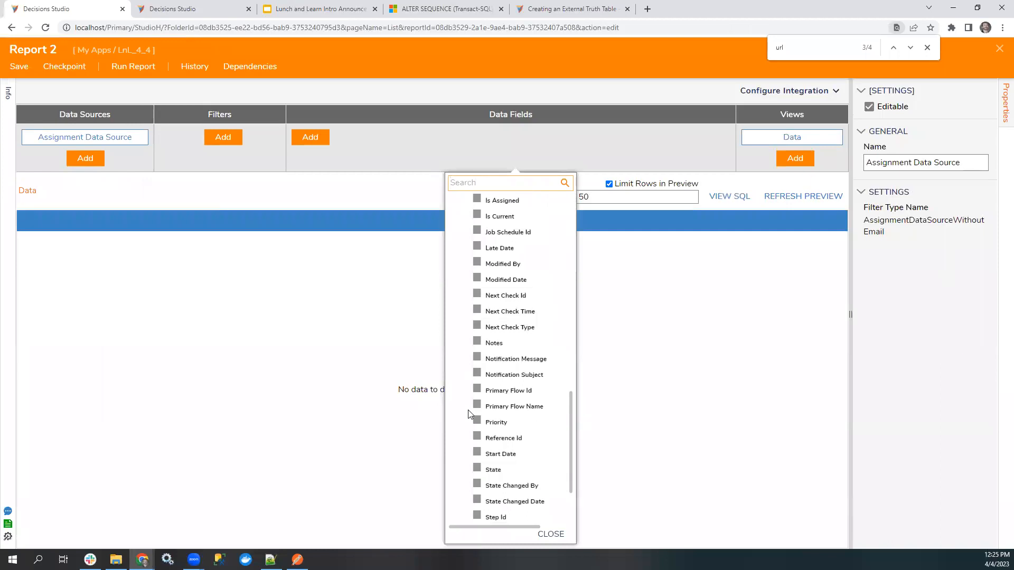
pyautogui.scroll(5, 475, 414)
pyautogui.scroll(3, 479, 416)
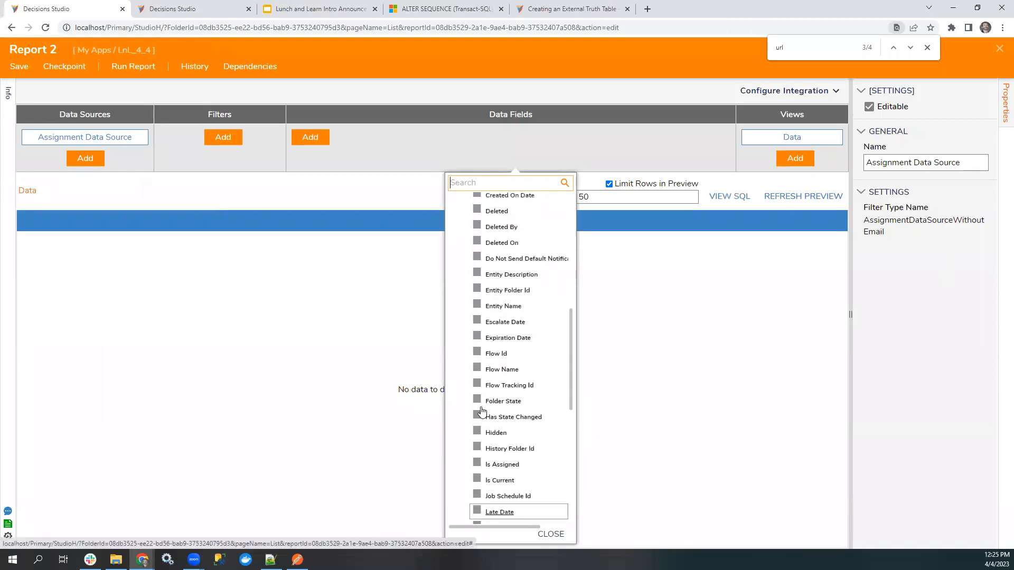
pyautogui.click(475, 306)
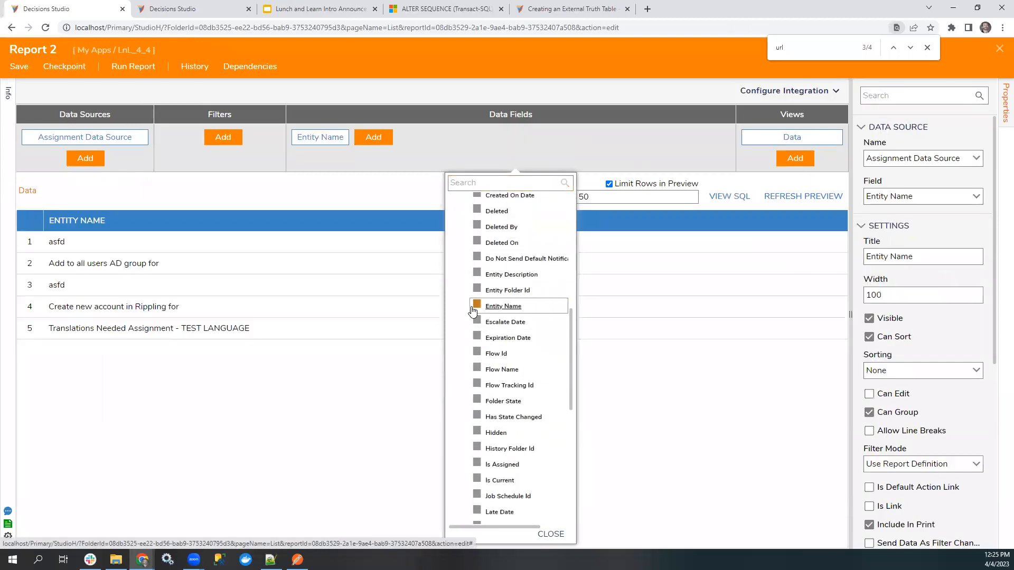
pyautogui.click(476, 290)
pyautogui.scroll(2, 486, 264)
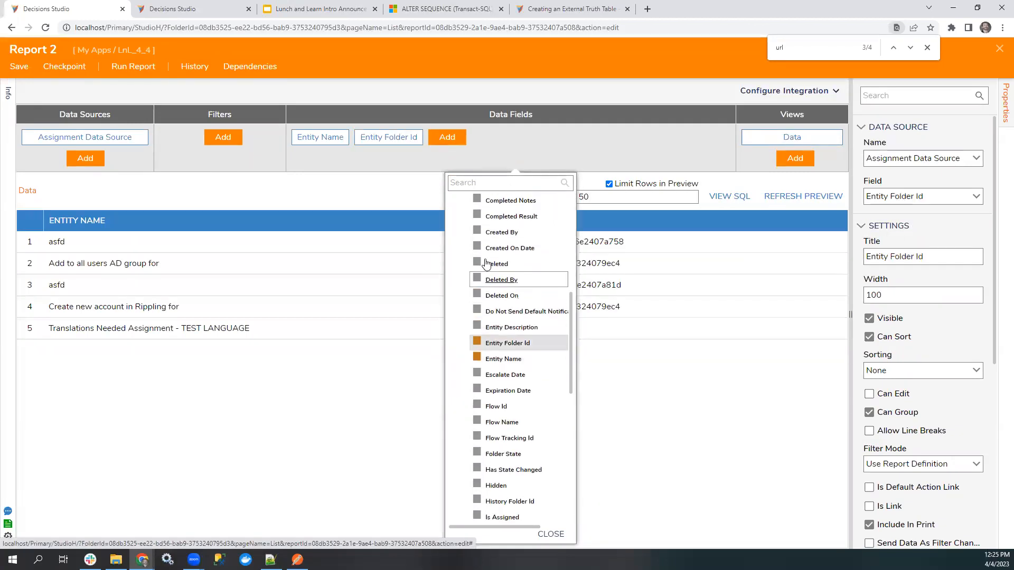
pyautogui.click(477, 232)
pyautogui.click(477, 248)
pyautogui.click(608, 155)
# Run the report and test the default row action on the "Create new account in Rippling for" assignment, checking back with the open system Settings page.
pyautogui.click(149, 73)
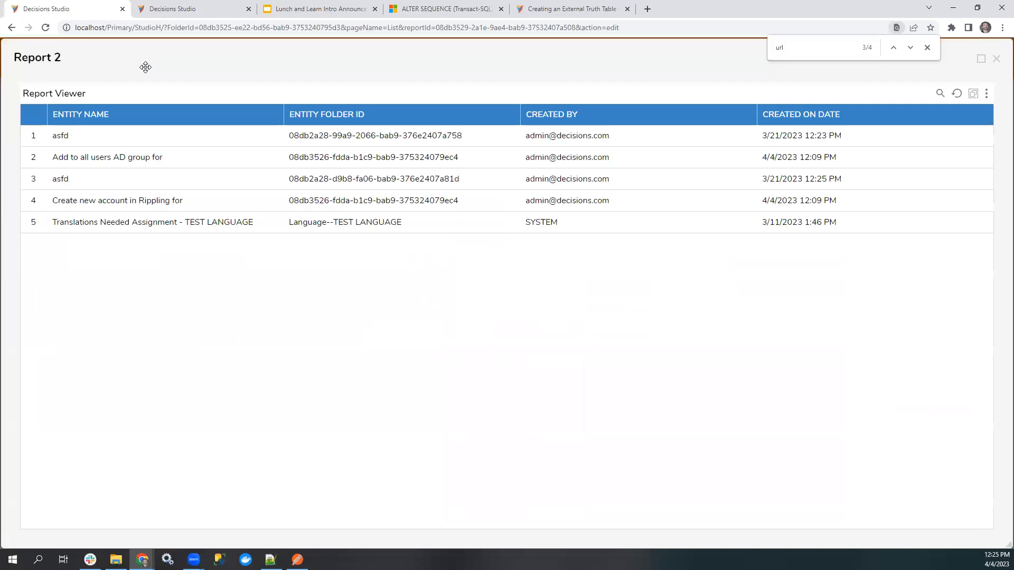
pyautogui.click(89, 202)
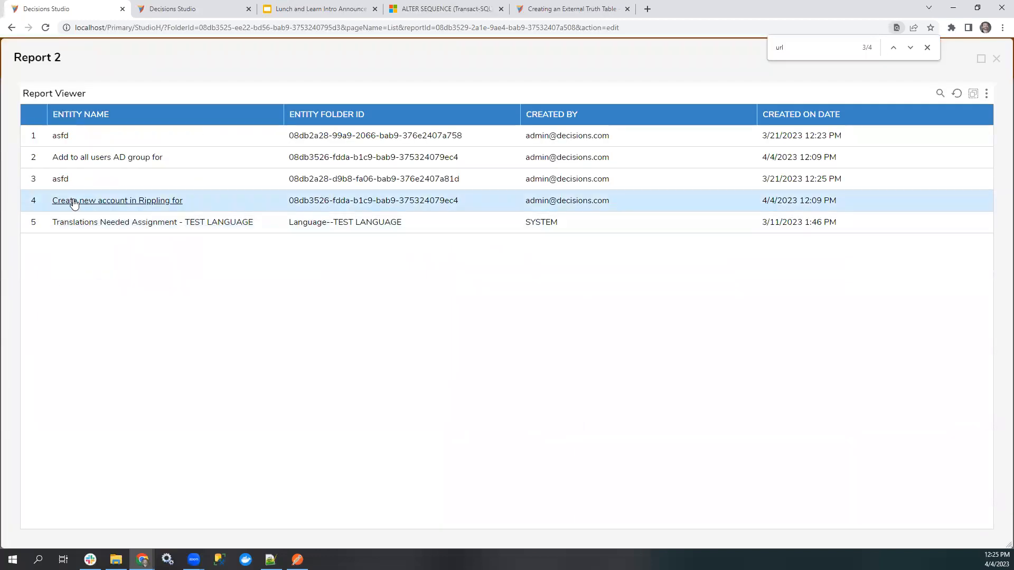
pyautogui.tripleClick(74, 203)
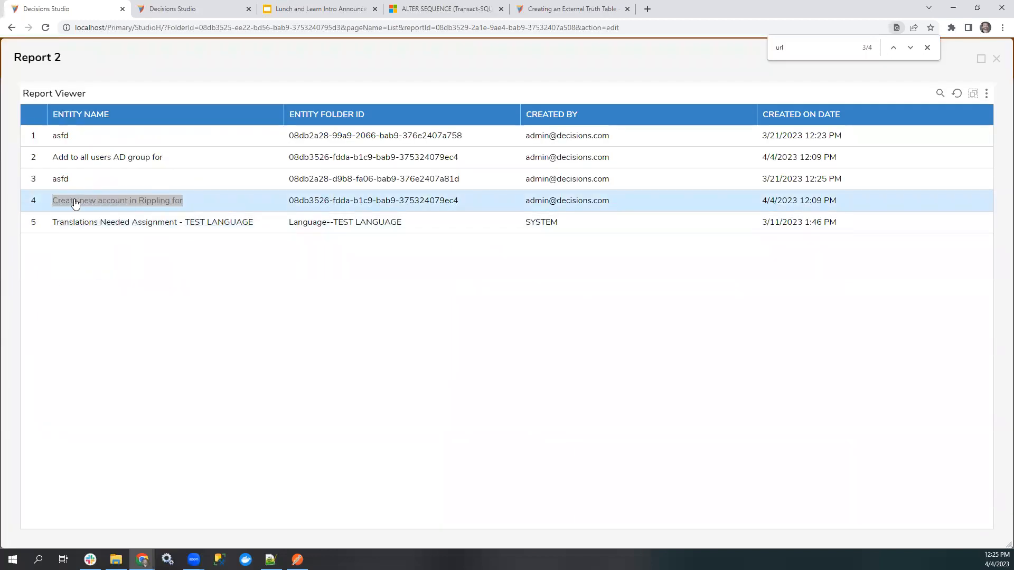
pyautogui.click(197, 12)
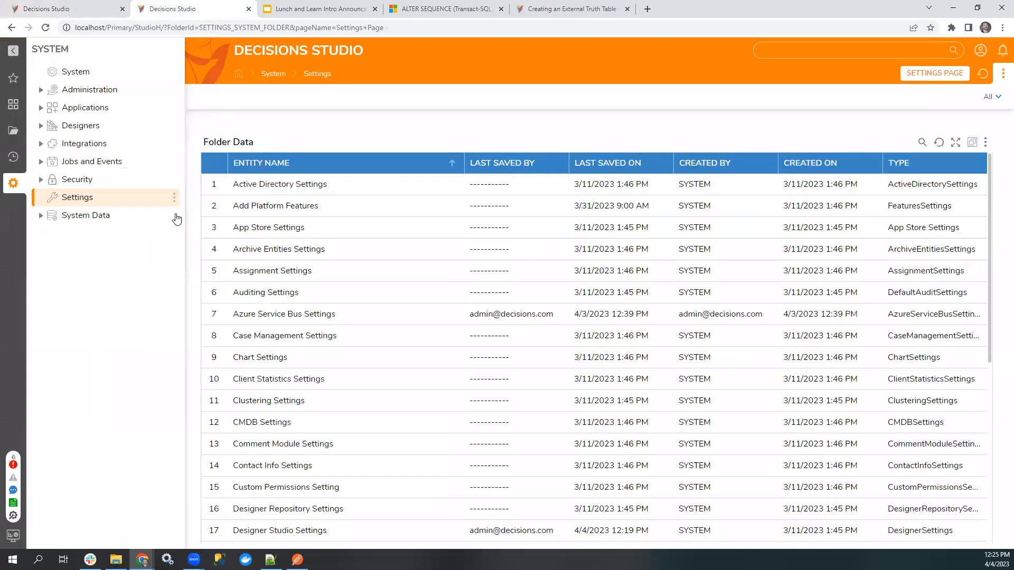
pyautogui.click(81, 11)
# Run User Action Flow 1 on the "Create new account in Rippling for" row, then close the opened assignment page, the report preview and the report designer.
pyautogui.rightClick(121, 201)
pyautogui.click(158, 153)
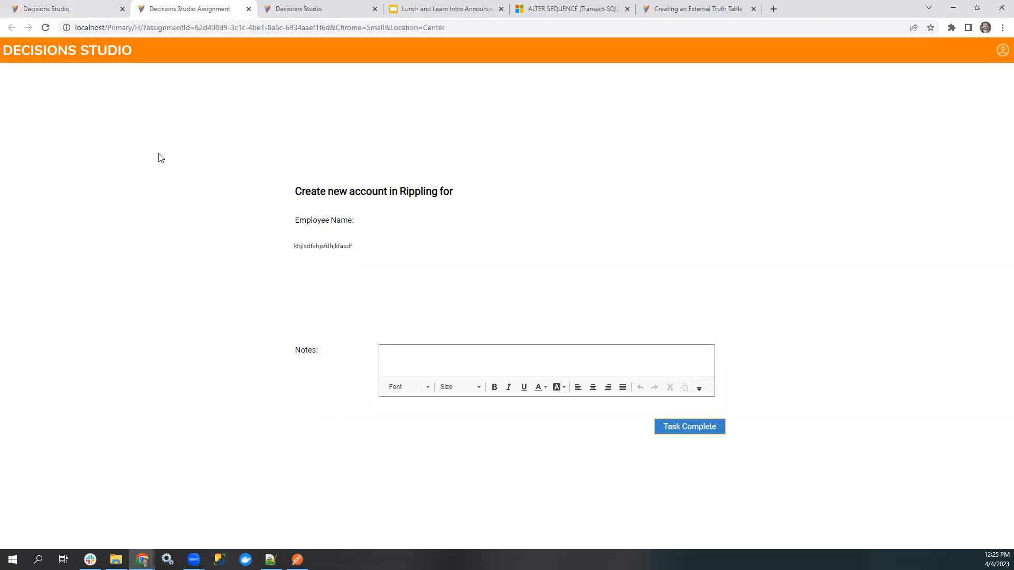
pyautogui.click(248, 9)
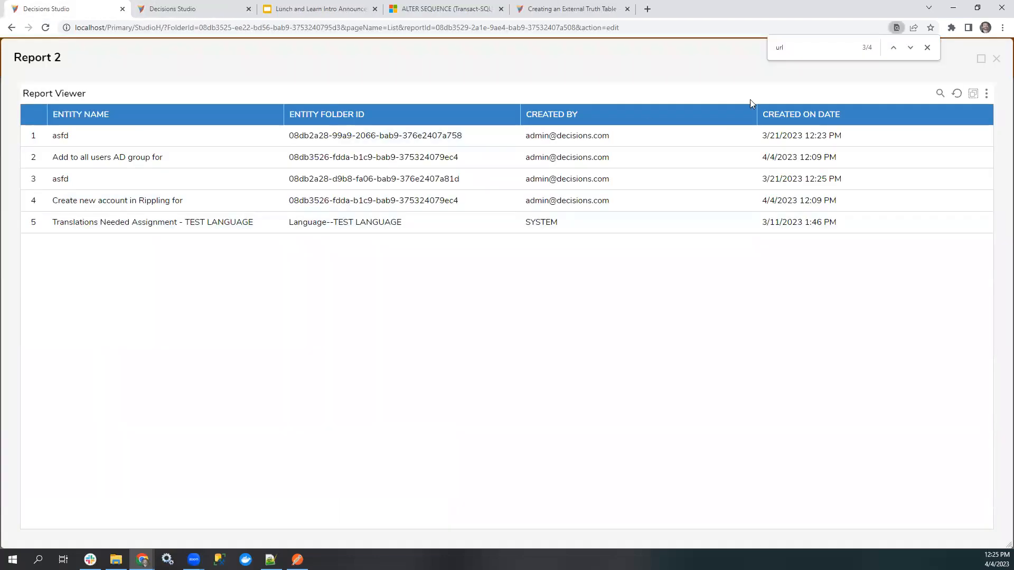
pyautogui.click(997, 59)
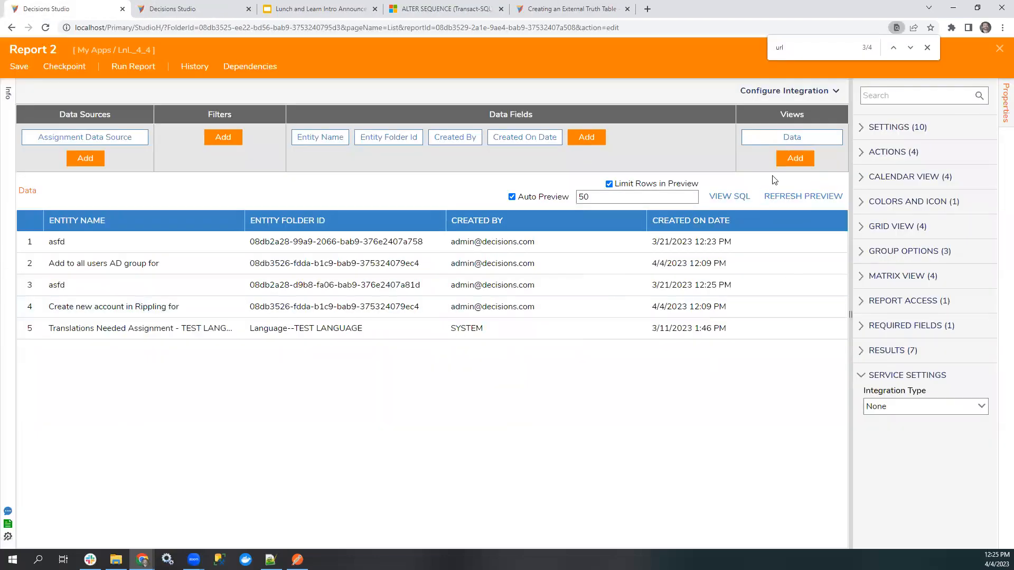
pyautogui.click(999, 48)
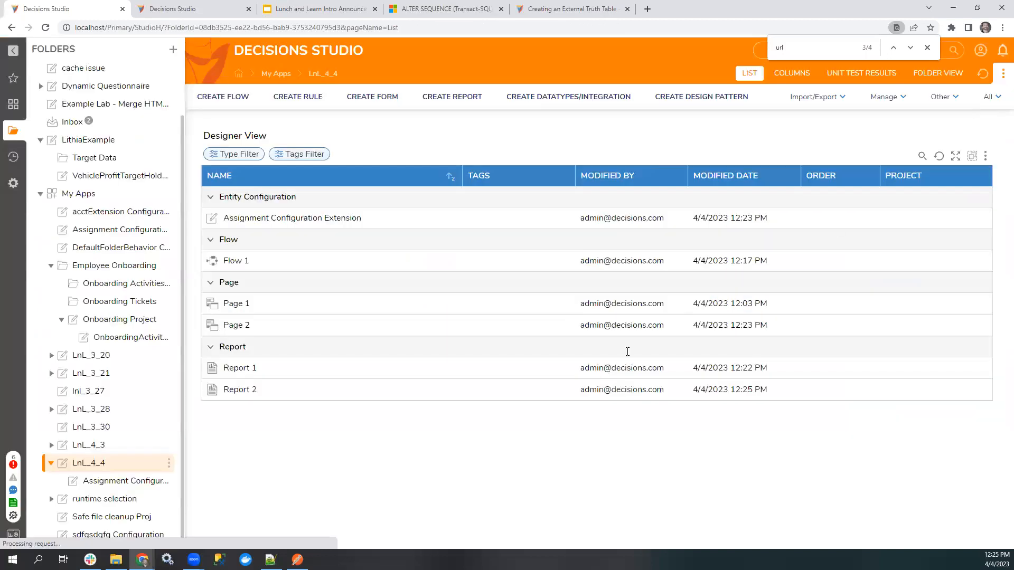
# In the system's Designer Studio Settings, set the grid's Row Left Click Action Type to Show Actions and save.
pyautogui.click(14, 186)
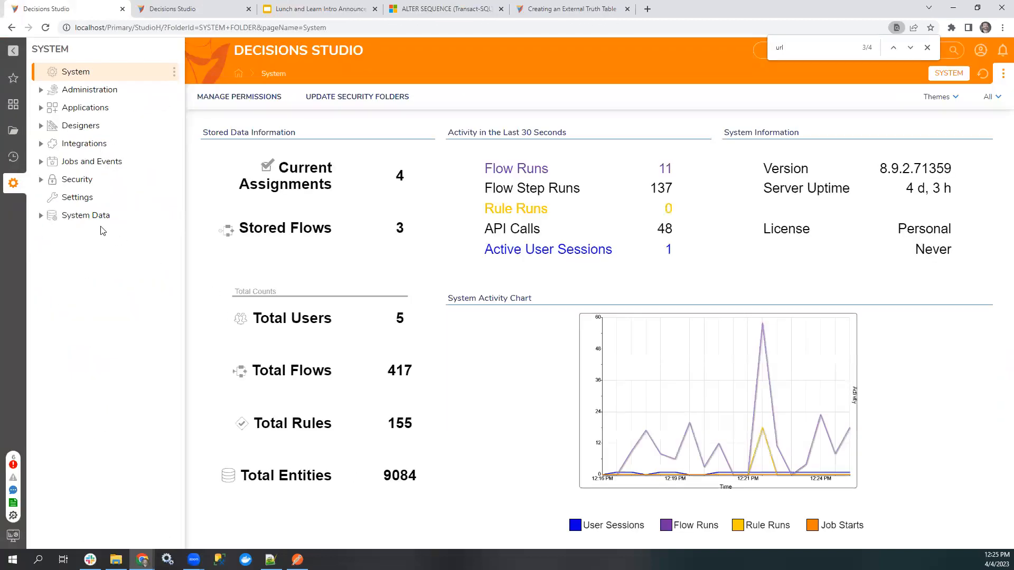
pyautogui.click(78, 199)
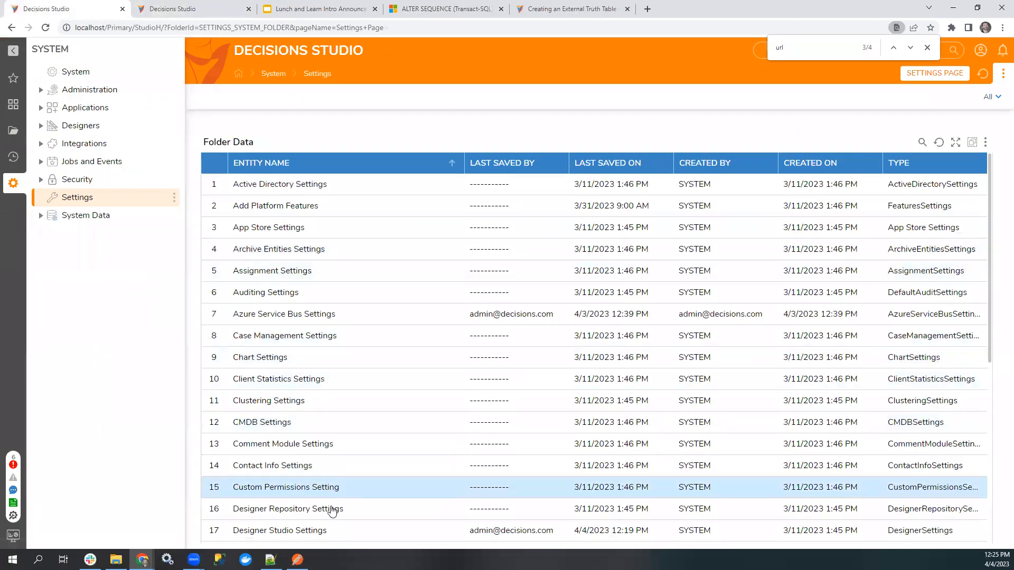
pyautogui.doubleClick(309, 529)
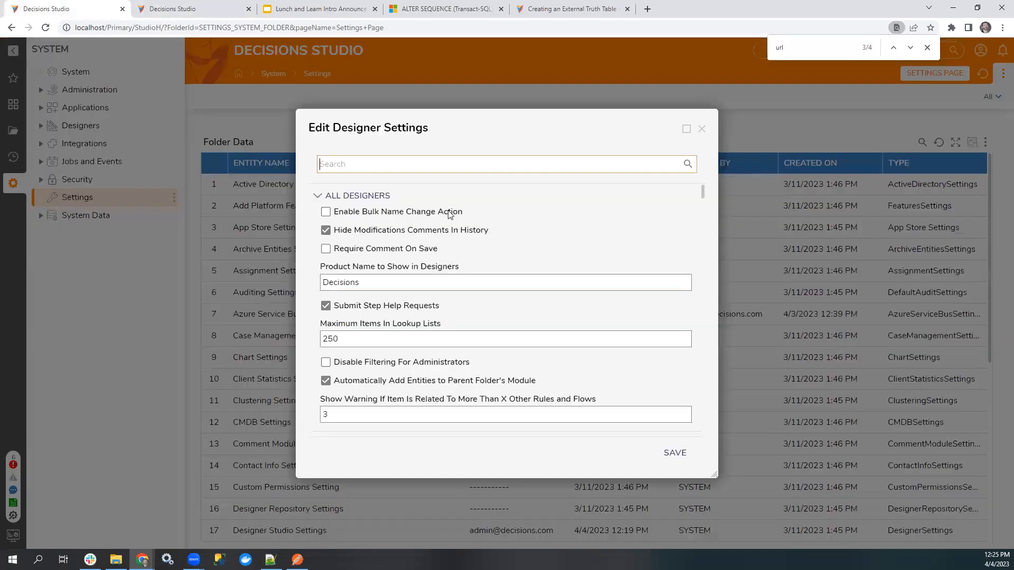
pyautogui.write('action')
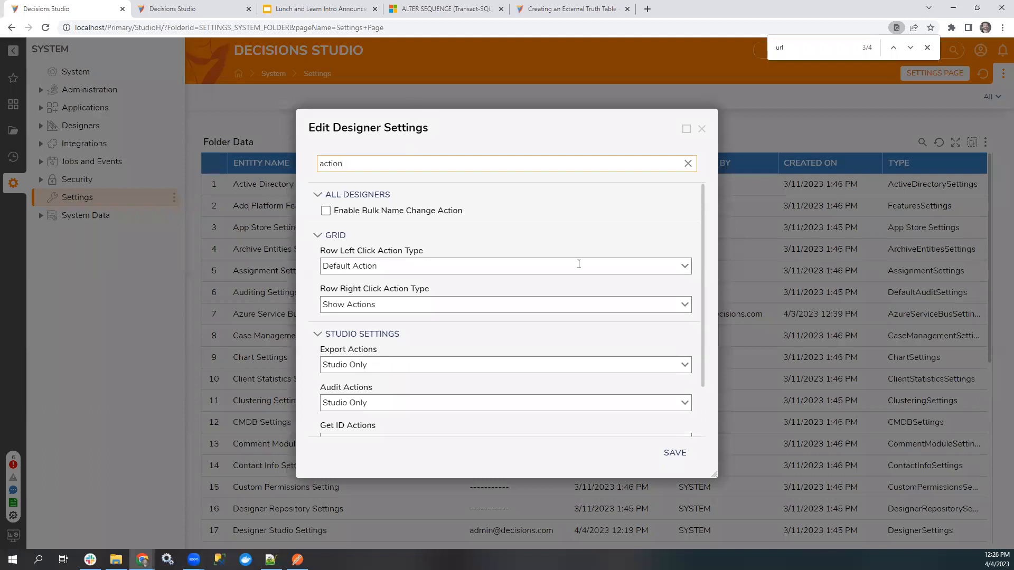
pyautogui.click(685, 266)
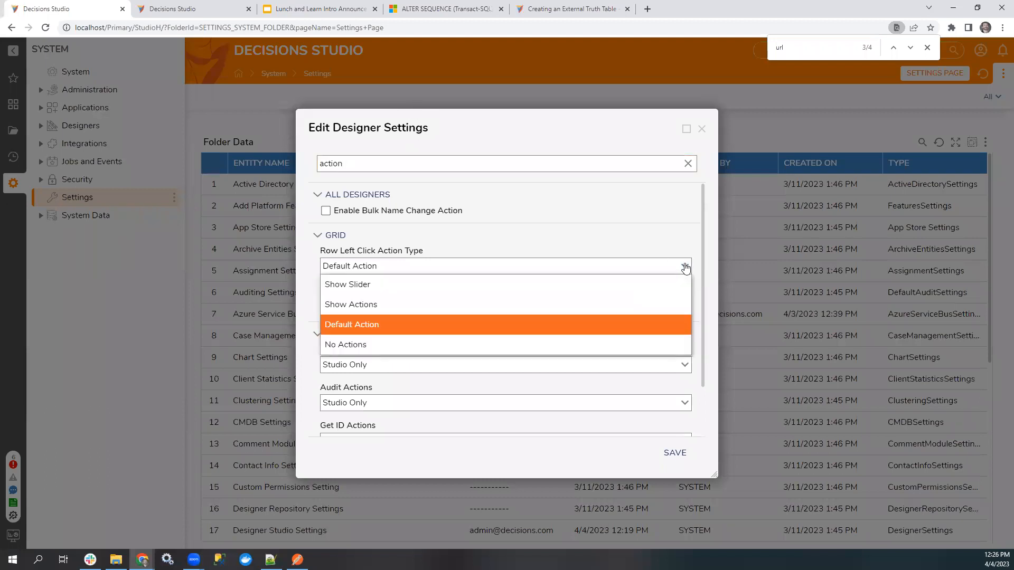
pyautogui.click(441, 304)
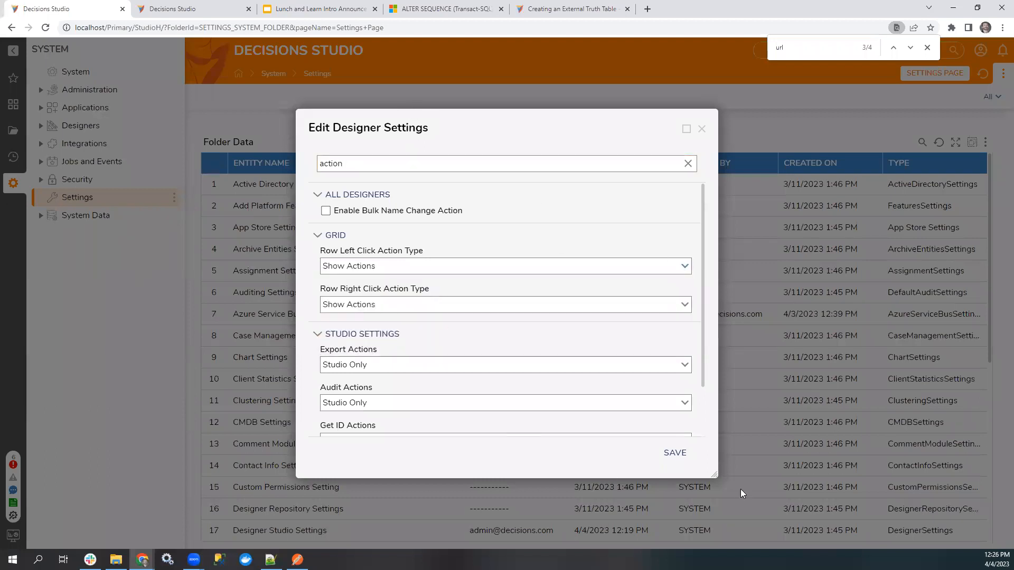
pyautogui.click(671, 454)
# Run Report 2 from the LnL_4_4 folder and test the row actions on the "Create new account in Rippling for" assignment, then close the report.
pyautogui.click(15, 131)
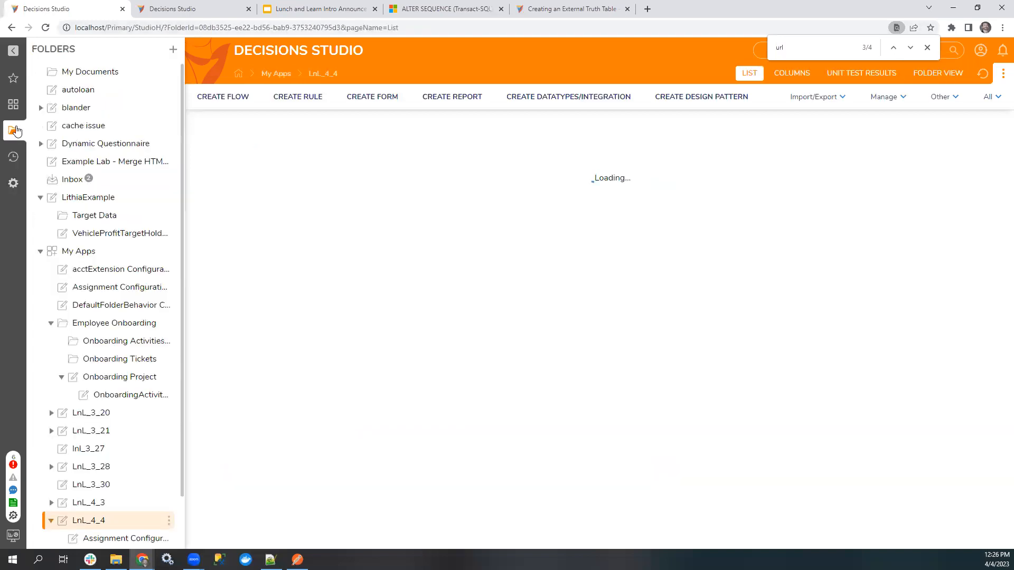
pyautogui.click(247, 390)
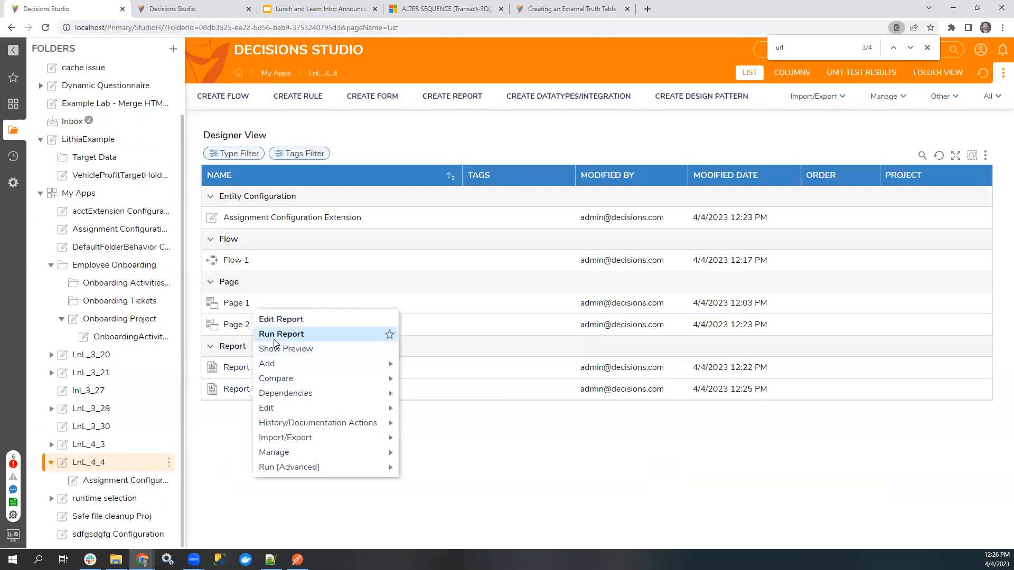
pyautogui.click(274, 341)
pyautogui.click(80, 201)
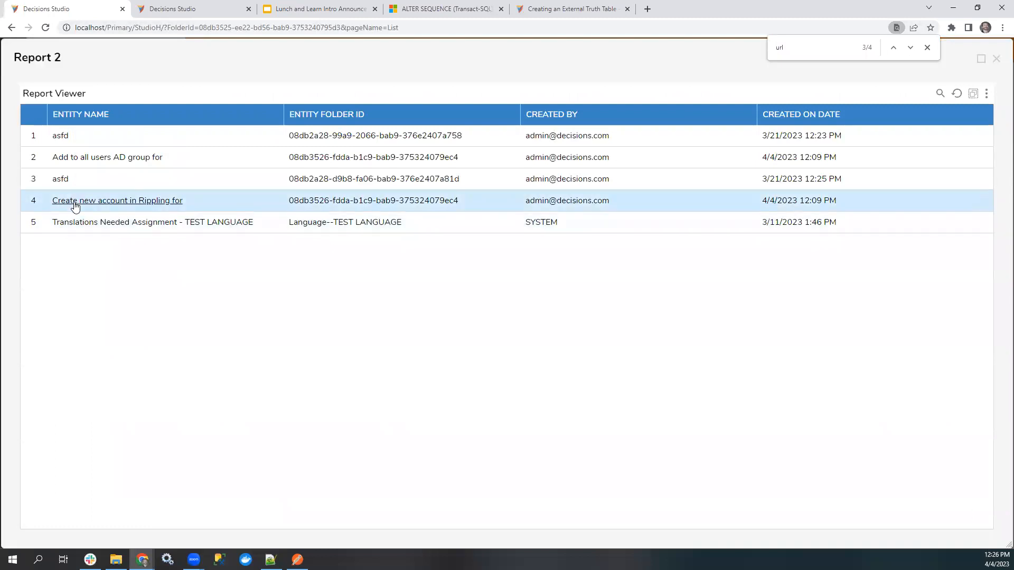
pyautogui.doubleClick(75, 205)
pyautogui.rightClick(200, 203)
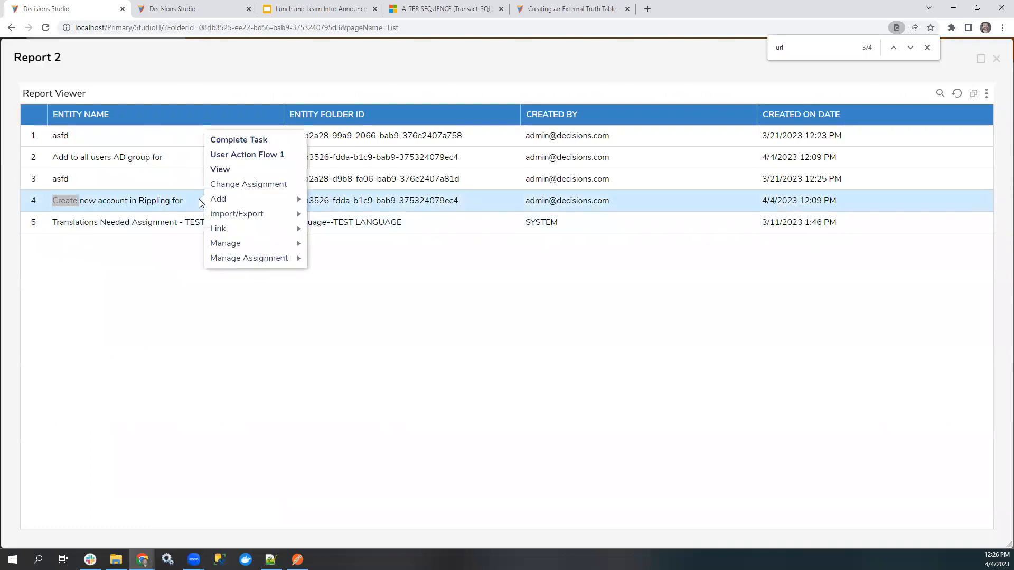
pyautogui.rightClick(199, 203)
pyautogui.click(126, 202)
pyautogui.tripleClick(126, 203)
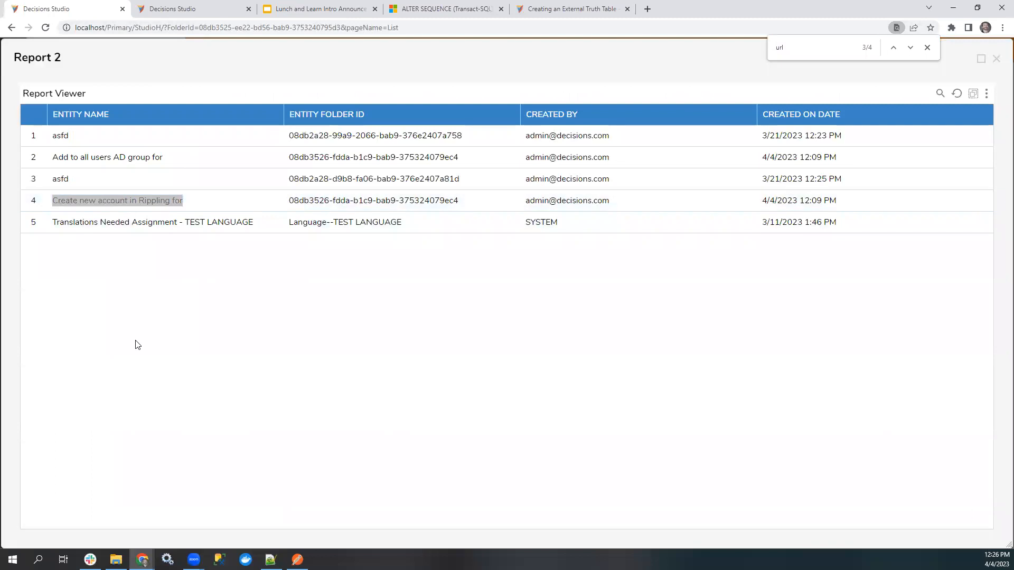
pyautogui.click(996, 59)
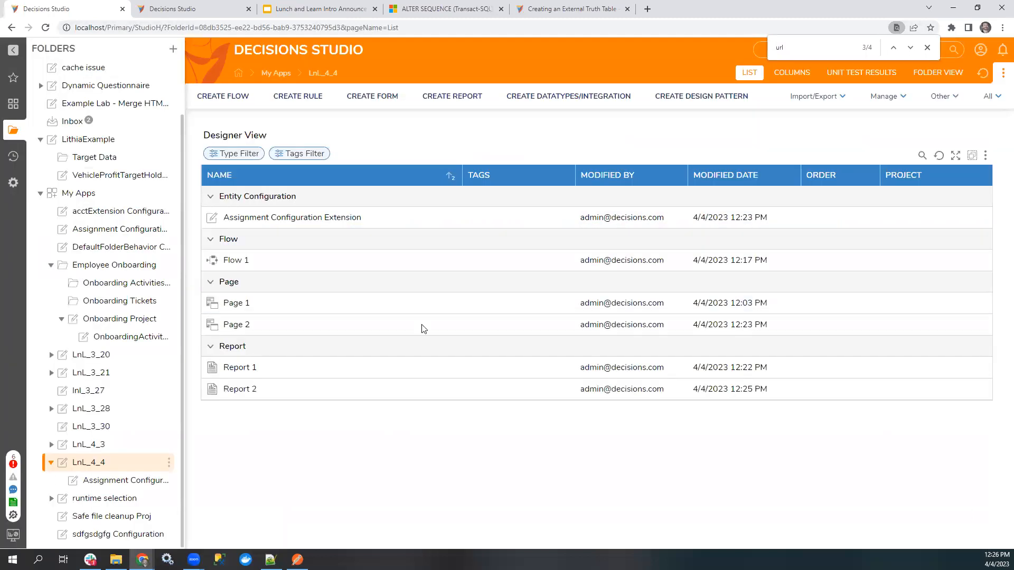
# Open Report 2 for editing and expand its Actions properties to examine the row click options.
pyautogui.doubleClick(241, 389)
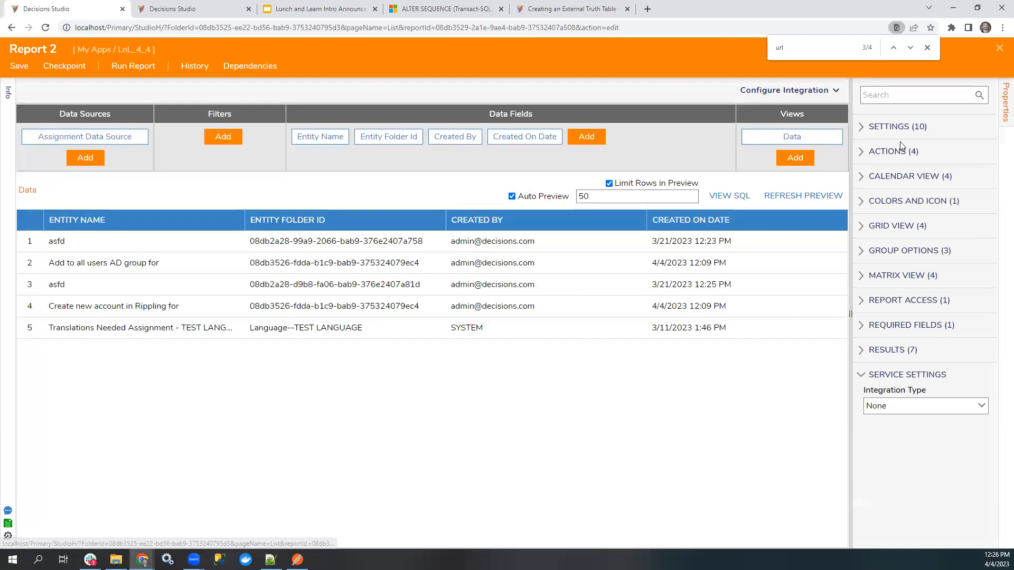
pyautogui.click(901, 150)
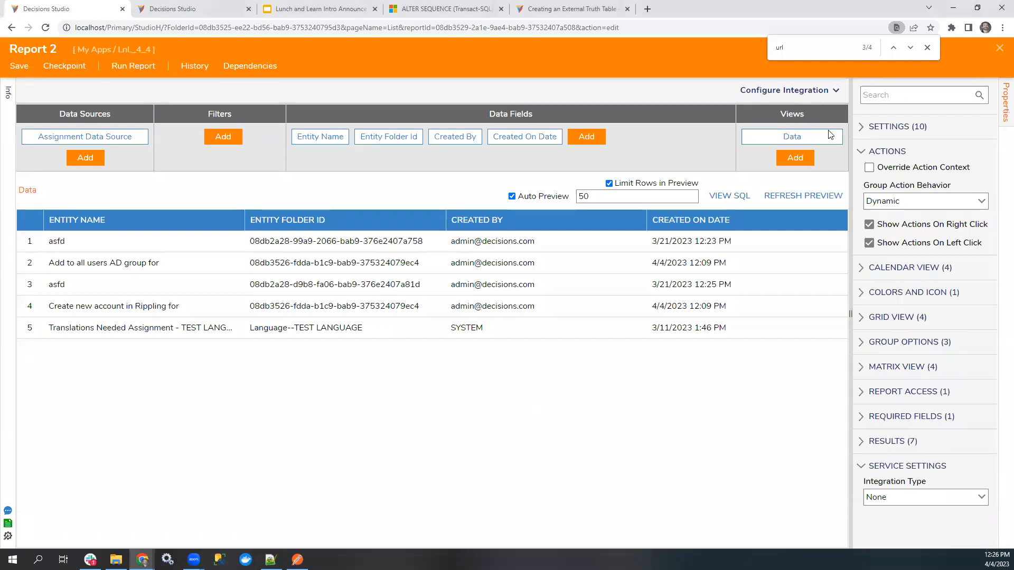
# Close the page search and set Report 2's Grid Settings Type to Specified in its Grid View properties.
pyautogui.click(925, 48)
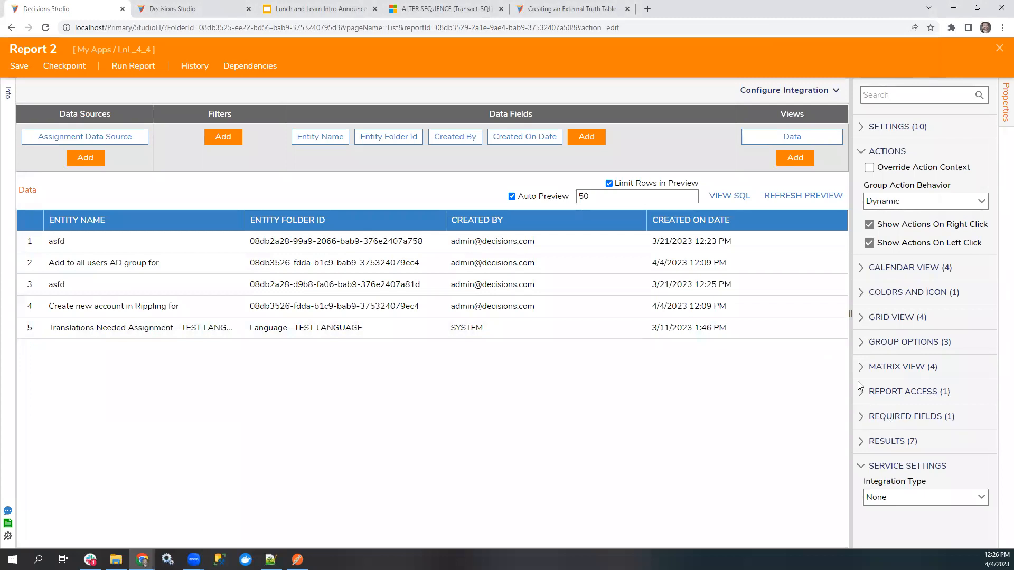
pyautogui.moveTo(851, 338); pyautogui.dragTo(835, 339)
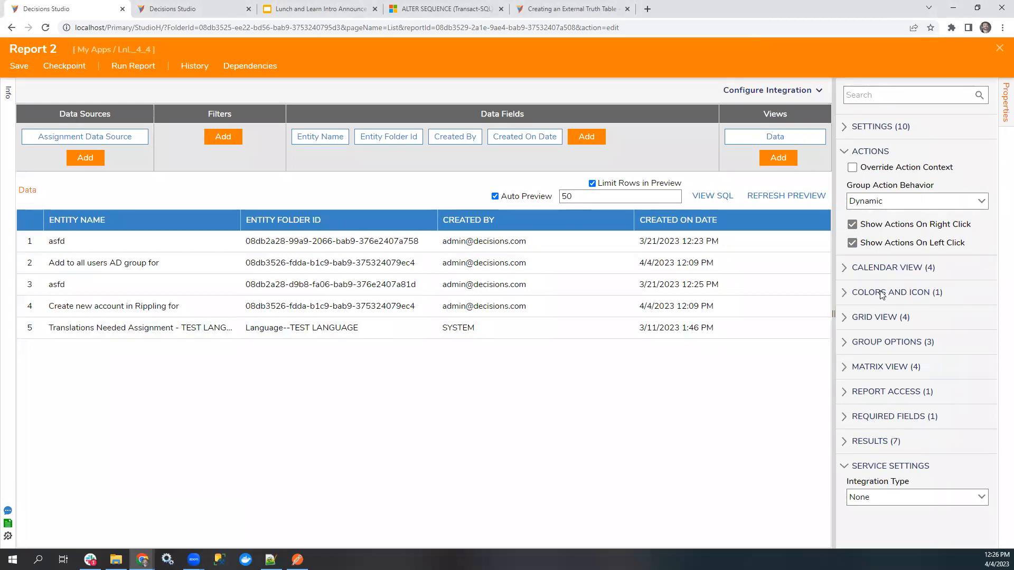
pyautogui.click(866, 318)
pyautogui.click(971, 386)
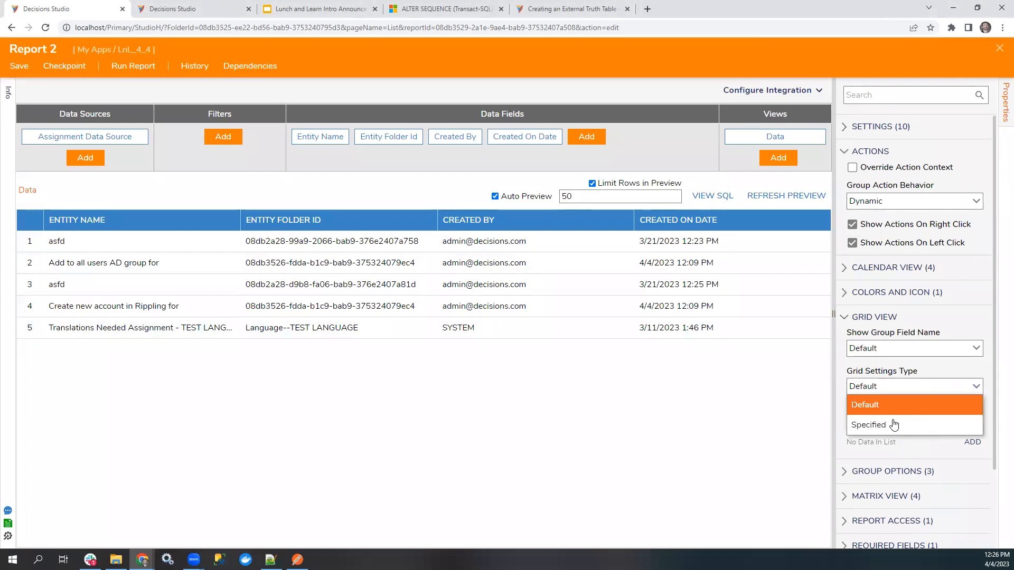
pyautogui.click(897, 423)
# Examine Report 2's specified grid settings, including the row left and right click action types.
pyautogui.scroll(-4, 908, 418)
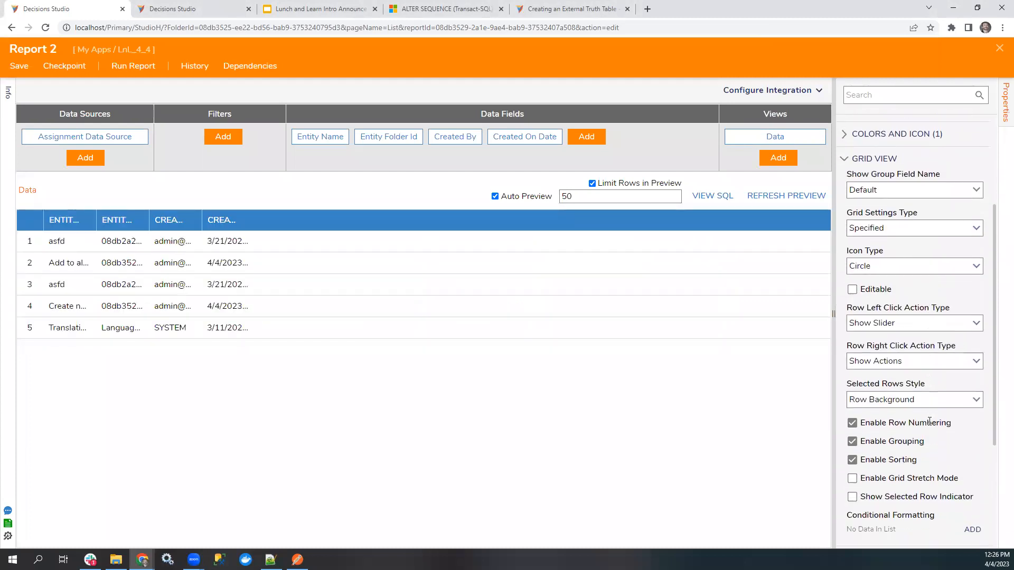
pyautogui.click(976, 309)
pyautogui.click(979, 306)
pyautogui.scroll(-2, 927, 380)
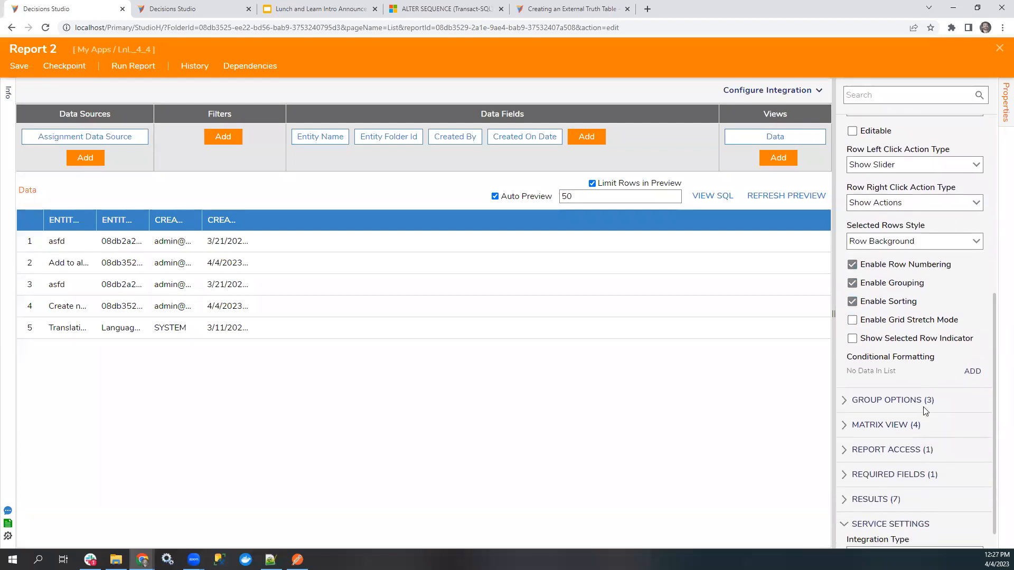
pyautogui.scroll(1, 924, 398)
pyautogui.scroll(5, 919, 417)
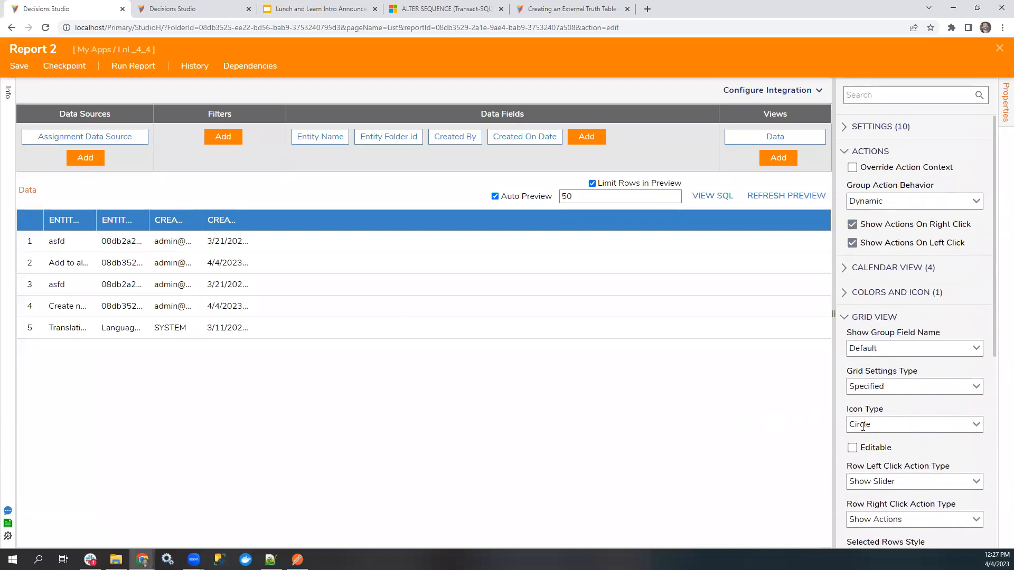
# Examine Report 2's Results, Required Fields, Report Access, Matrix View and Group Options properties, including the Levels Format dialog, for row click options.
pyautogui.scroll(-6, 862, 425)
pyautogui.click(916, 429)
pyautogui.click(915, 470)
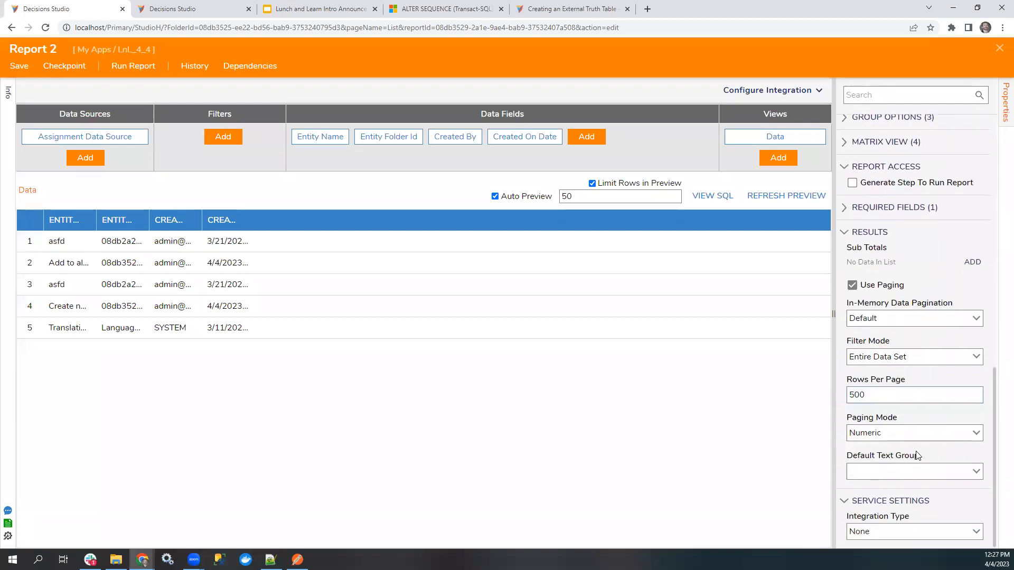
pyautogui.scroll(2, 926, 343)
pyautogui.click(920, 315)
pyautogui.scroll(2, 930, 332)
pyautogui.scroll(1, 909, 325)
pyautogui.click(892, 354)
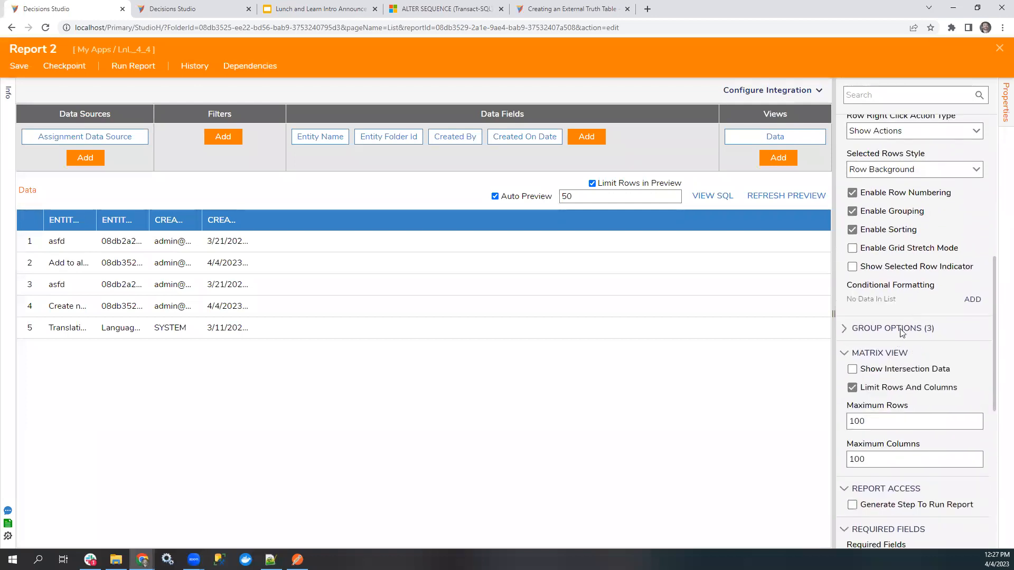
pyautogui.click(901, 329)
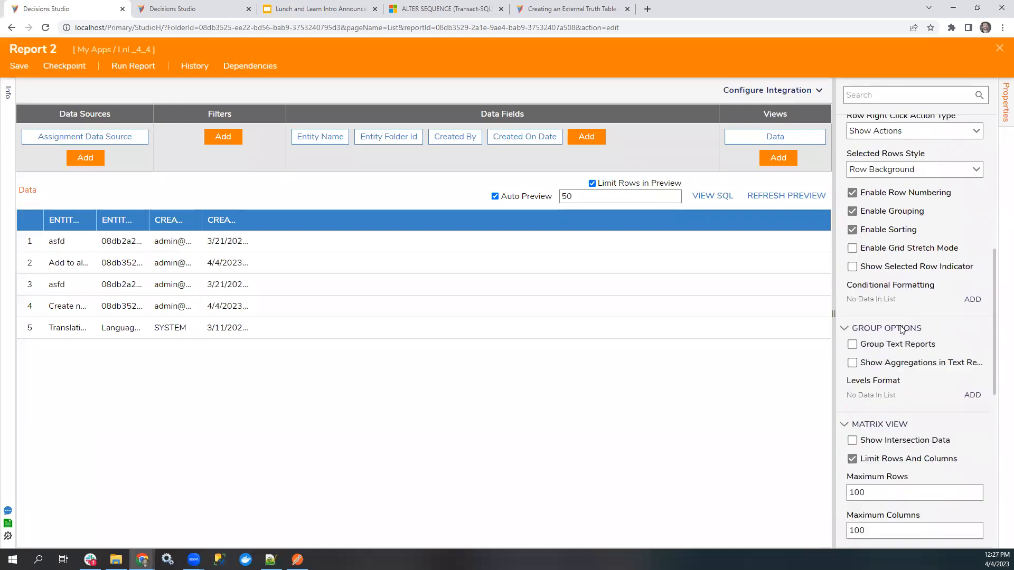
pyautogui.click(972, 395)
pyautogui.click(647, 129)
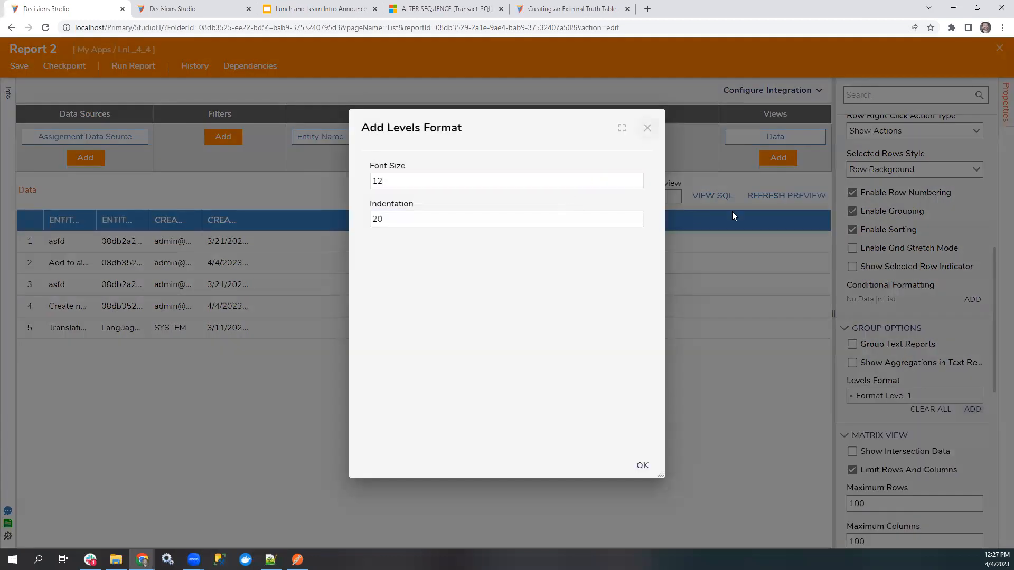
# Check the choices for Icon Type, Grid Settings Type and Show Group Field Name, then expand Report 2's Colors and Icon properties.
pyautogui.scroll(3, 892, 327)
pyautogui.scroll(2, 886, 363)
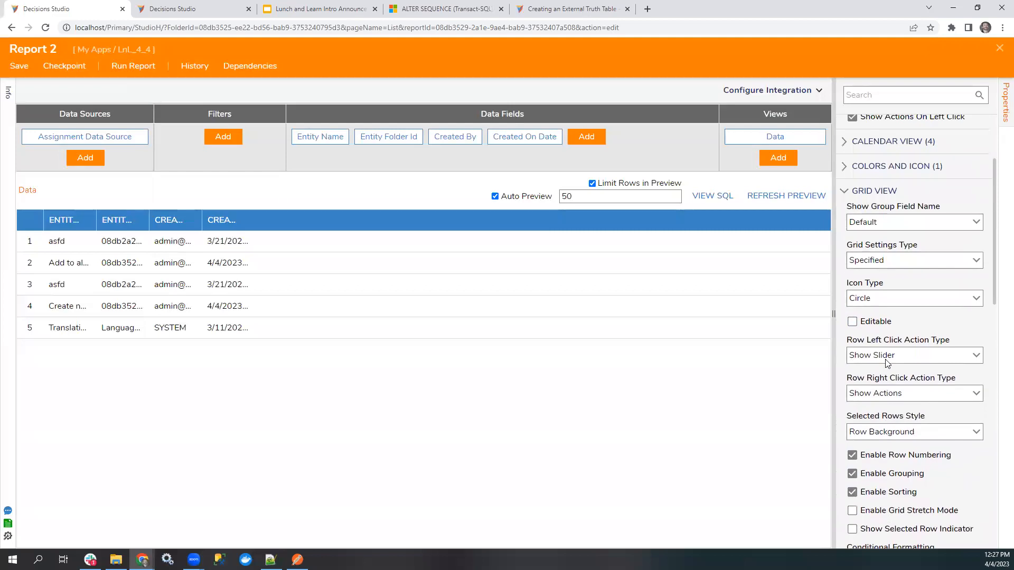
pyautogui.click(975, 300)
pyautogui.click(977, 291)
pyautogui.click(976, 262)
pyautogui.click(959, 222)
pyautogui.click(975, 223)
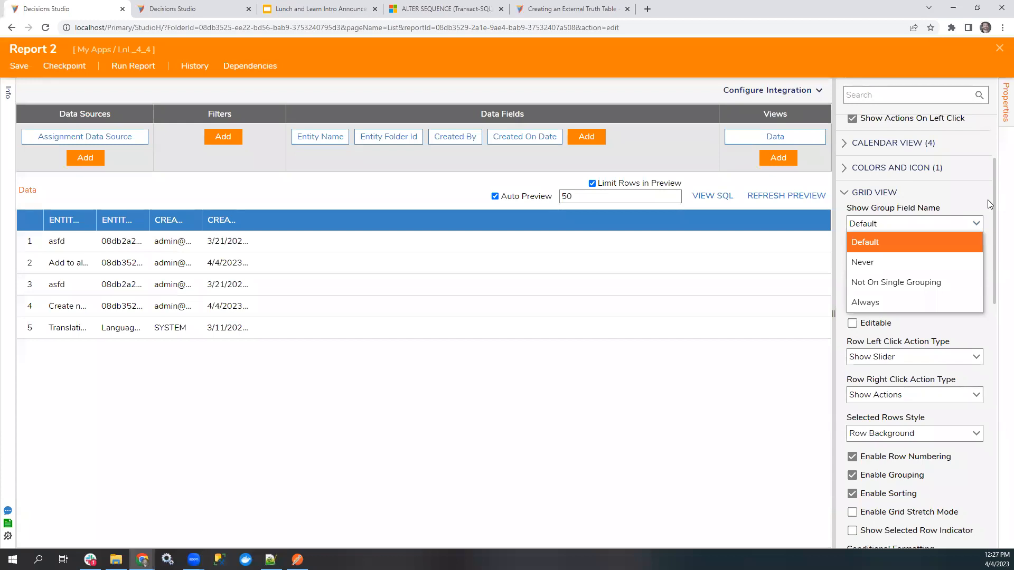
pyautogui.click(987, 200)
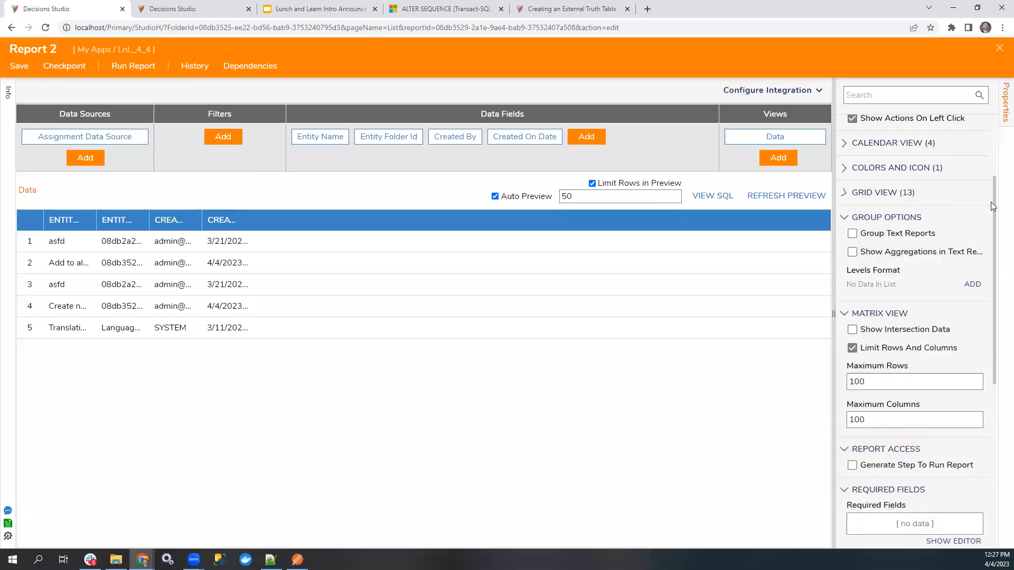
pyautogui.click(934, 192)
pyautogui.click(930, 172)
pyautogui.scroll(3, 911, 322)
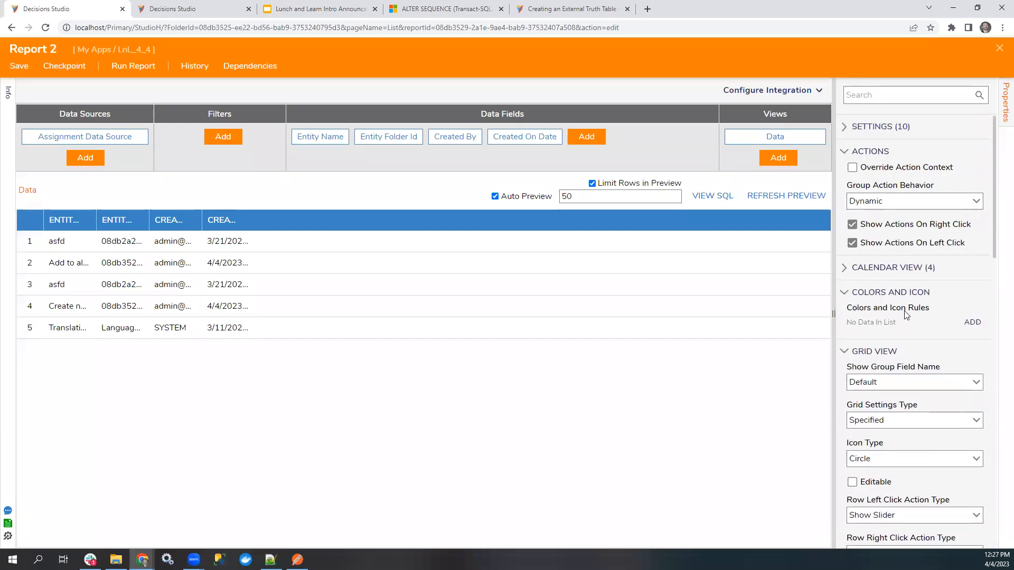
# Search Report 2's available data fields for "action" and examine the calculated columns for one that handles row actions.
pyautogui.click(586, 136)
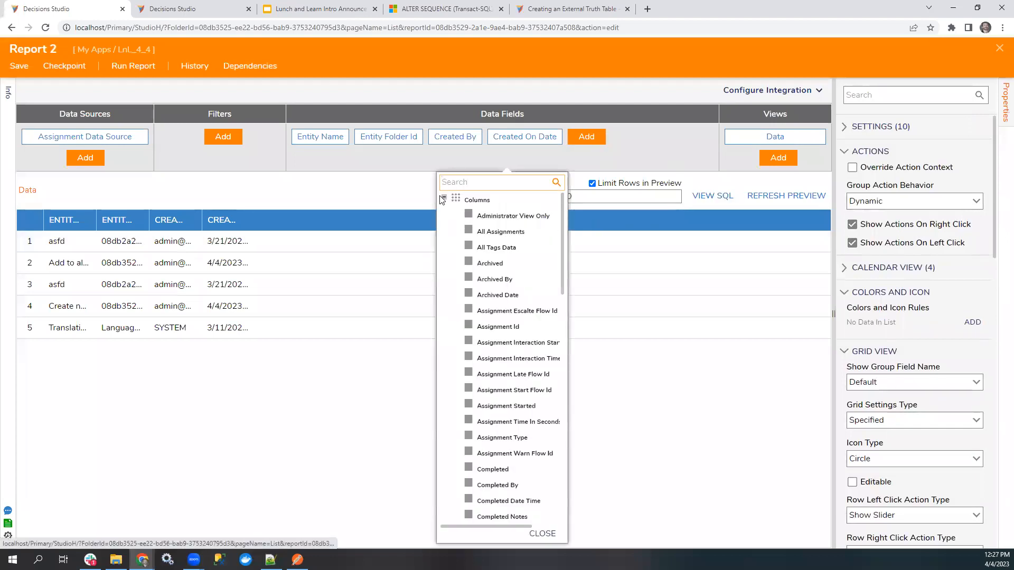
pyautogui.click(444, 214)
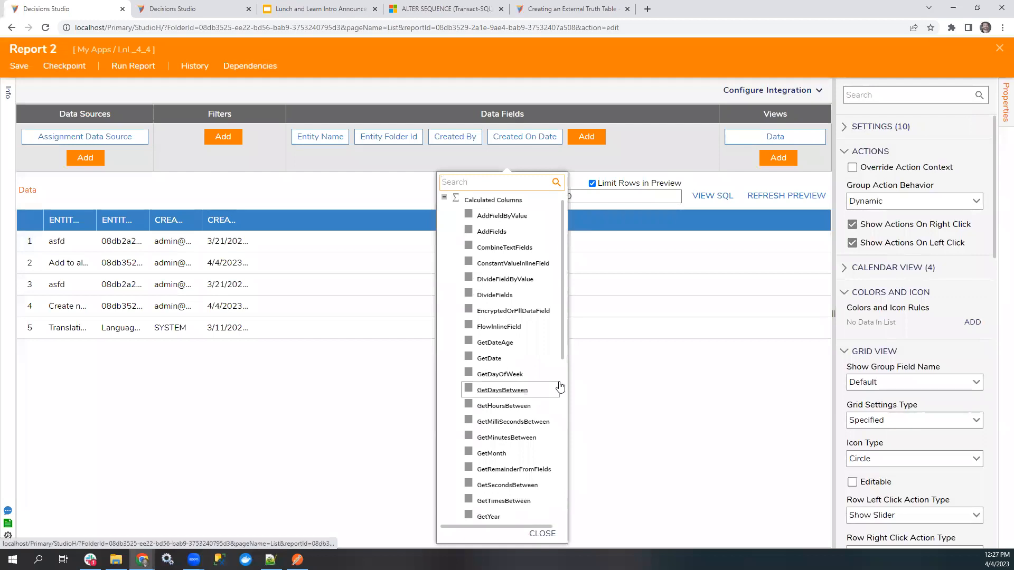
pyautogui.write('action')
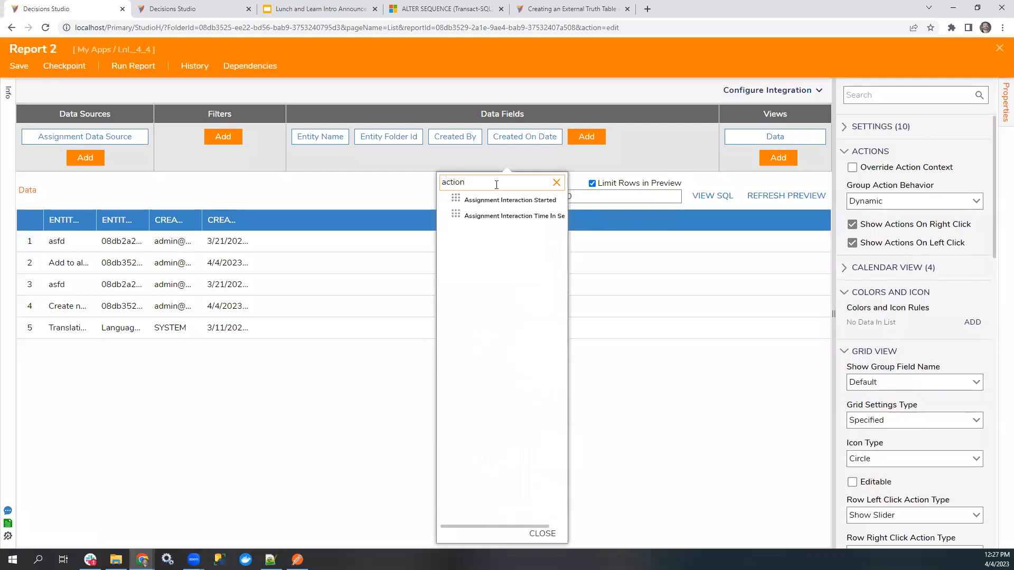
pyautogui.click(556, 182)
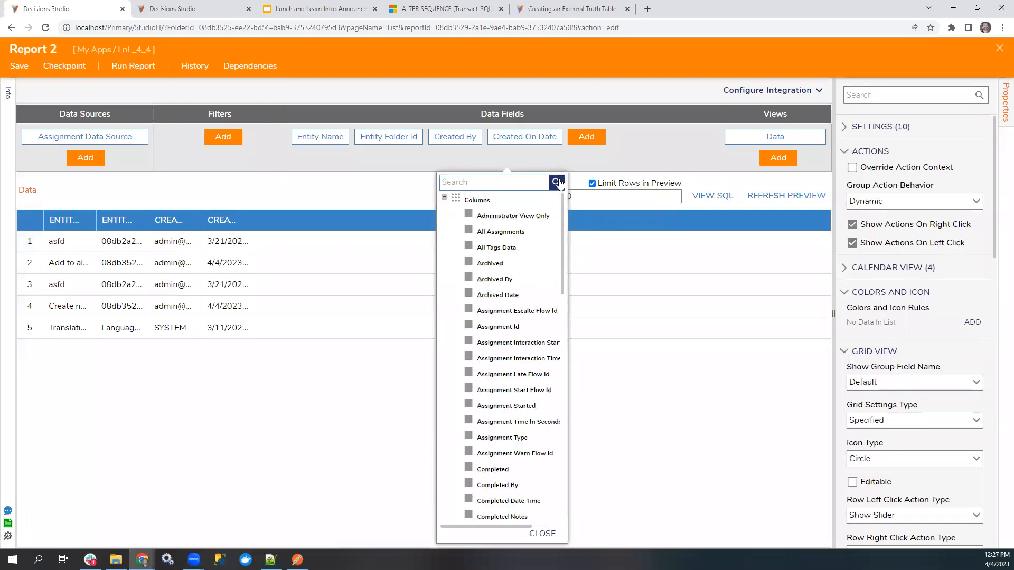
pyautogui.click(444, 197)
pyautogui.click(444, 212)
pyautogui.scroll(-3, 500, 359)
pyautogui.scroll(-4, 500, 359)
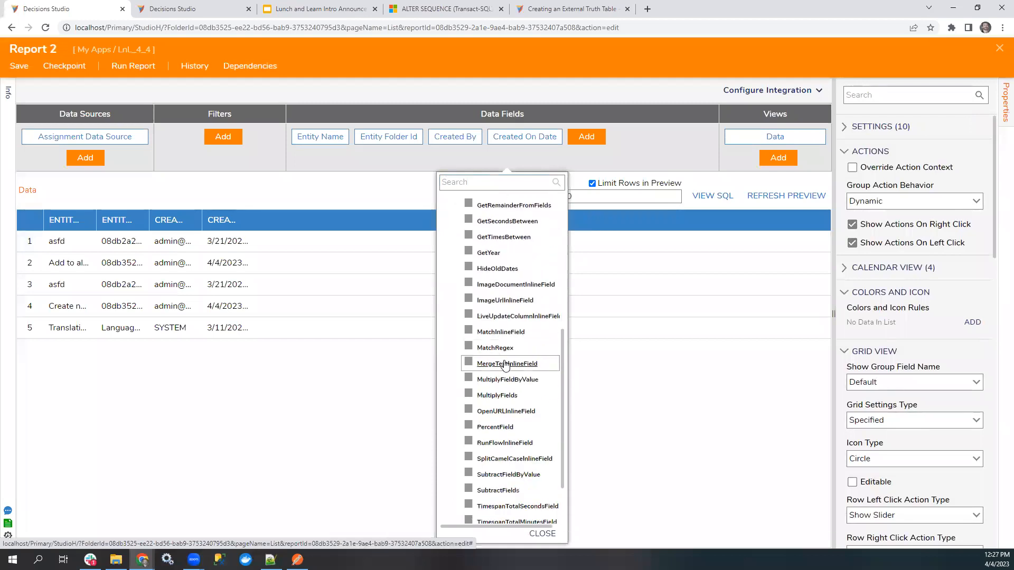
pyautogui.click(326, 423)
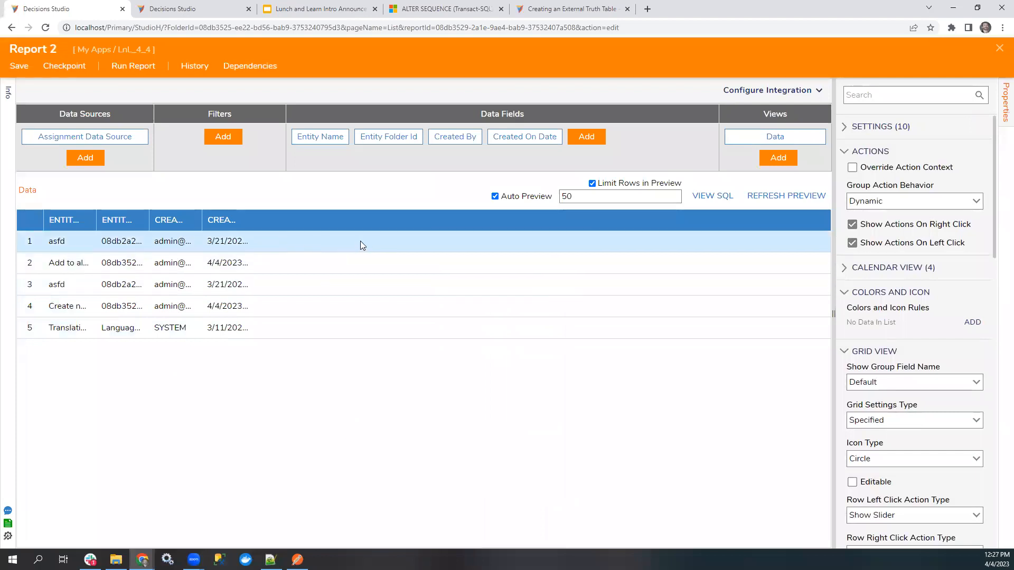
# Close Report 2 with its changes saved and open Page 2 for editing at its Report Viewer.
pyautogui.click(1000, 48)
pyautogui.click(655, 353)
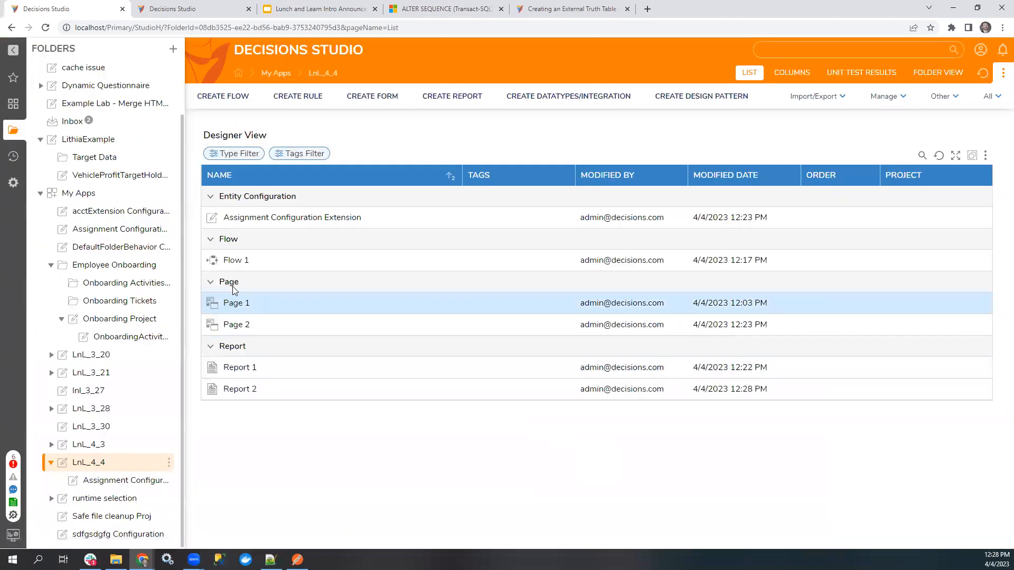
pyautogui.click(236, 325)
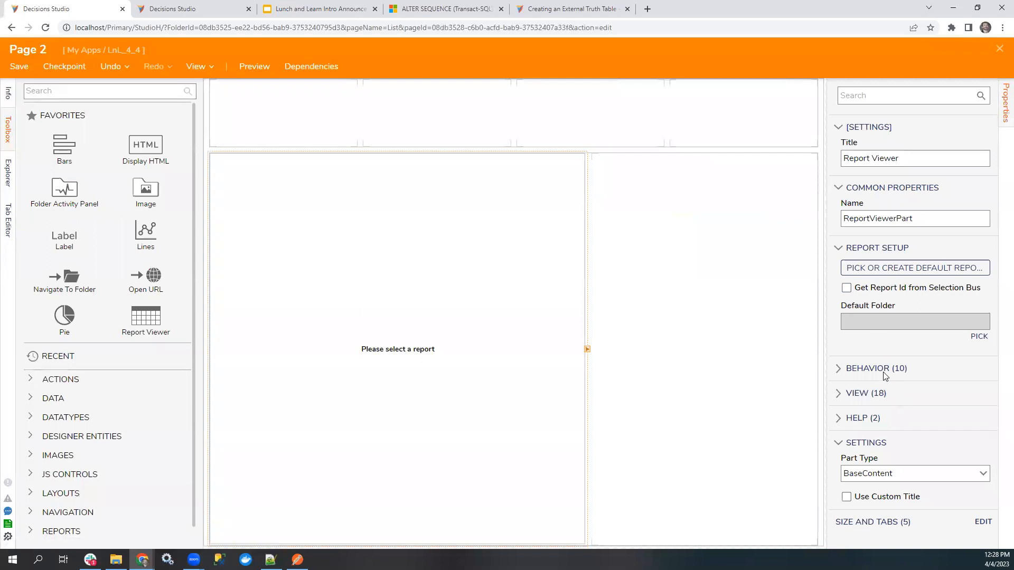
# Examine the Report Viewer's Behavior properties on Page 2, from Navigate Action and Filter Actions through Refresh, Settings and Text.
pyautogui.click(885, 369)
pyautogui.scroll(-3, 995, 389)
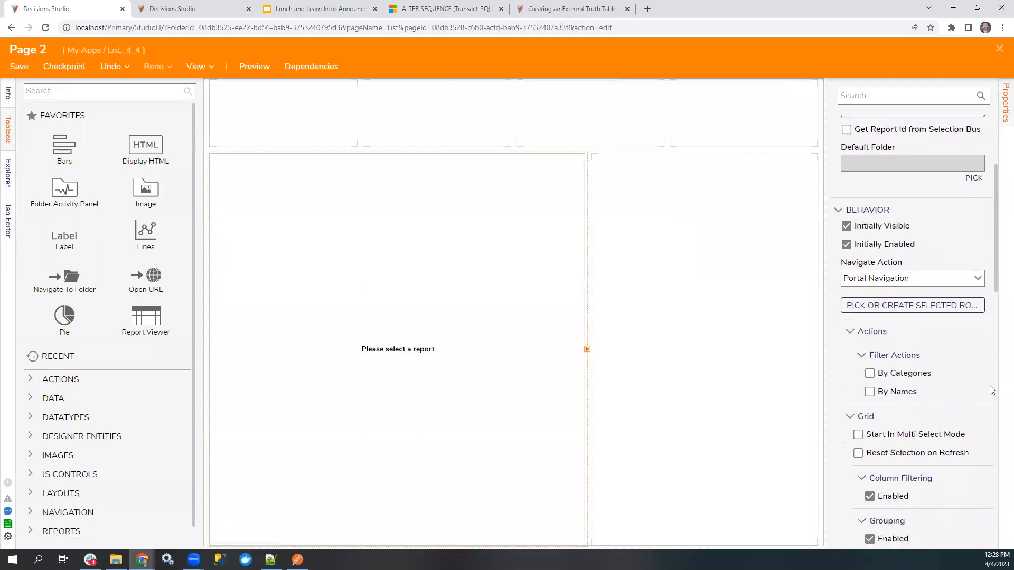
pyautogui.scroll(-2, 997, 380)
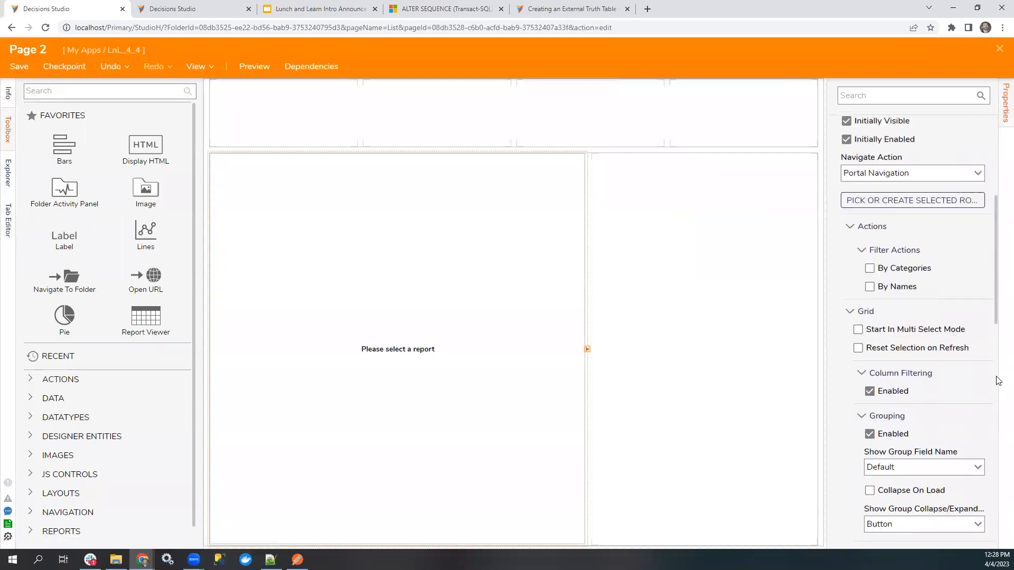
pyautogui.scroll(-1, 998, 381)
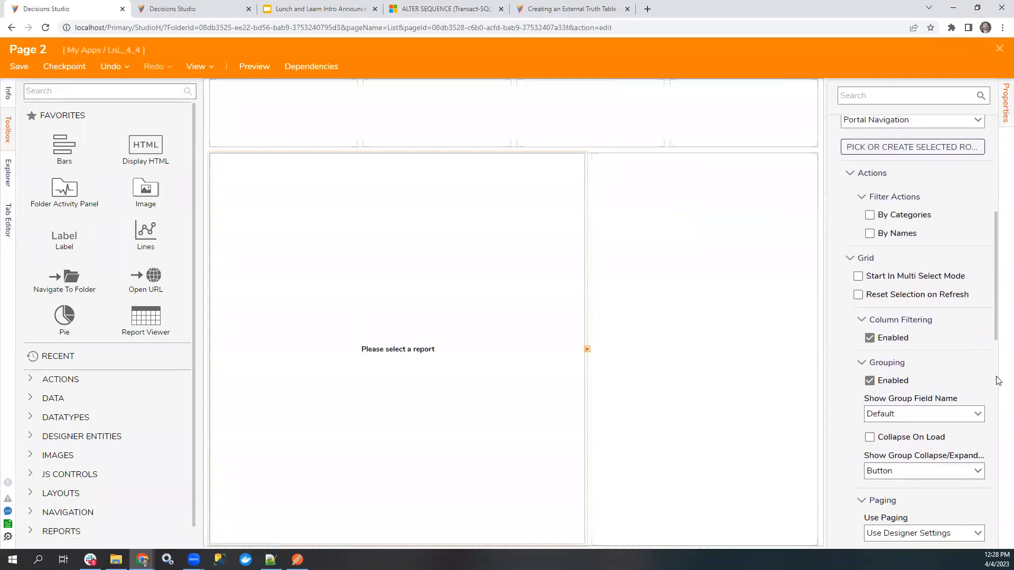
pyautogui.scroll(-5, 992, 376)
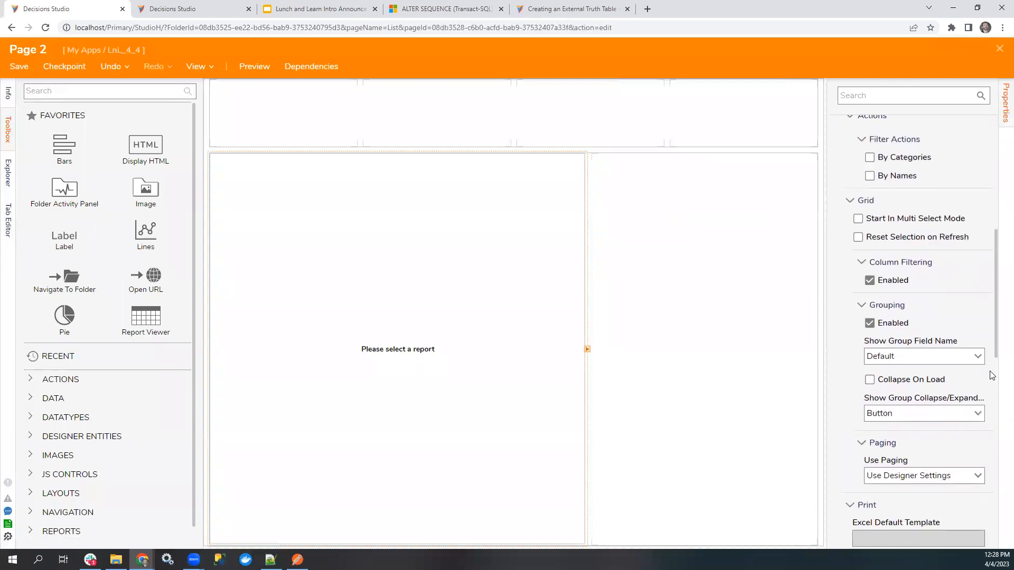
pyautogui.scroll(-5, 990, 375)
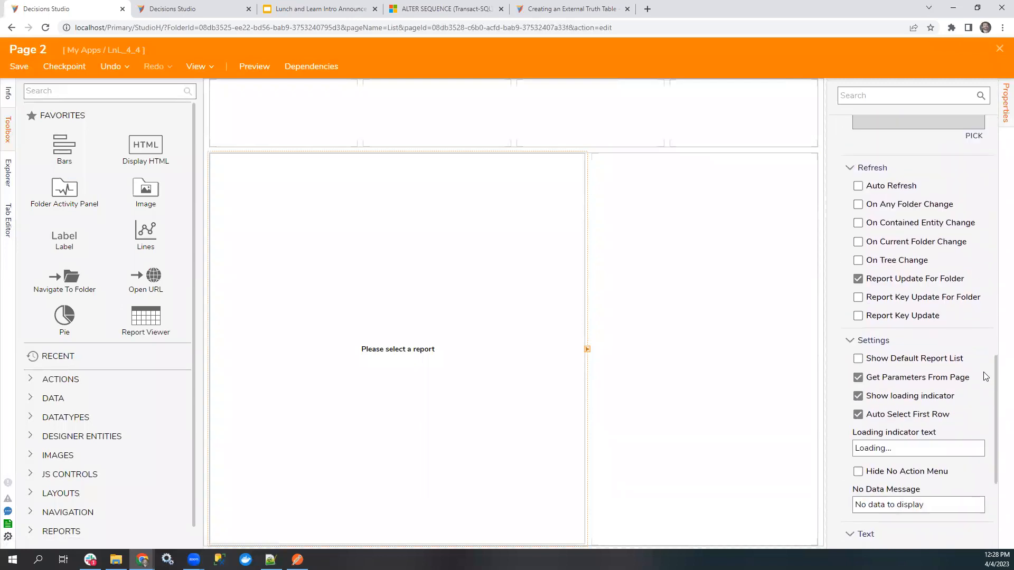
pyautogui.scroll(-1, 983, 373)
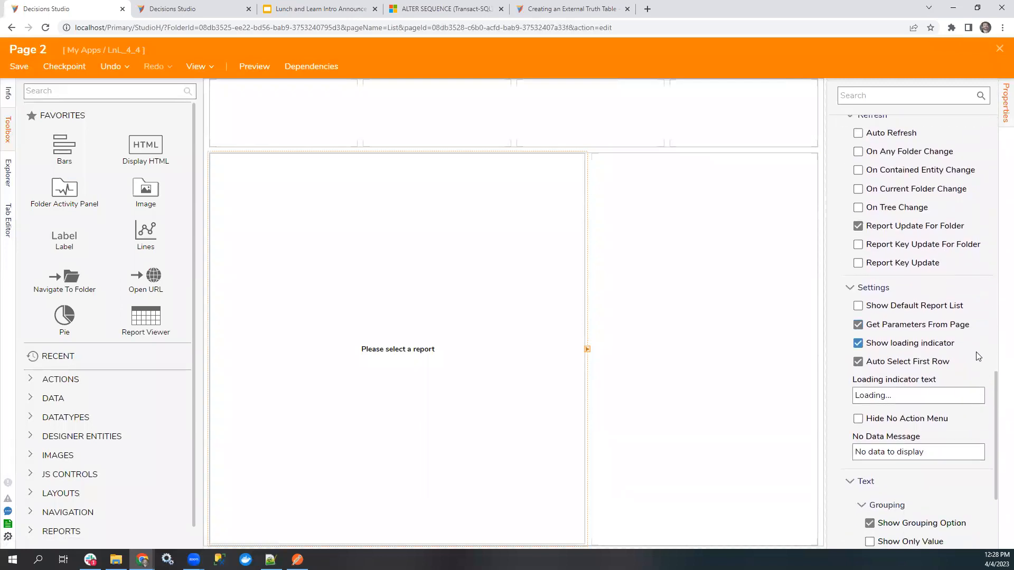
pyautogui.scroll(-3, 985, 347)
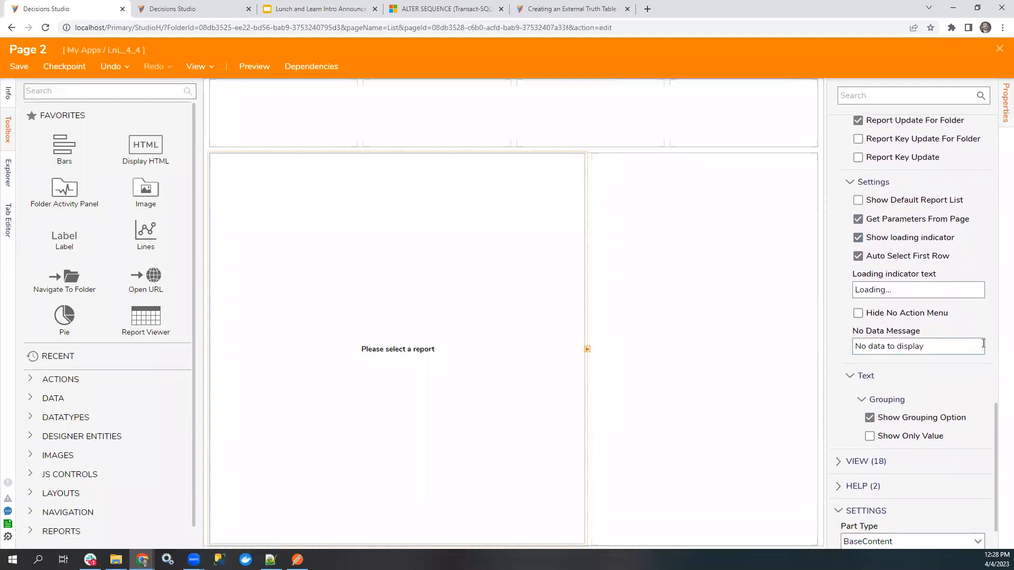
# Expand the Report Viewer's View properties and examine them from View Mode through Calendar View and Chart to Grid.
pyautogui.click(892, 411)
pyautogui.scroll(-4, 972, 397)
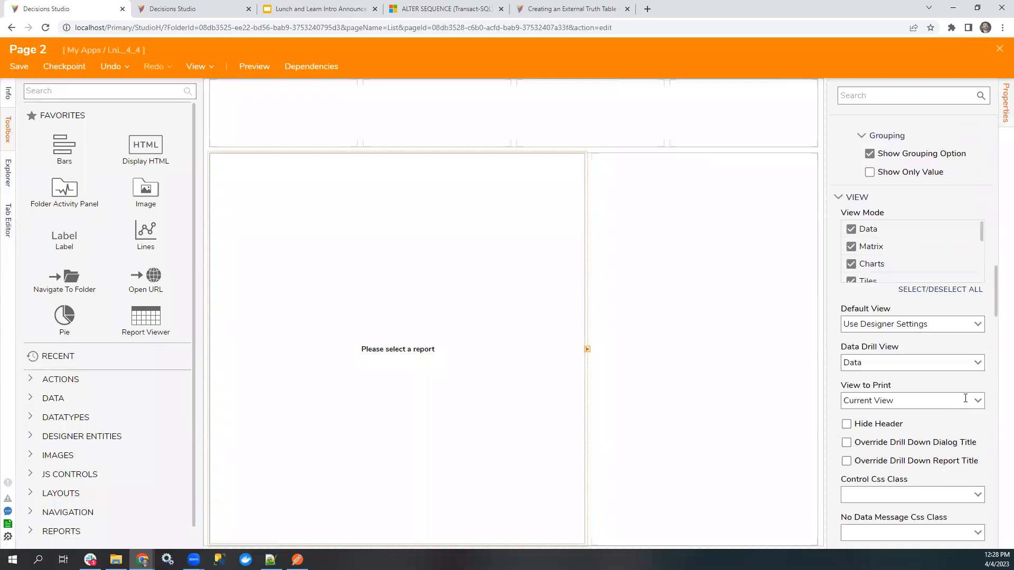
pyautogui.scroll(-1, 965, 398)
pyautogui.scroll(-6, 965, 403)
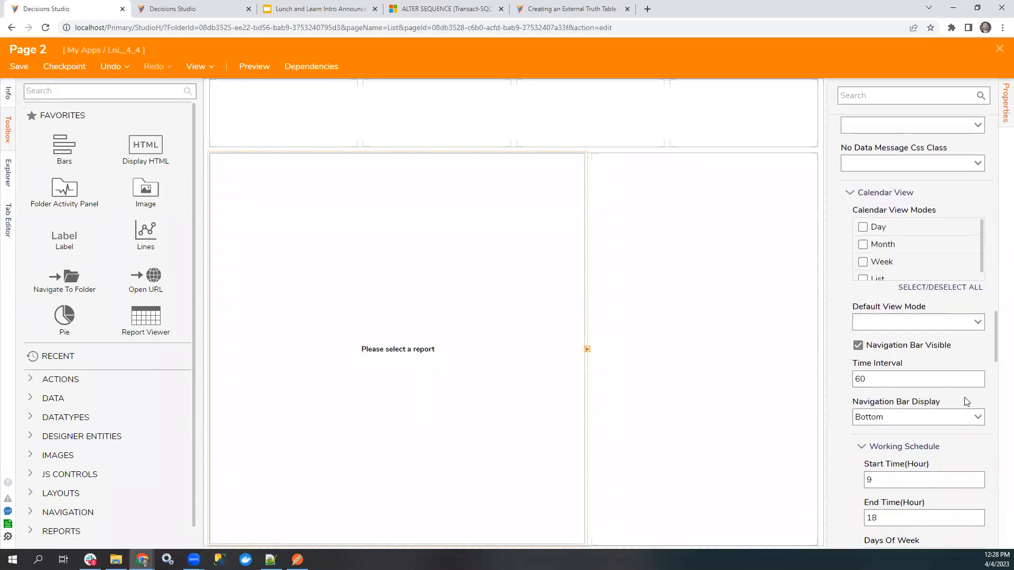
pyautogui.scroll(-2, 966, 402)
pyautogui.scroll(-3, 967, 403)
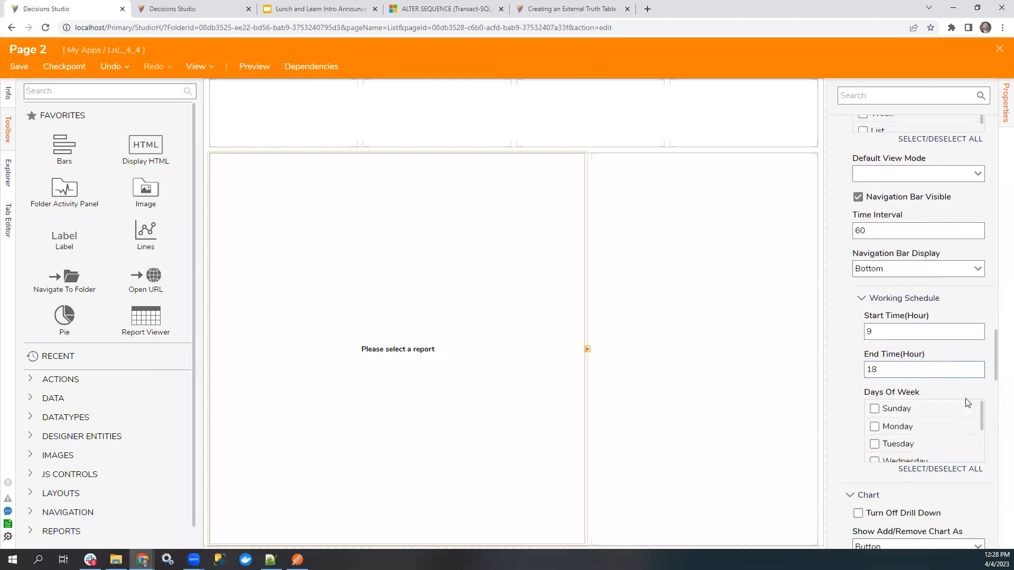
pyautogui.scroll(-1, 967, 402)
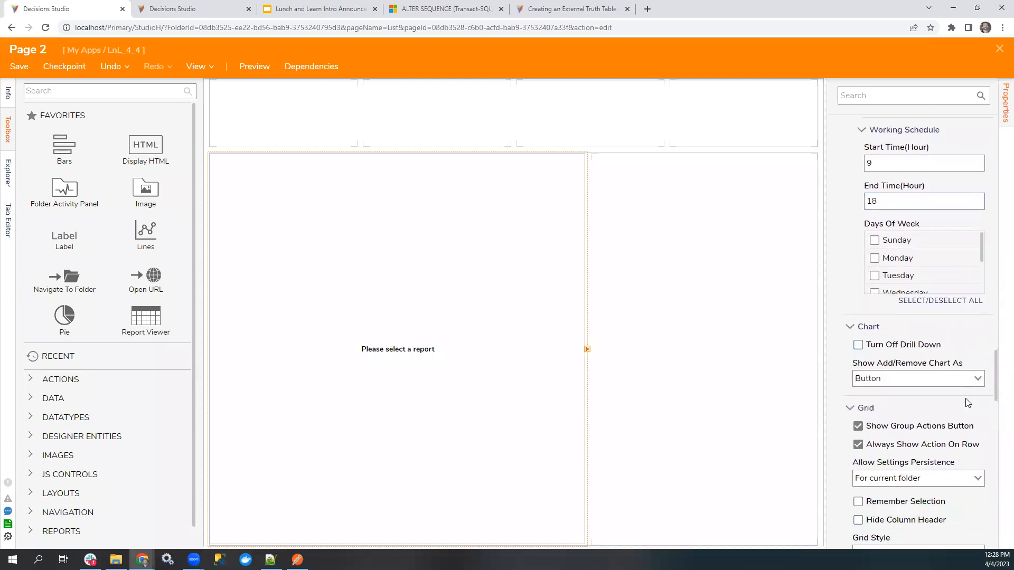
pyautogui.scroll(-1, 967, 403)
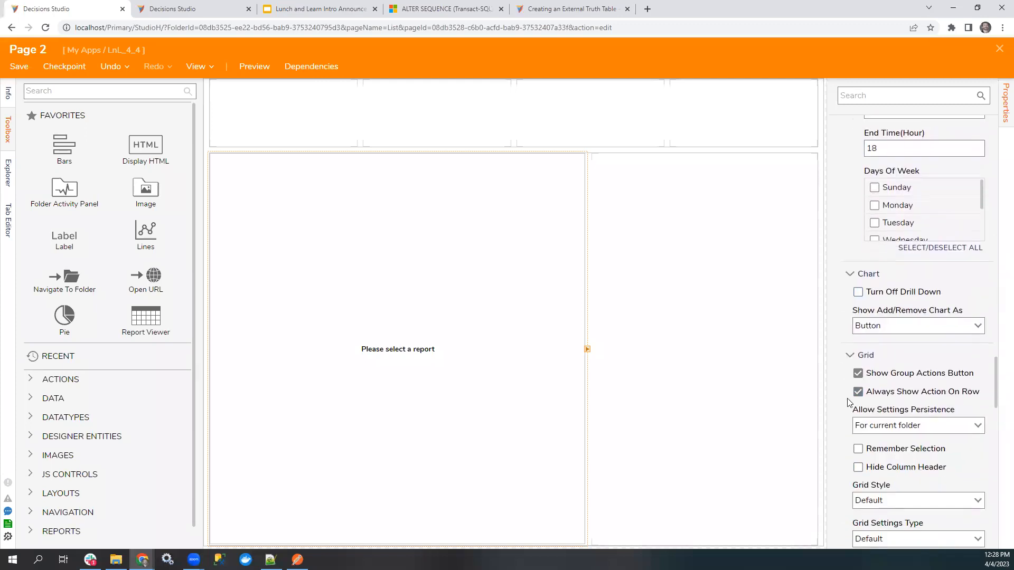
# Widen the properties area and set the Report Viewer's Grid Settings Type to Specified.
pyautogui.moveTo(819, 392); pyautogui.dragTo(786, 391)
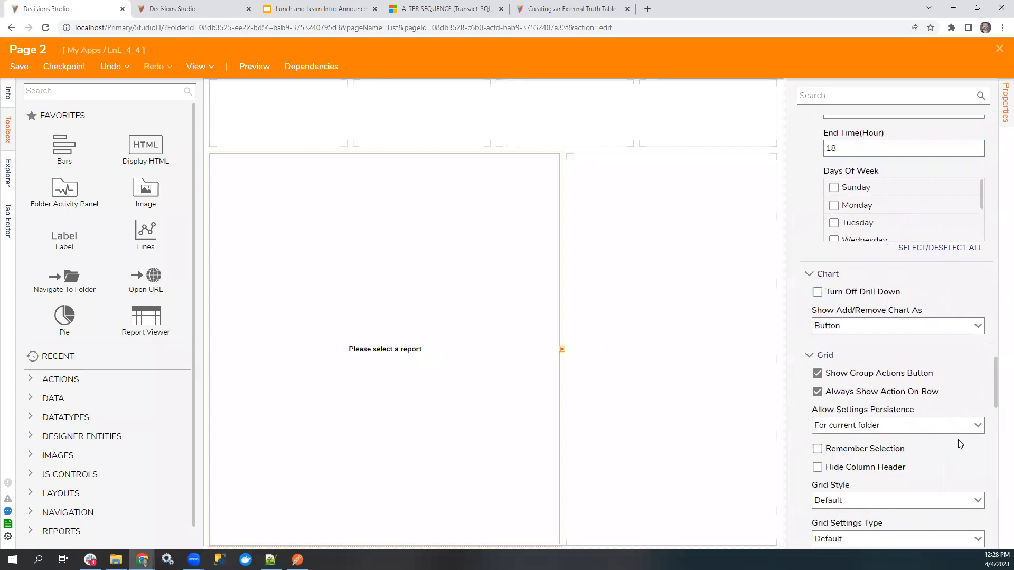
pyautogui.click(898, 397)
pyautogui.click(899, 397)
pyautogui.scroll(-1, 950, 396)
pyautogui.scroll(-1, 949, 396)
pyautogui.click(977, 433)
pyautogui.click(901, 470)
# Examine the Report Viewer's row left-click and right-click action types, then its Header, Layout View and Matrix properties.
pyautogui.scroll(-2, 919, 421)
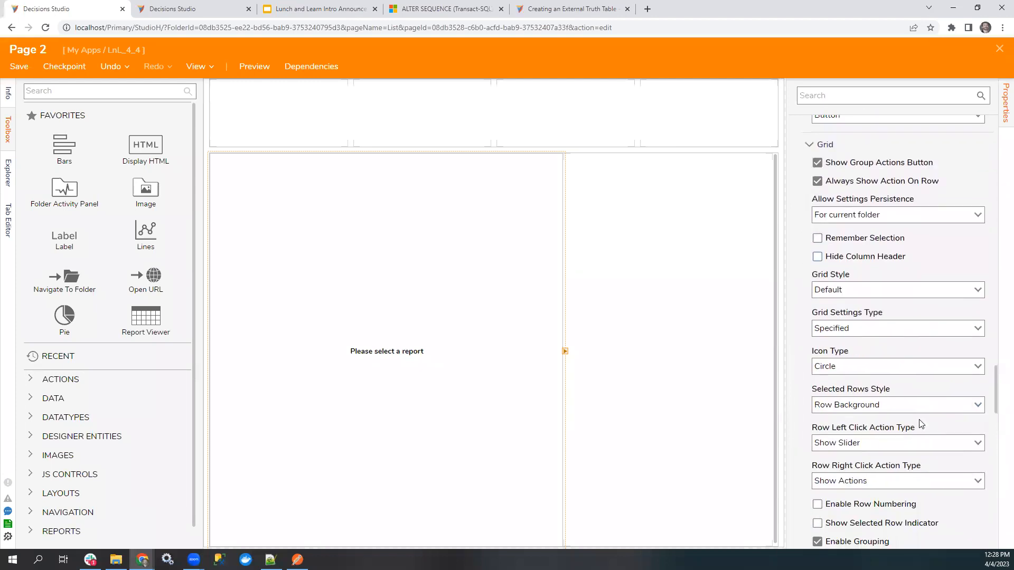
pyautogui.scroll(-3, 925, 410)
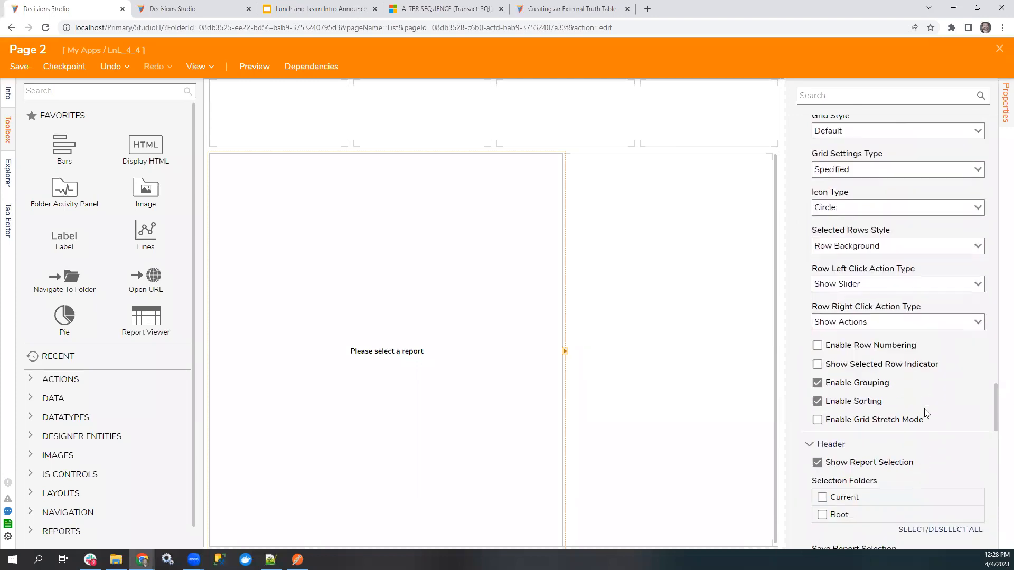
pyautogui.scroll(-3, 929, 412)
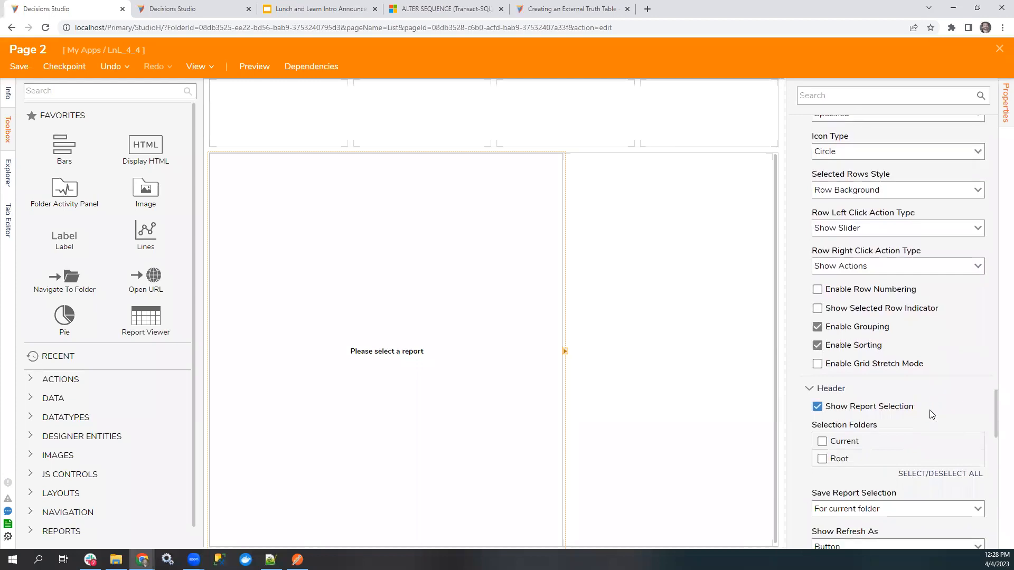
pyautogui.scroll(-5, 930, 413)
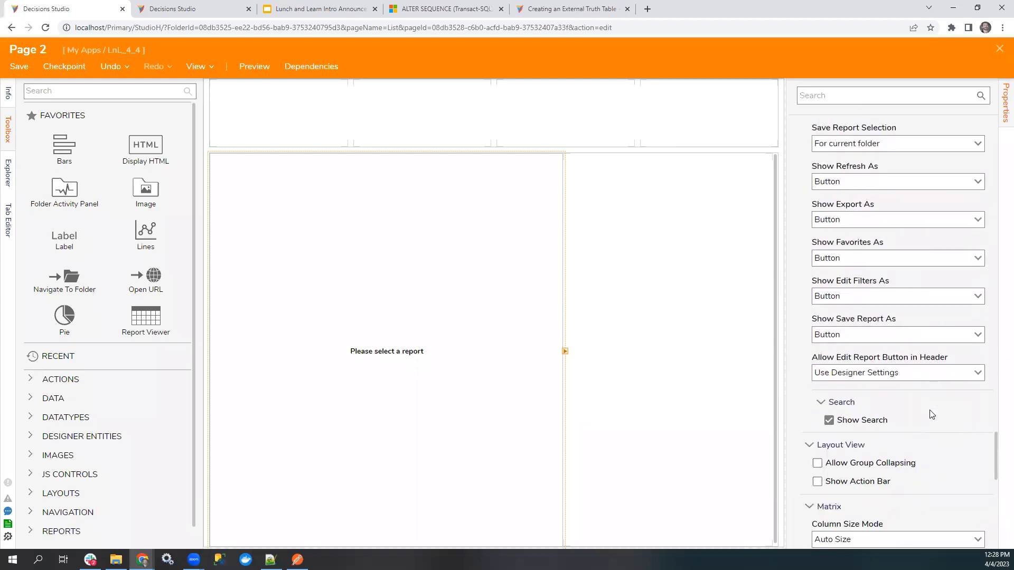
pyautogui.scroll(-4, 931, 415)
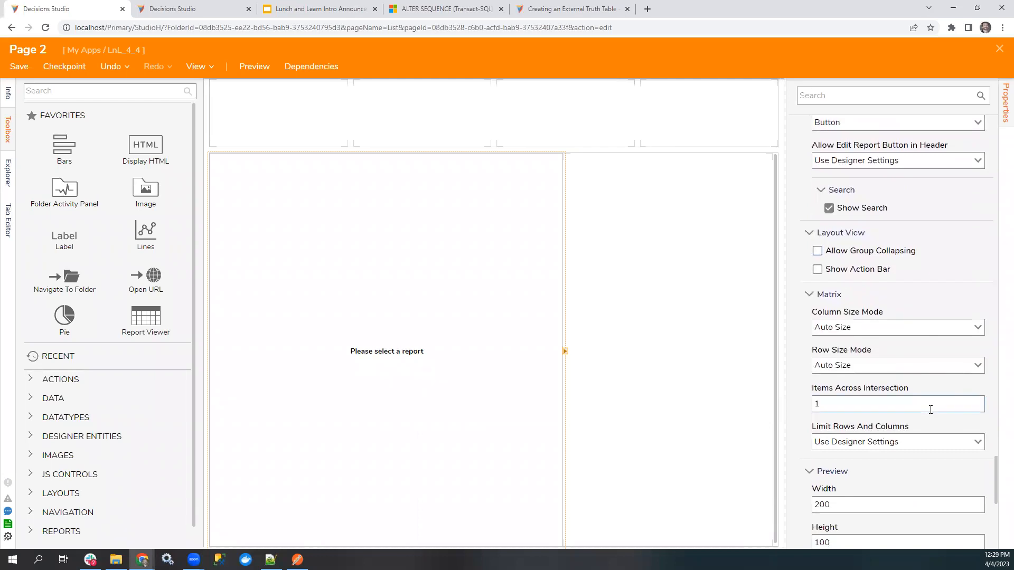
# Switch to the Decisions documentation site and run an advanced search for "action in report inline".
pyautogui.click(568, 9)
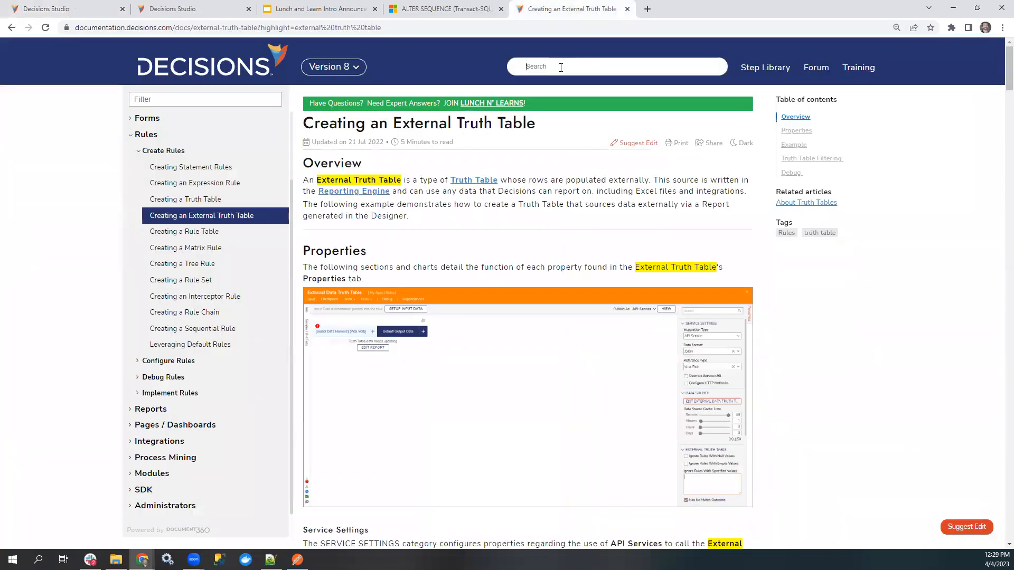
pyautogui.click(560, 68)
pyautogui.write('action in report inline')
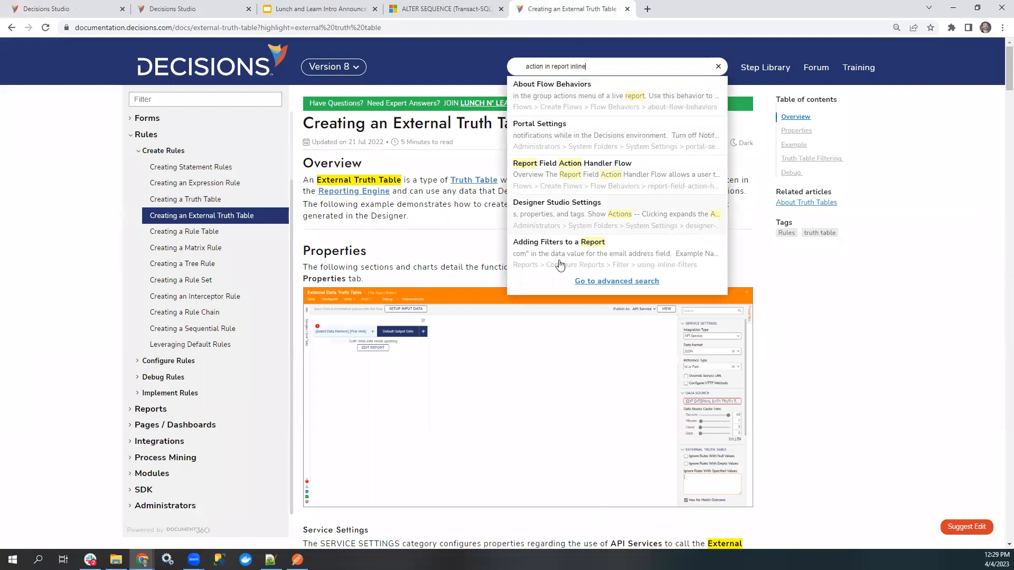
pyautogui.click(599, 282)
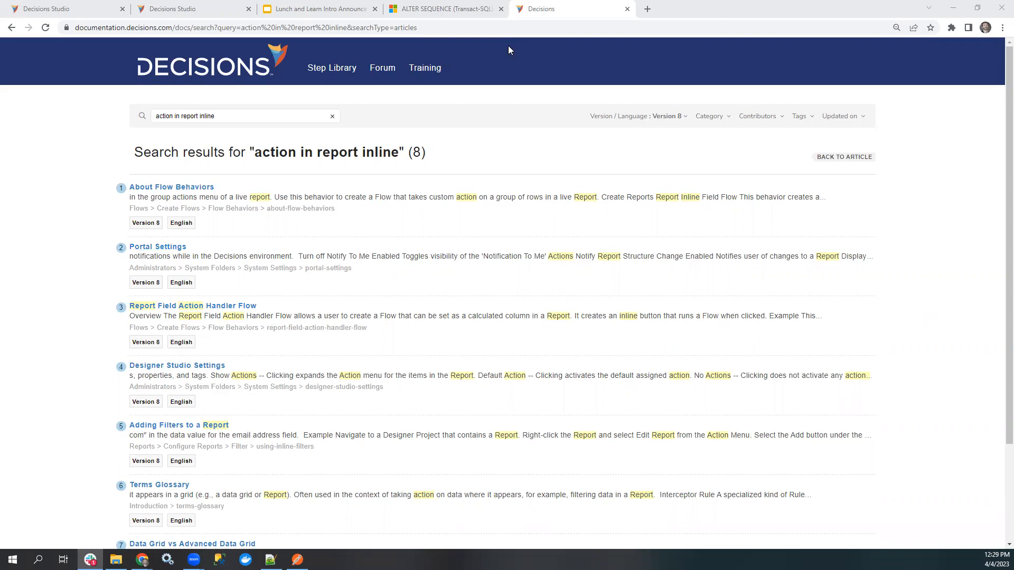
# Return to Page 2 and check which settings Show Action Bar offers under Layout View, leaving it off, and review the Header and Grid properties.
pyautogui.click(42, 8)
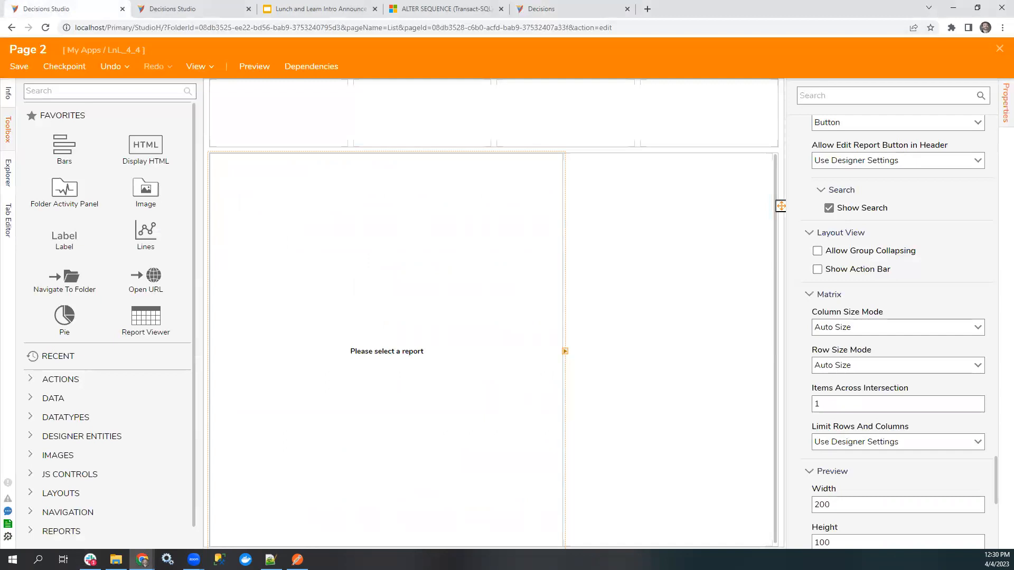
pyautogui.click(844, 270)
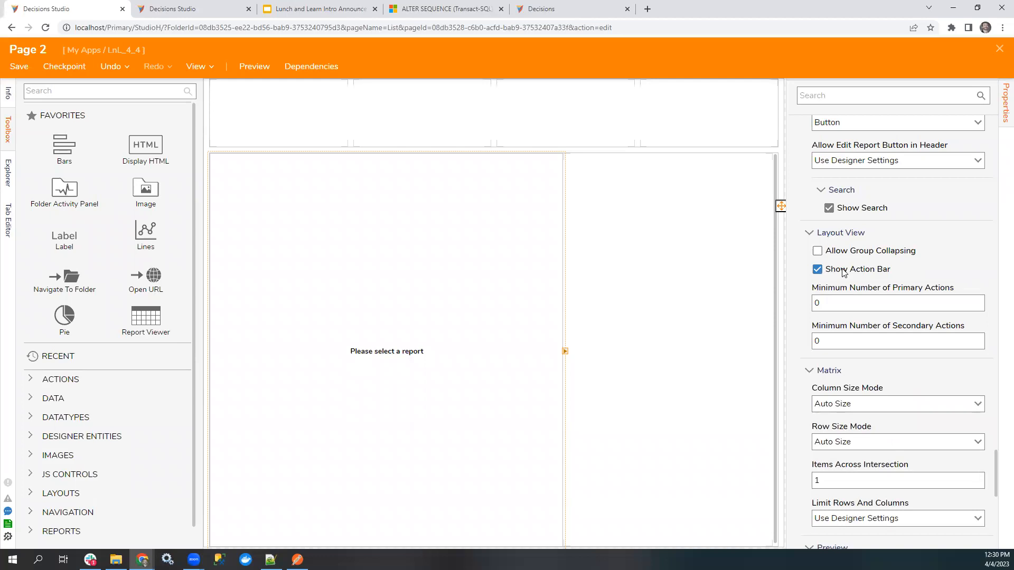
pyautogui.click(844, 271)
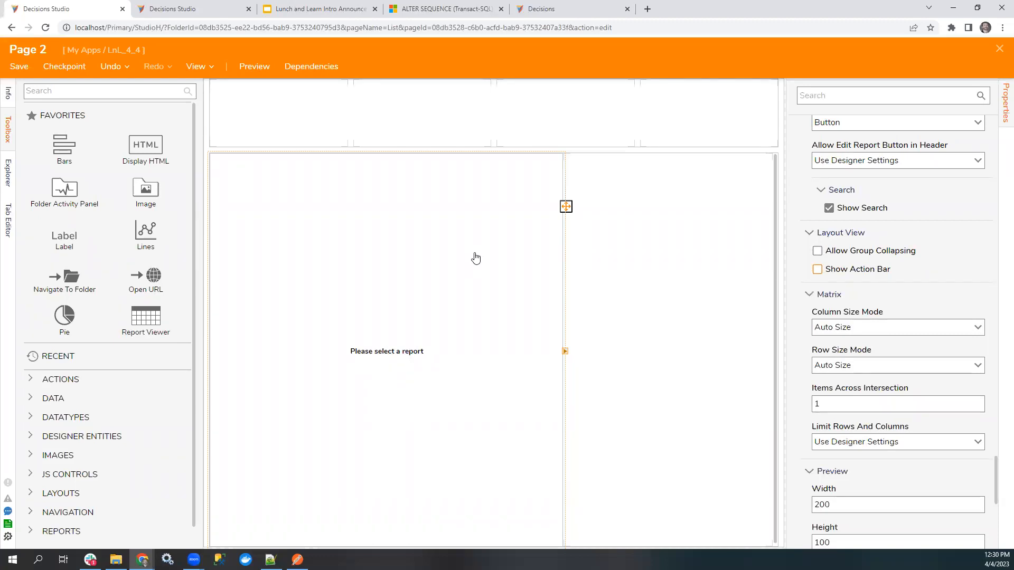
pyautogui.scroll(3, 912, 338)
pyautogui.scroll(6, 913, 353)
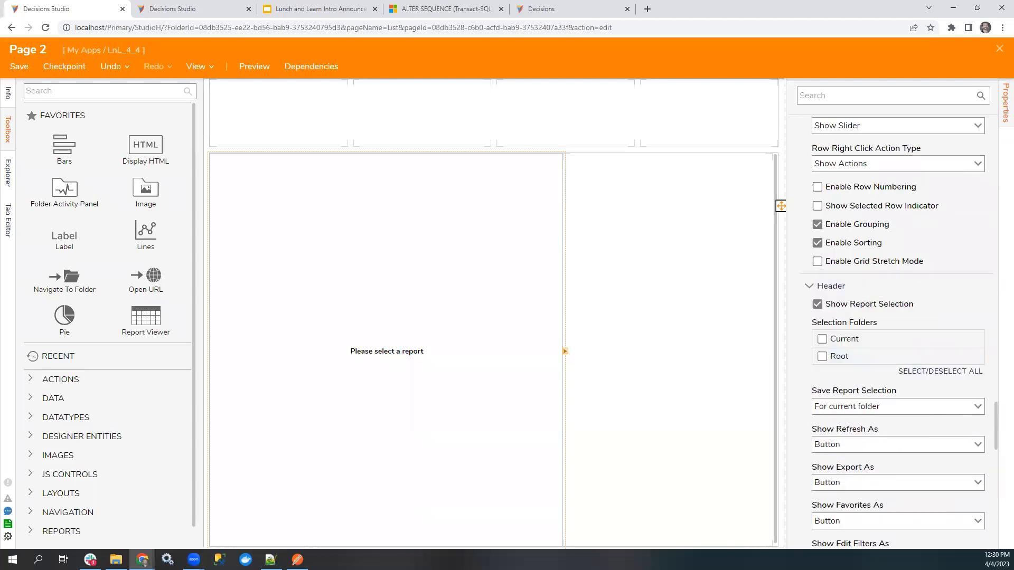
# Switch to the Lunch and Learn intro presentation in Google Slides.
pyautogui.hotkey('alt', 'Tab')
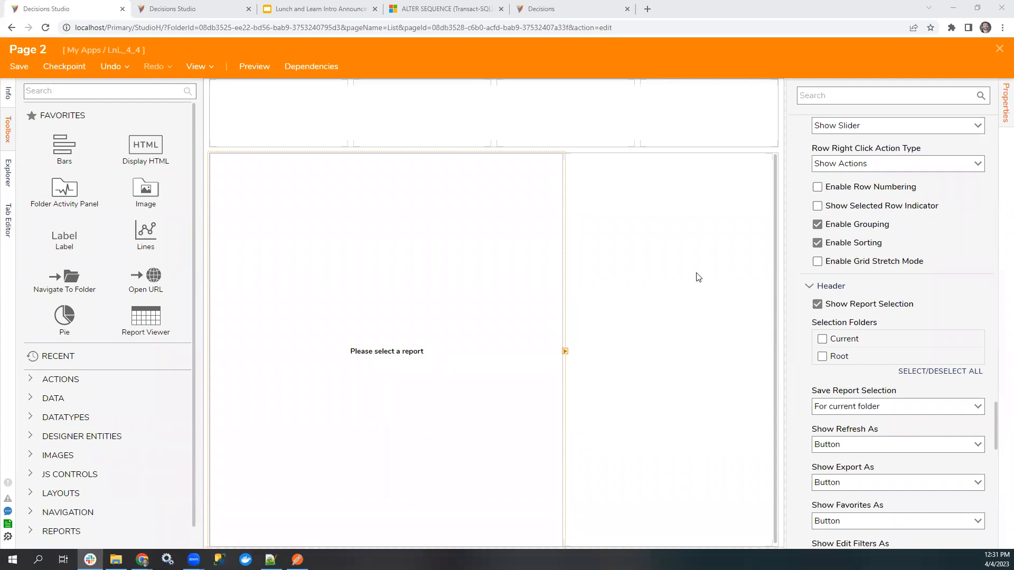
pyautogui.click(333, 18)
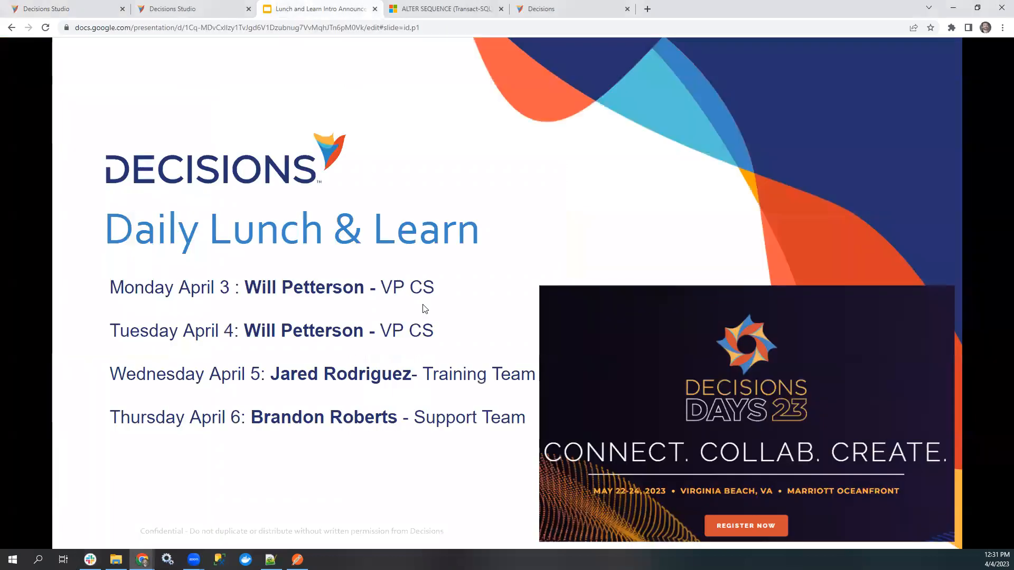